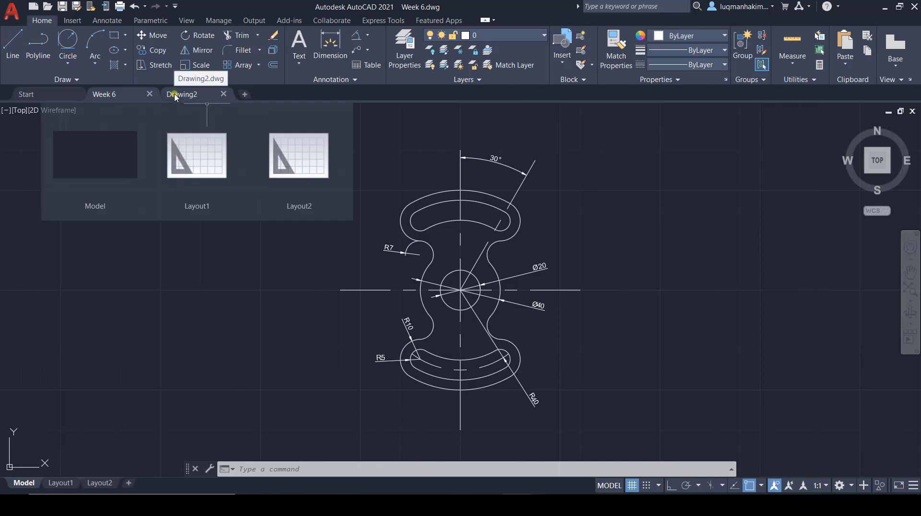
Step: Switch to the Drawing2 file and create a new layer named Drawing
click(176, 96)
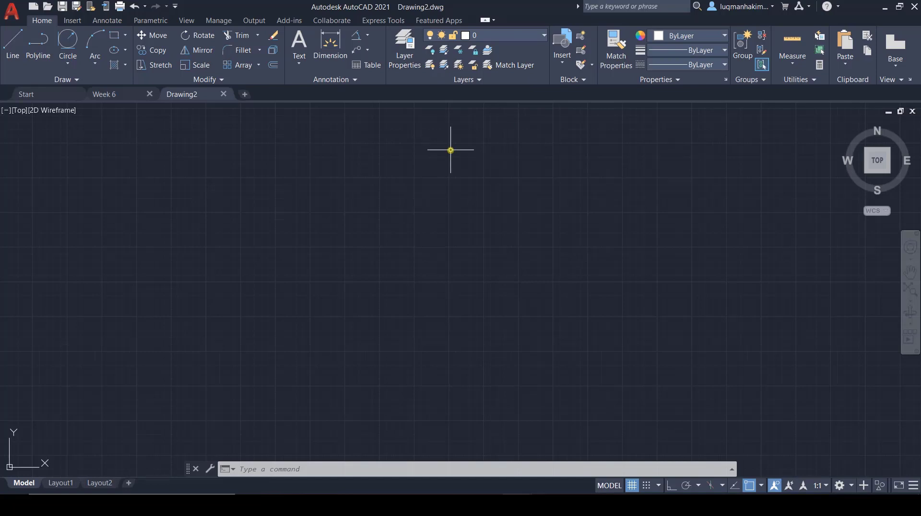
click(404, 48)
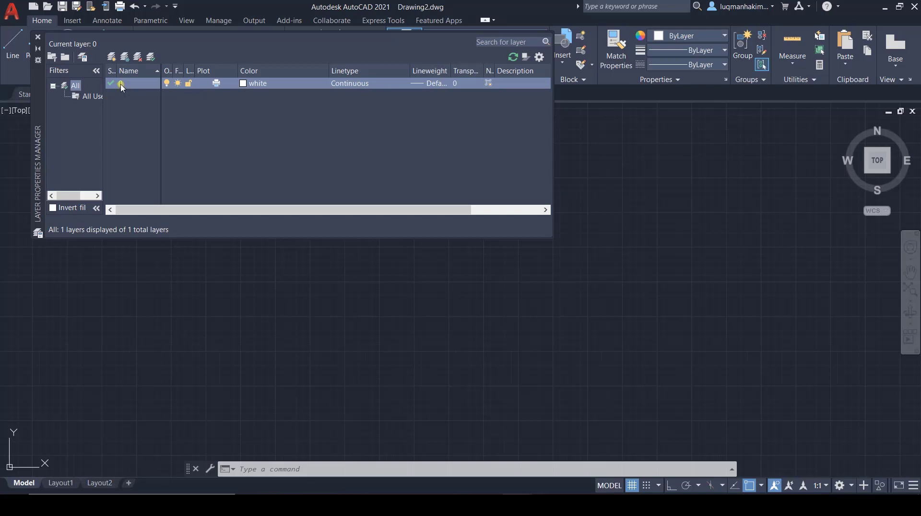
click(112, 56)
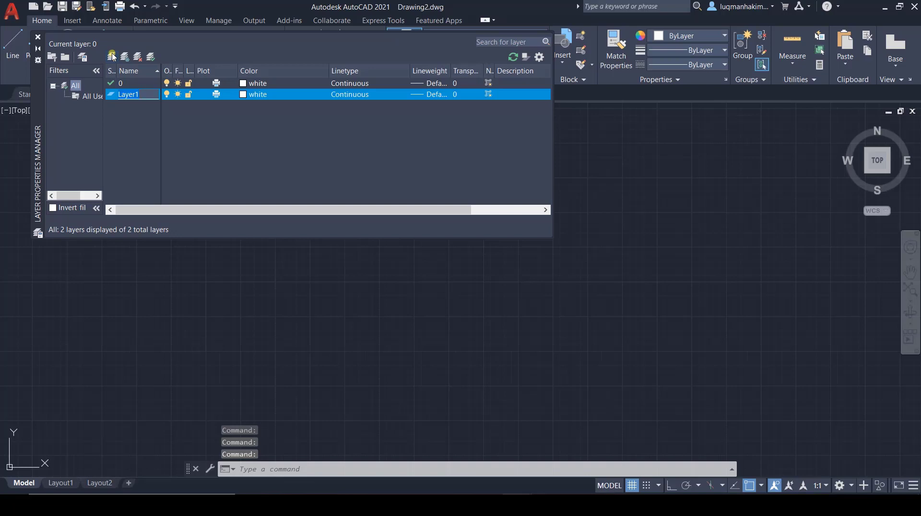
text(D)
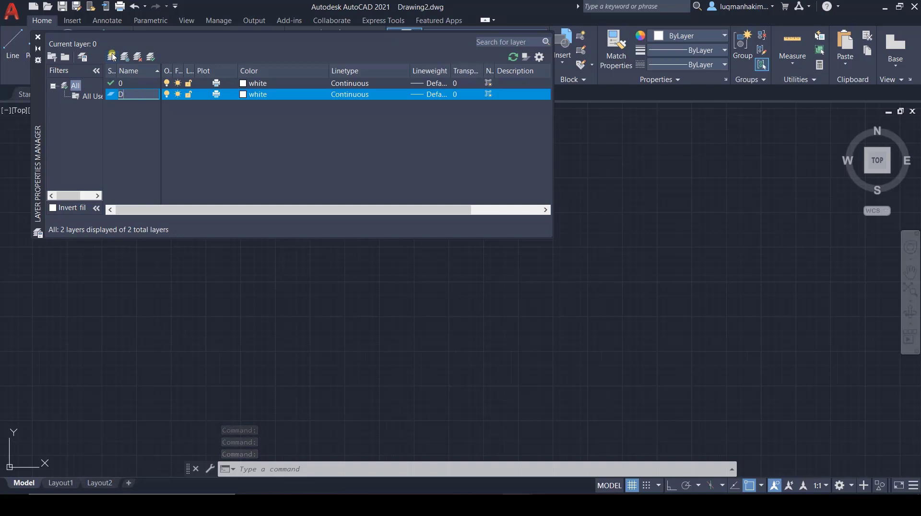
text(rawing)
key(Return)
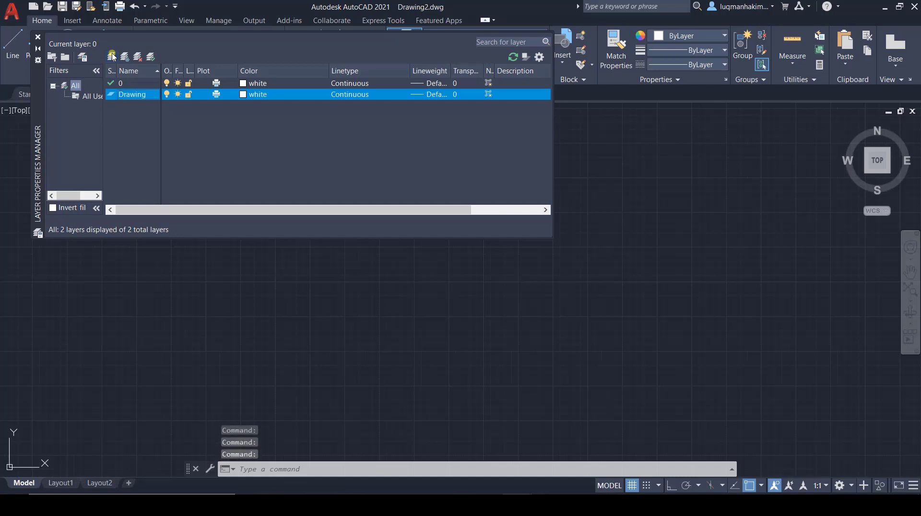
Step: Add two more layers named Dimension and Construction
click(112, 56)
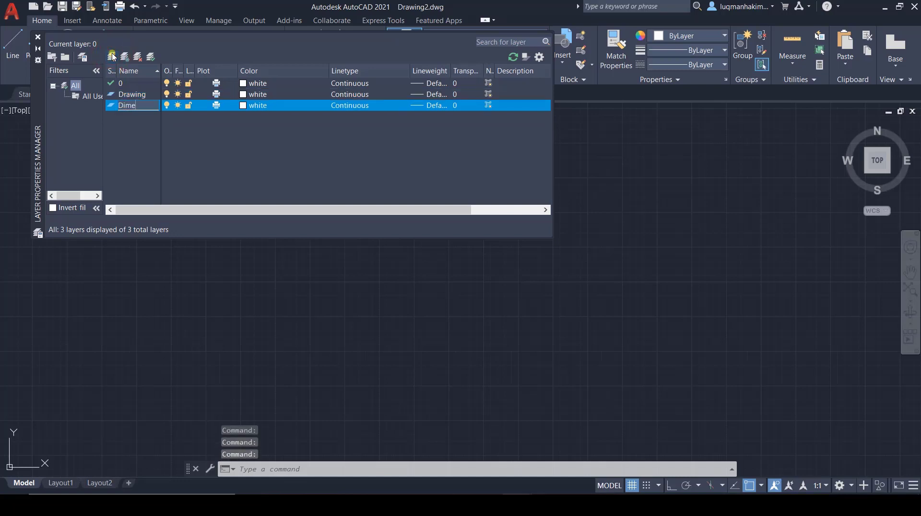
text(Dimension)
key(Return)
click(112, 56)
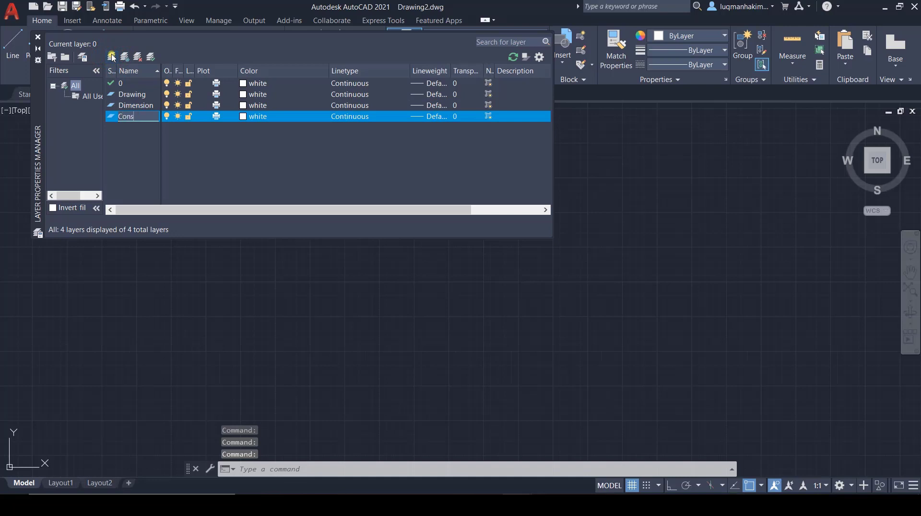
text(Construction)
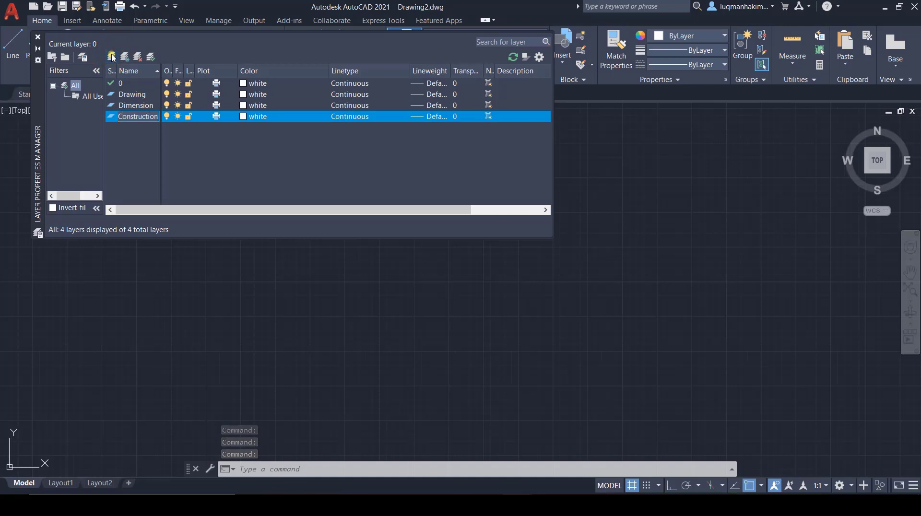
key(Return)
Step: Add another layer named Centerline
click(111, 56)
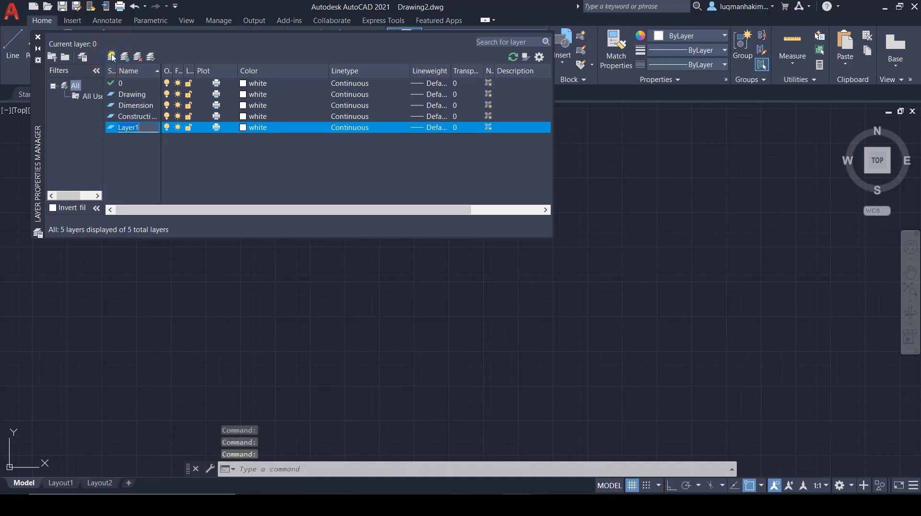
text(Centerline)
key(Return)
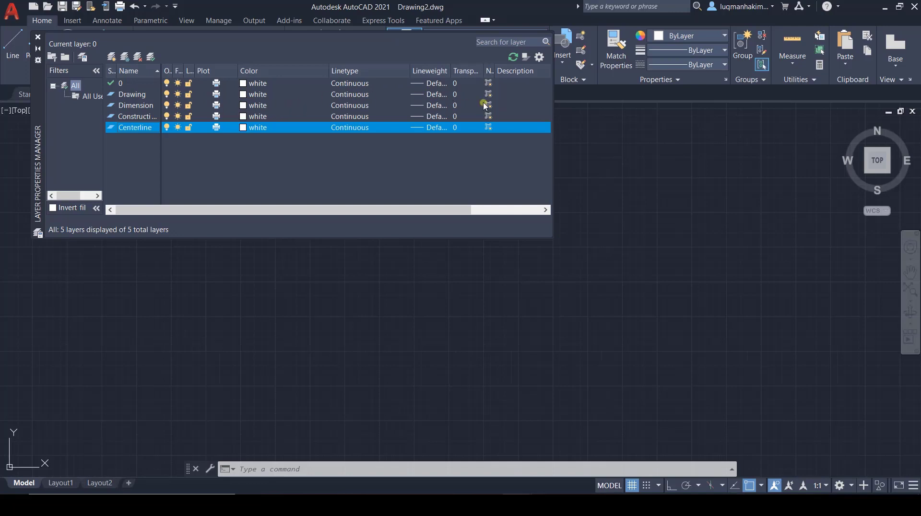
Step: Examine the lineweights available for the Drawing layer without changing its setting
click(429, 96)
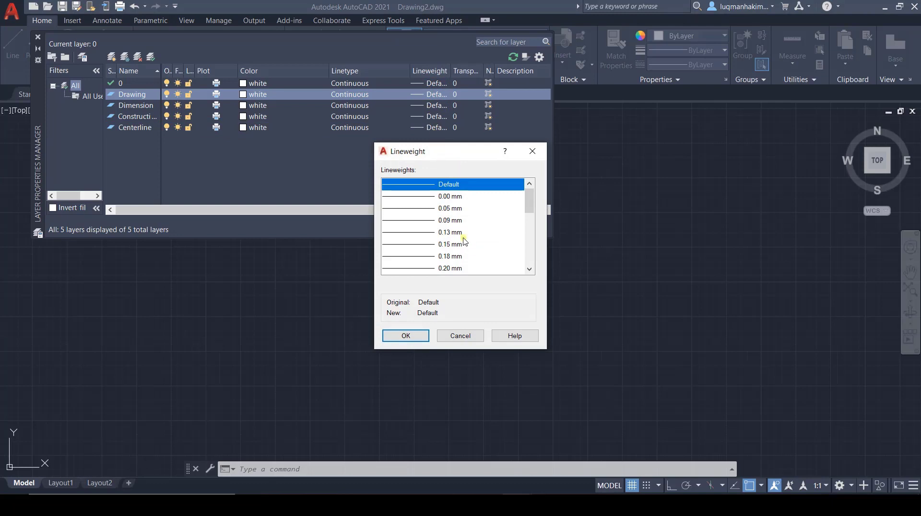
scroll(459, 231, down, 1)
scroll(458, 231, down, 3)
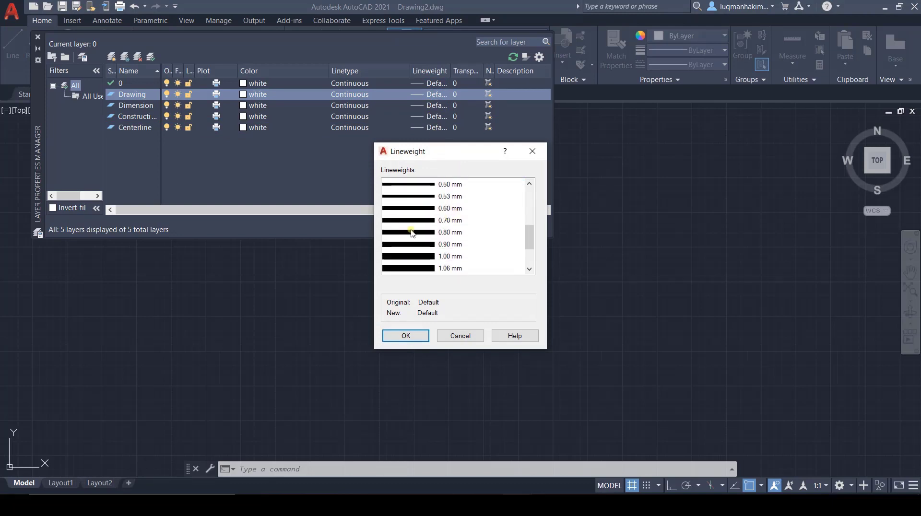
scroll(447, 243, up, 4)
click(425, 185)
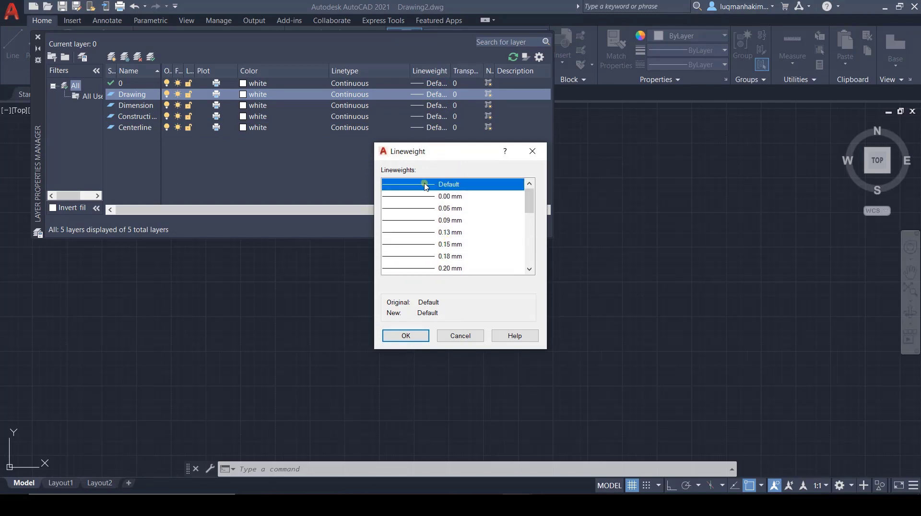
click(464, 336)
Step: Examine the linetypes that can be loaded for the Drawing layer, keeping Continuous assigned
click(346, 94)
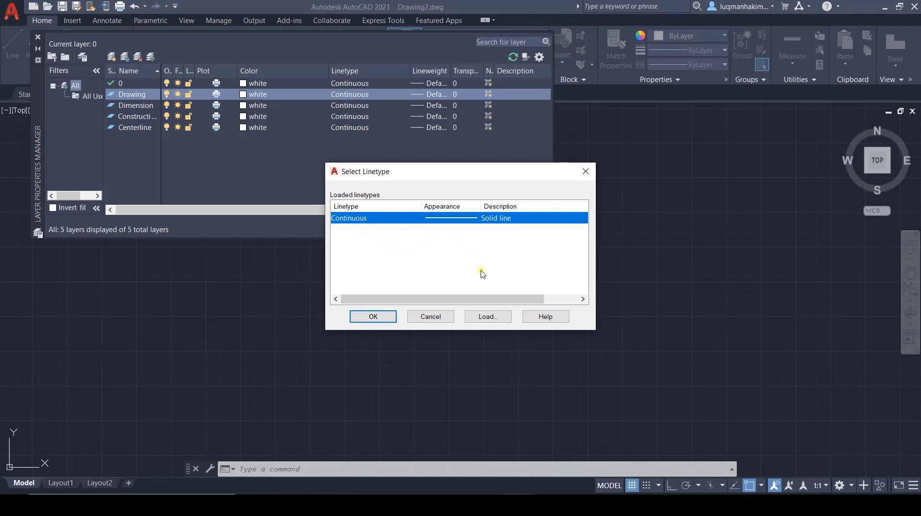
click(488, 316)
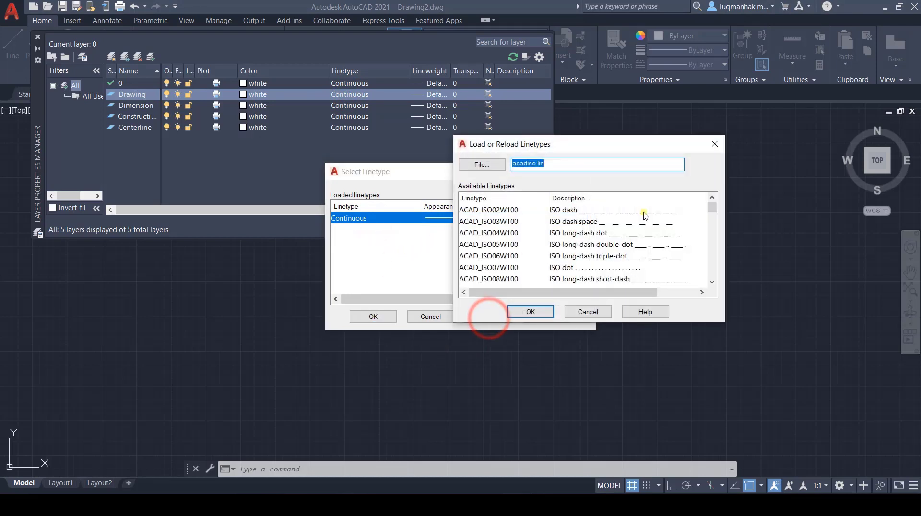
drag(712, 208, 722, 232)
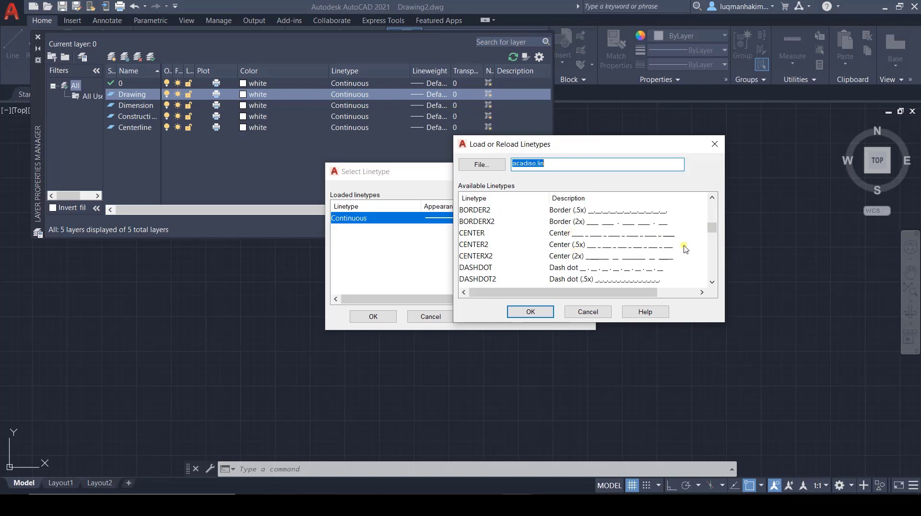
click(711, 236)
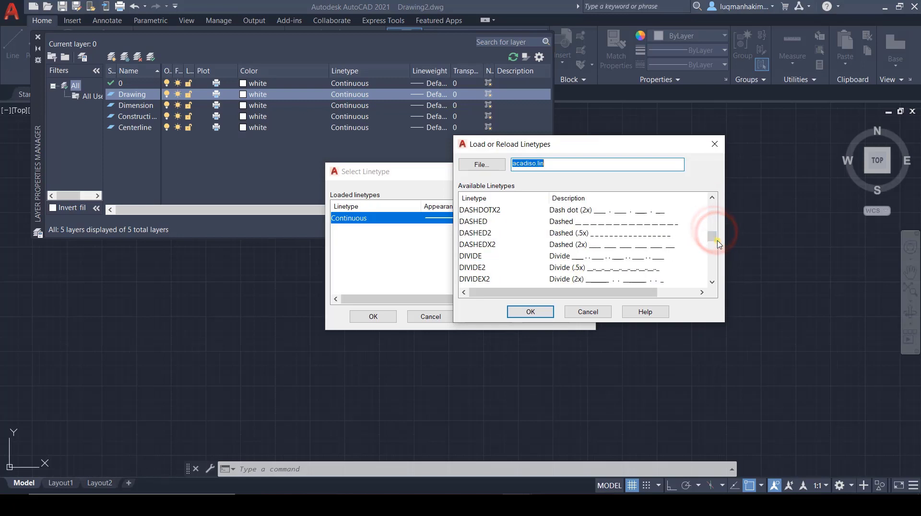
click(712, 242)
drag(712, 243, 713, 256)
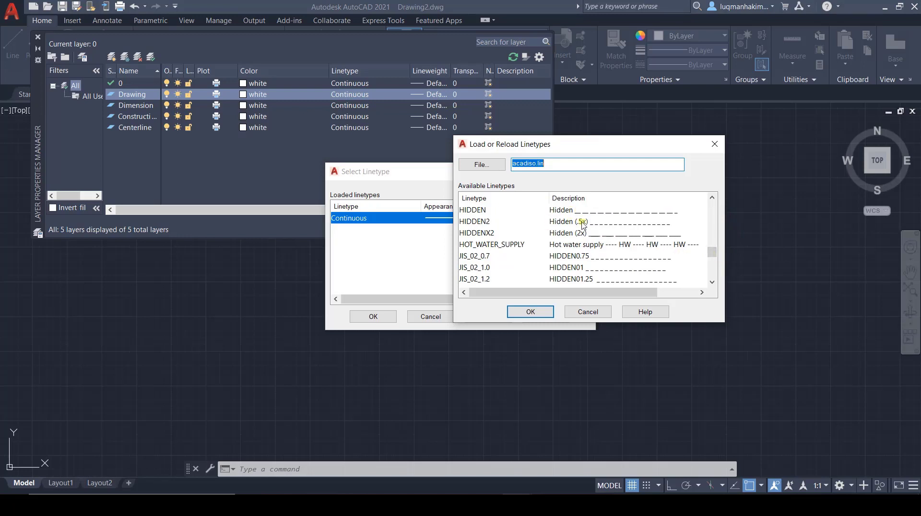
click(597, 313)
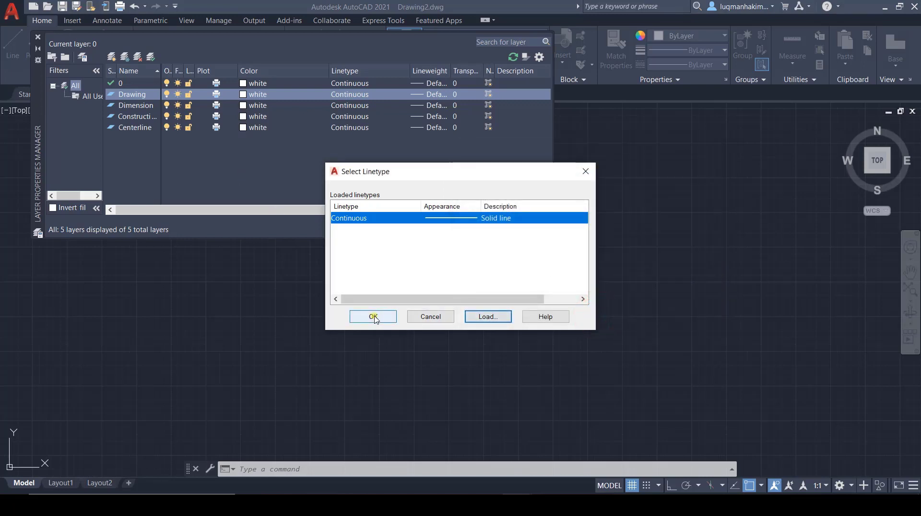
click(374, 317)
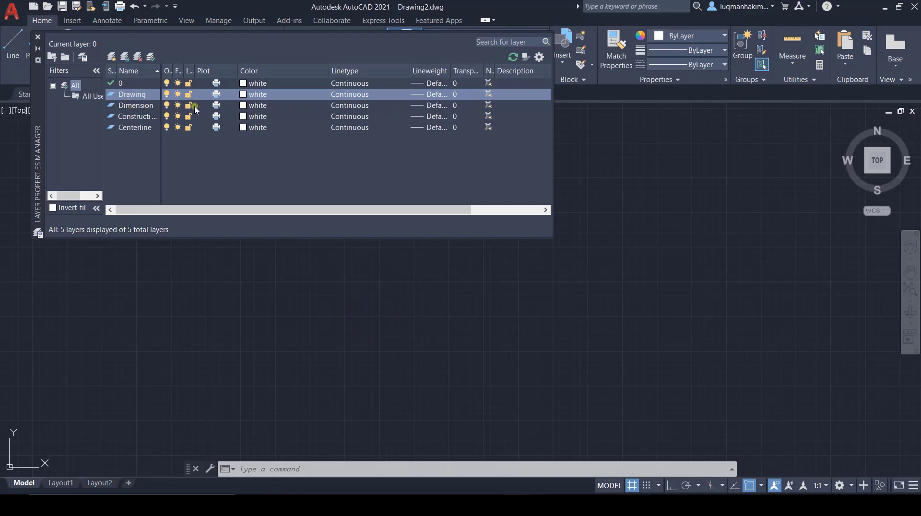
Step: Set the Dimension layer's color to blue and the Construction layer's color to magenta
click(245, 105)
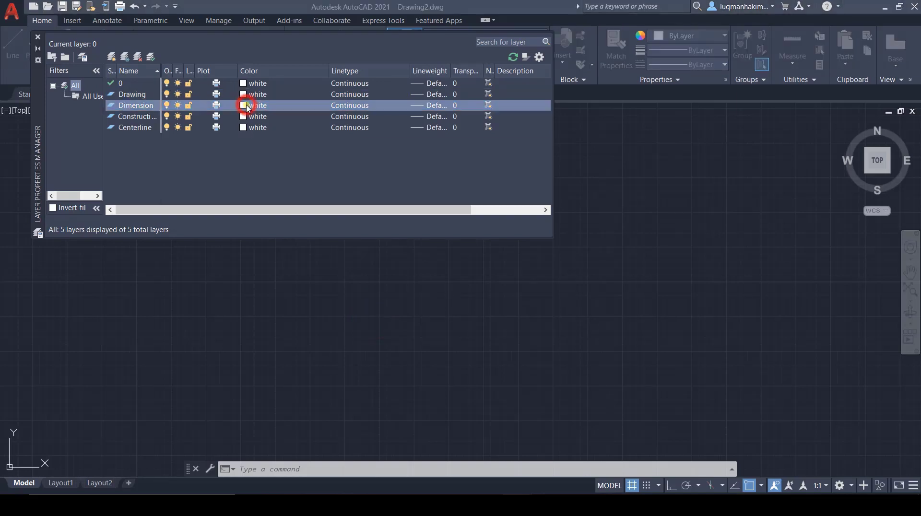
double_click(404, 273)
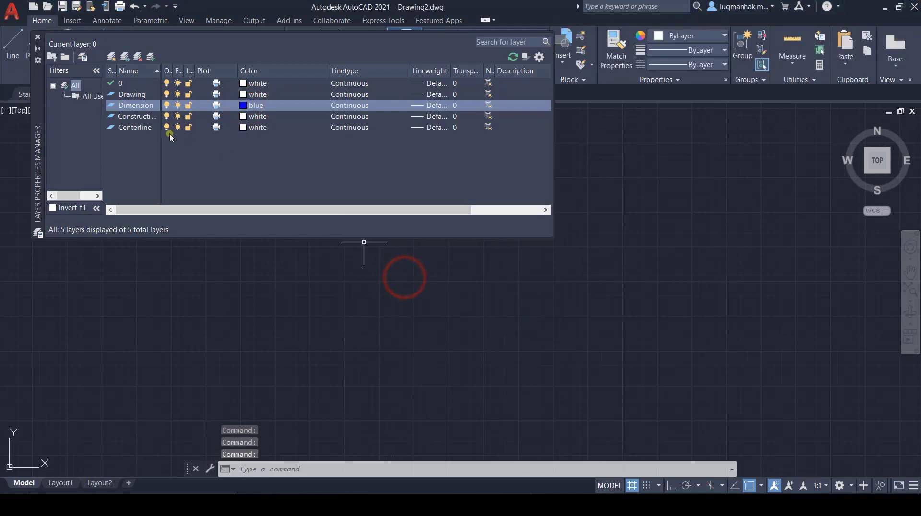
click(243, 118)
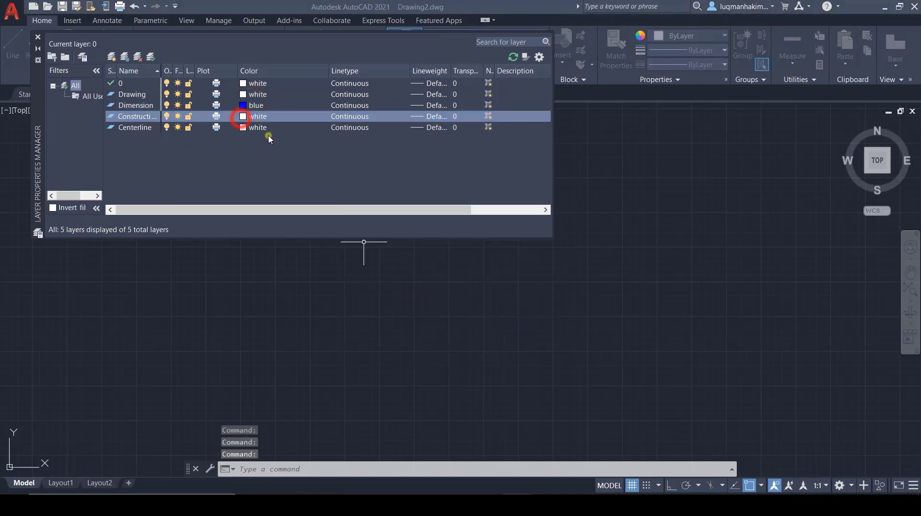
double_click(417, 274)
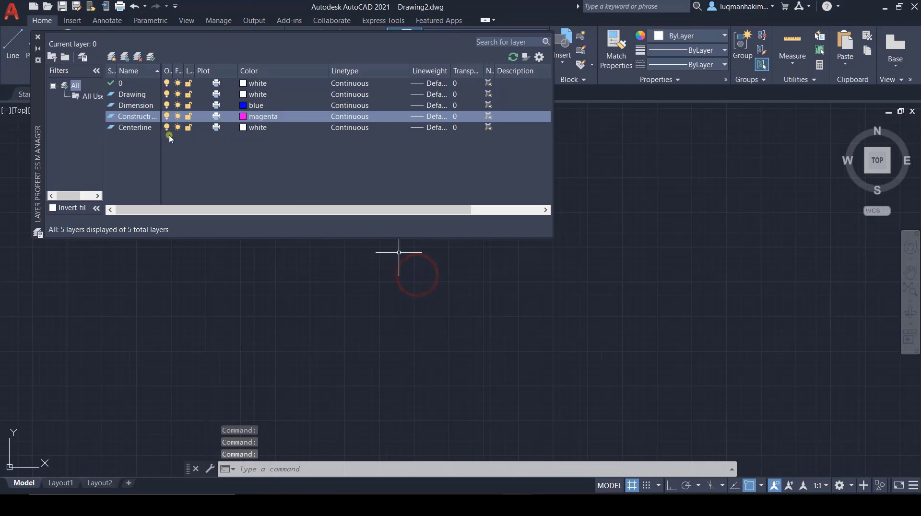
Step: Set the Centerline layer's color to yellow and close the layer manager
click(242, 127)
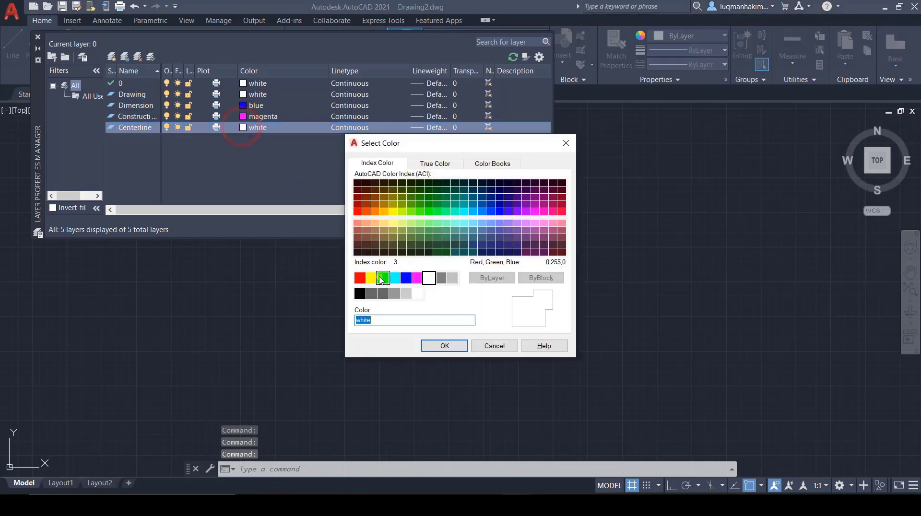
click(373, 276)
click(444, 342)
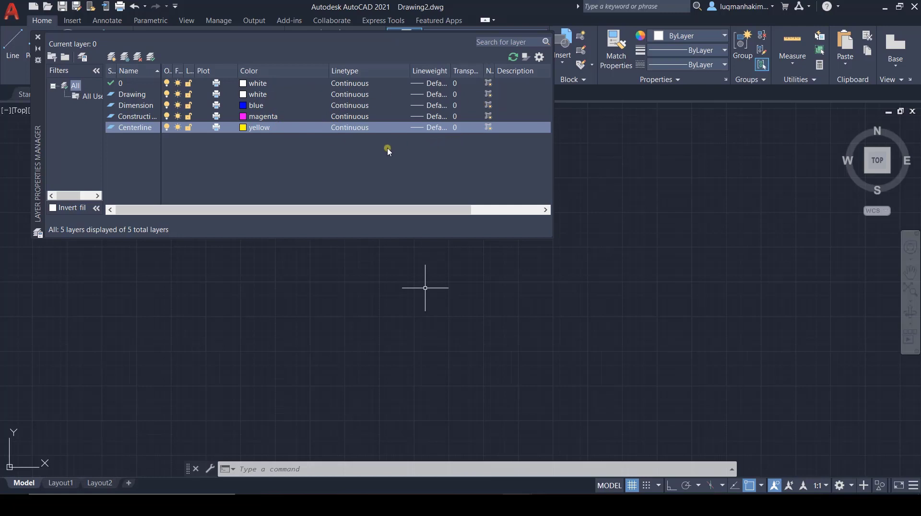
click(40, 37)
click(39, 37)
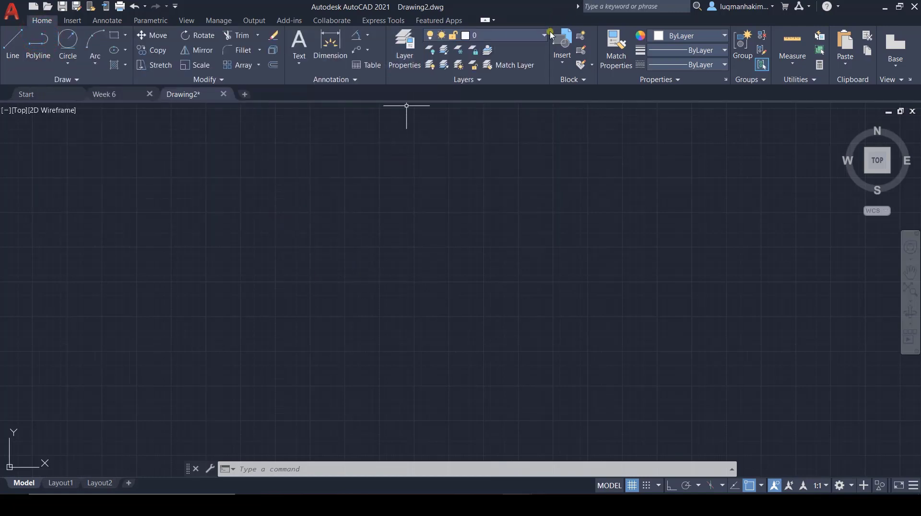
Step: Make Drawing the current layer, then consult the Week 6 reference drawing and return to Drawing2
click(544, 35)
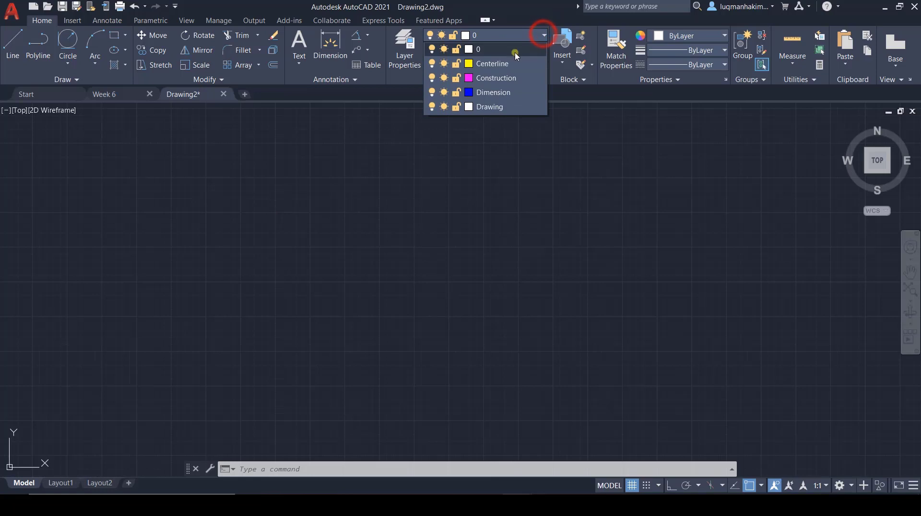
click(479, 106)
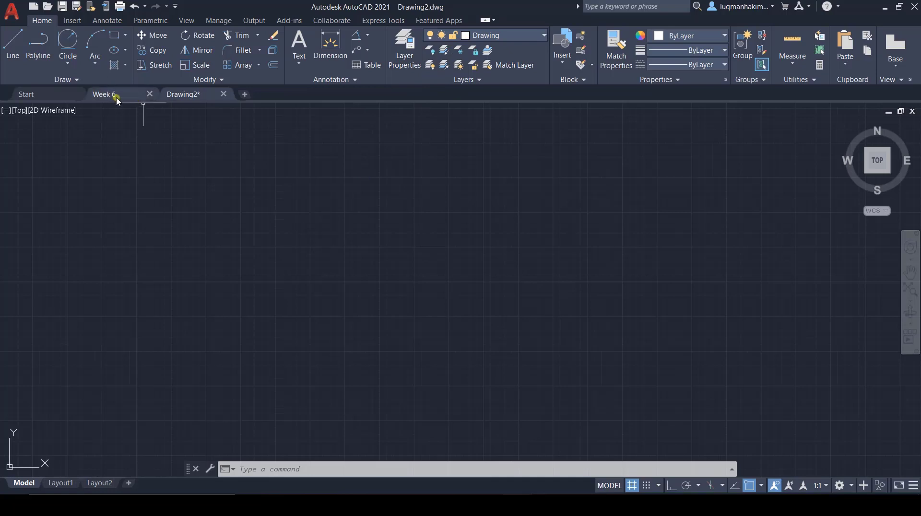
mouse_move(119, 97)
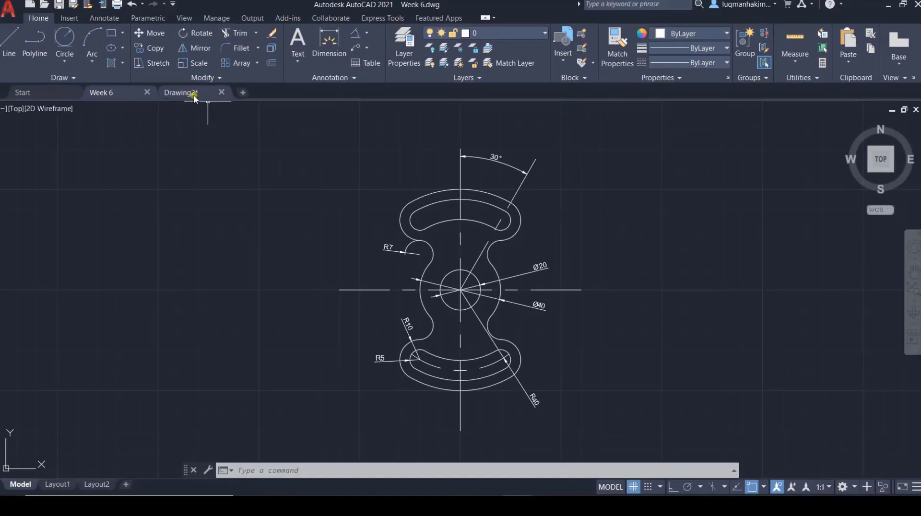
click(194, 96)
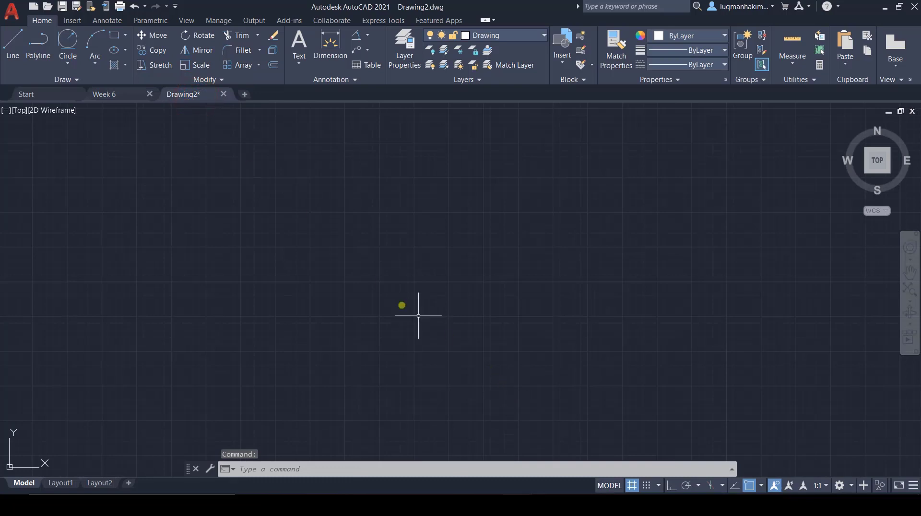
Step: Turn on grid snap and draw a circle of diameter 20 from its center at a grid point
scroll(429, 276, up, 2)
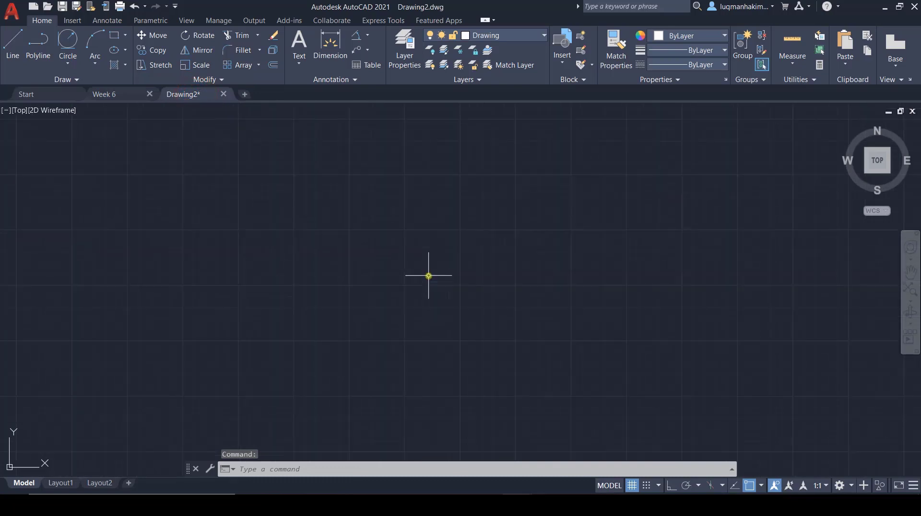
click(646, 485)
click(647, 485)
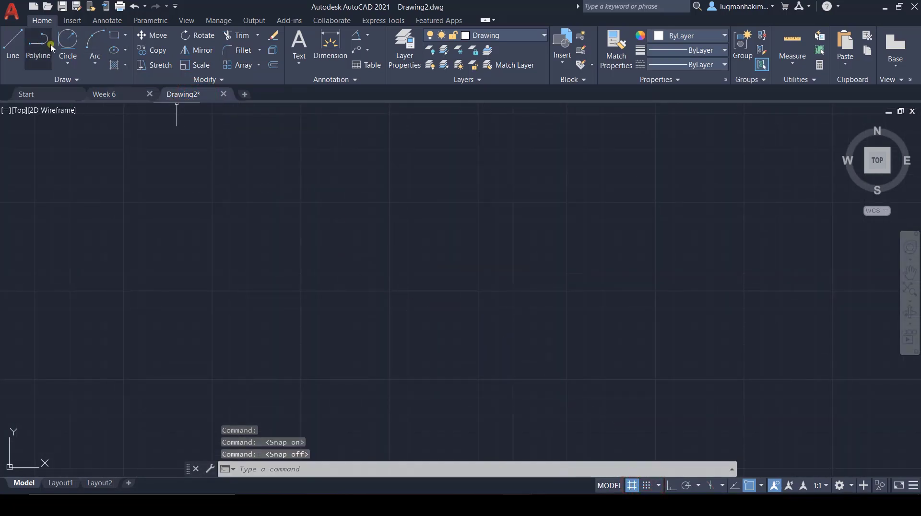
click(68, 63)
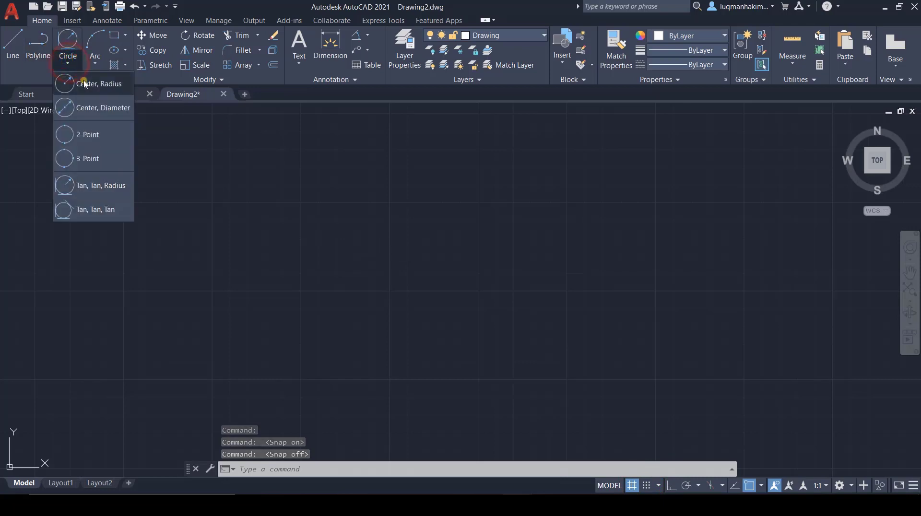
click(80, 106)
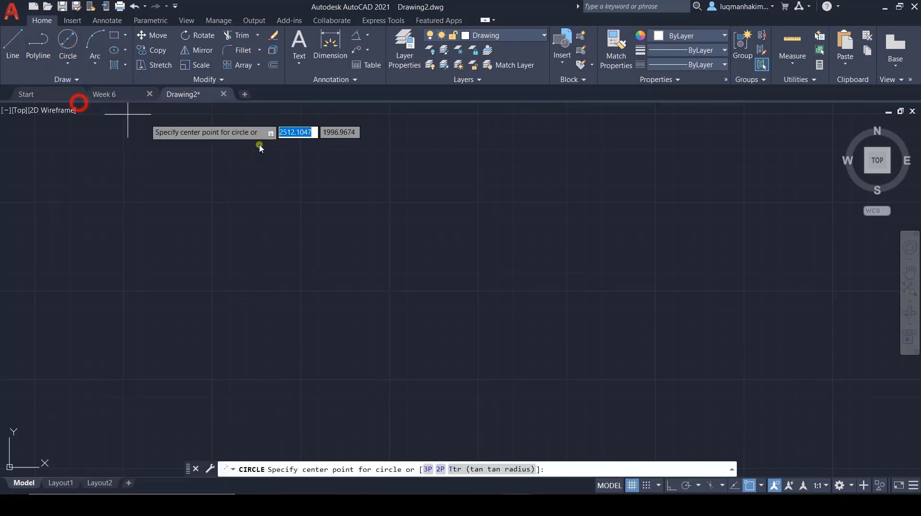
click(646, 485)
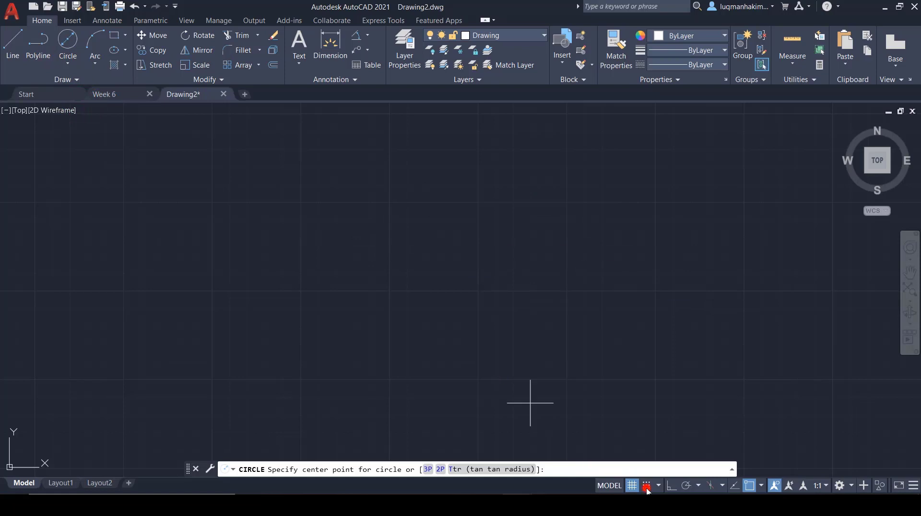
click(389, 238)
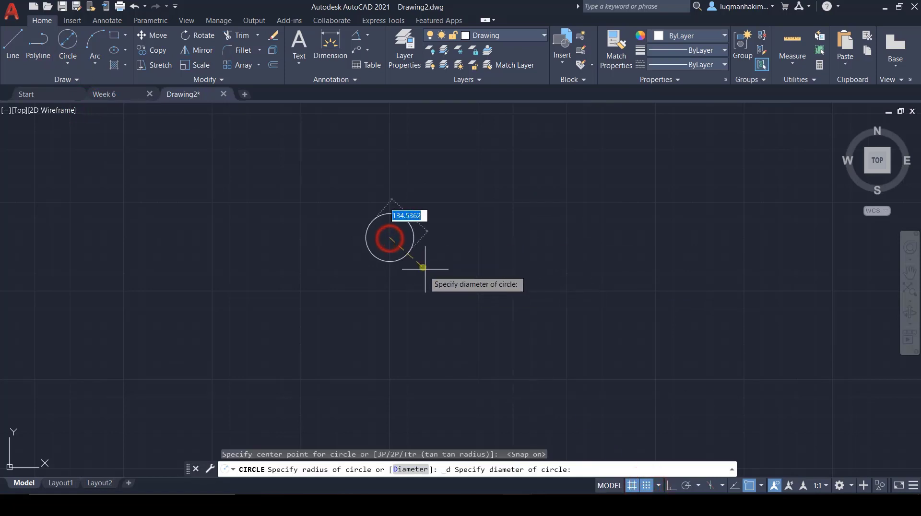
text(20)
key(Return)
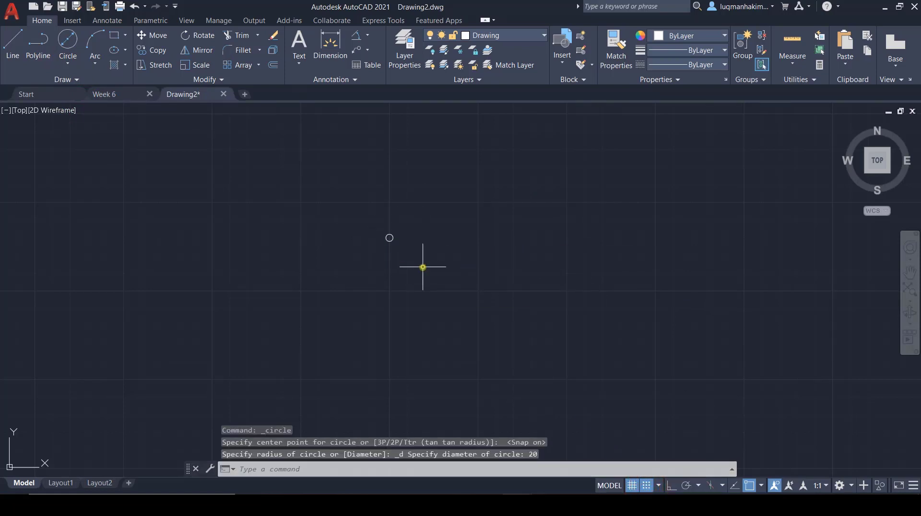
Step: Draw a concentric circle of diameter 40 around the center circle
scroll(390, 255, up, 5)
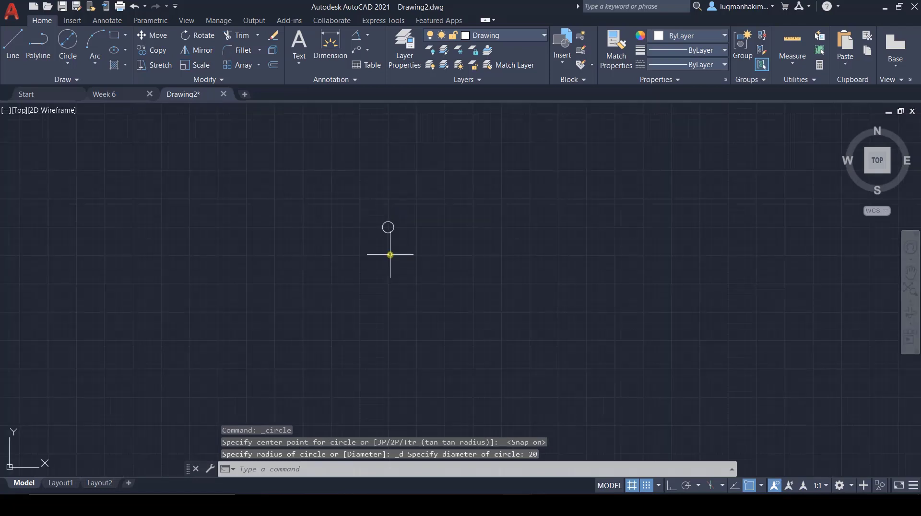
scroll(369, 129, up, 4)
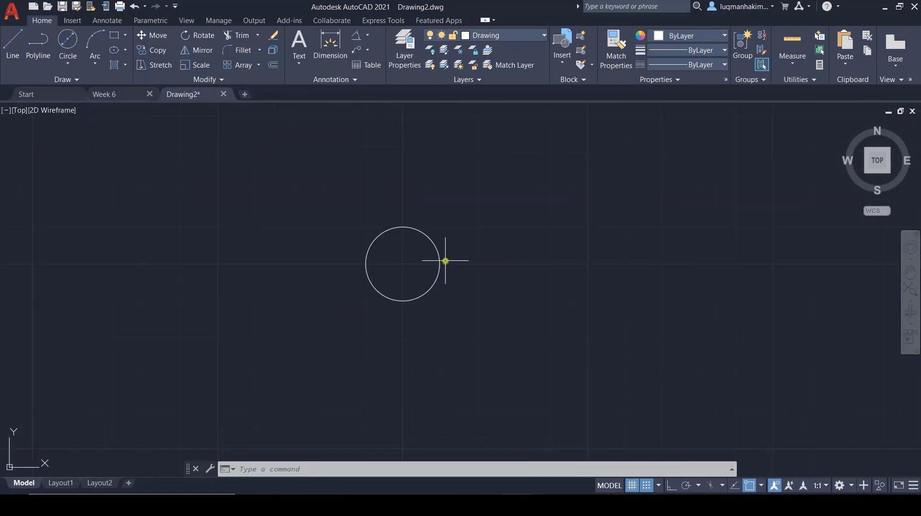
click(74, 36)
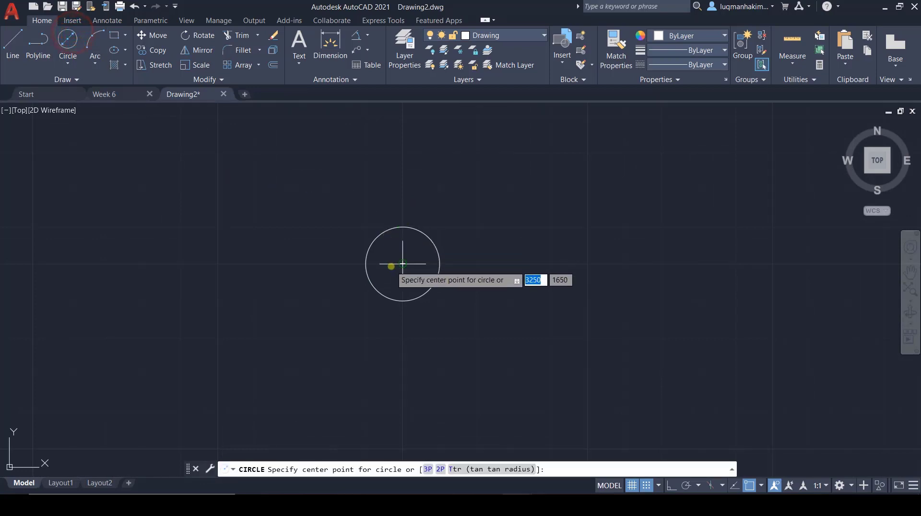
click(402, 264)
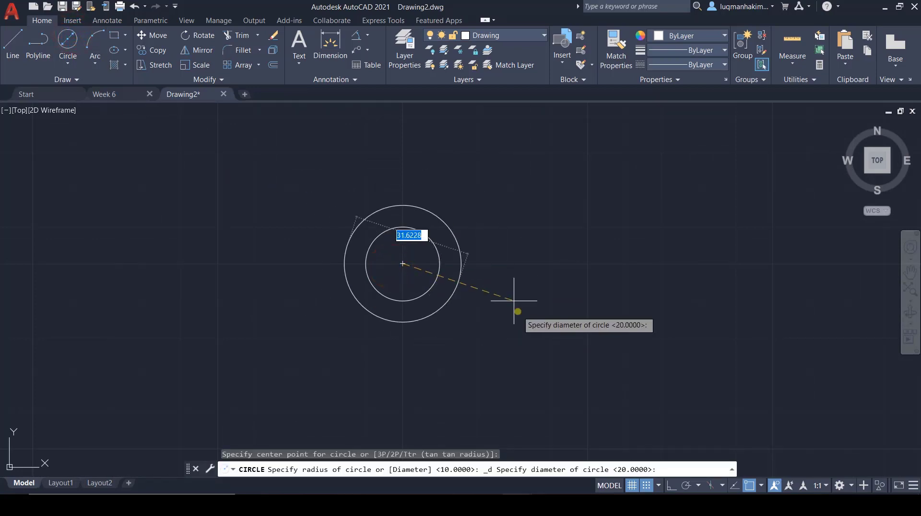
key(Return)
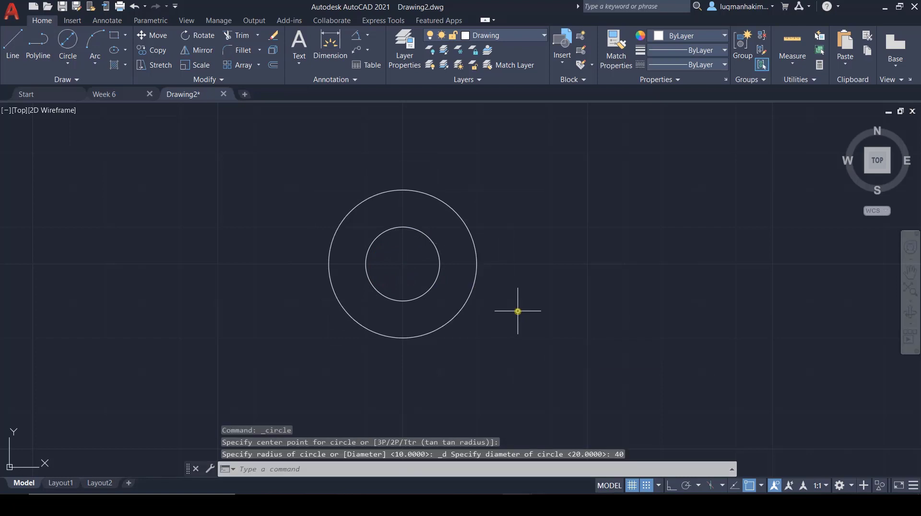
Step: Consult the Week 6 reference drawing and draw a concentric circle of radius 40 on the Drawing layer in Drawing2
click(103, 94)
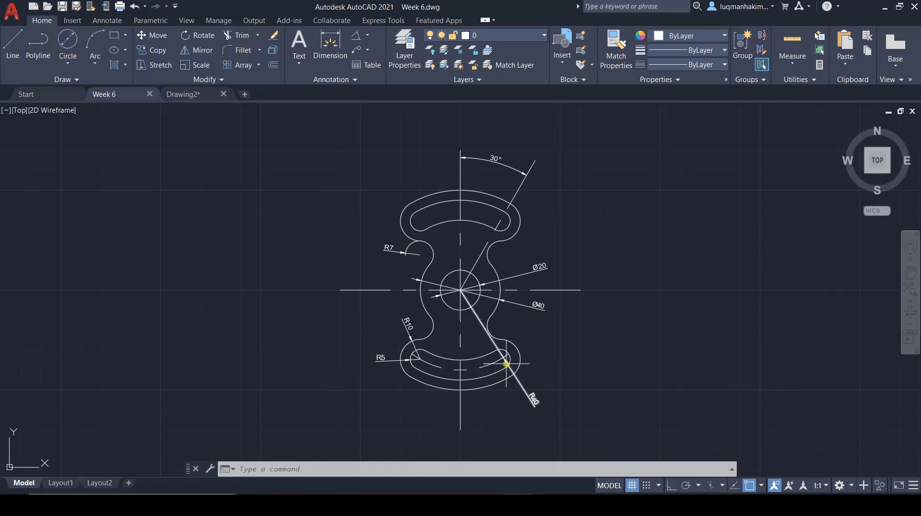
click(183, 95)
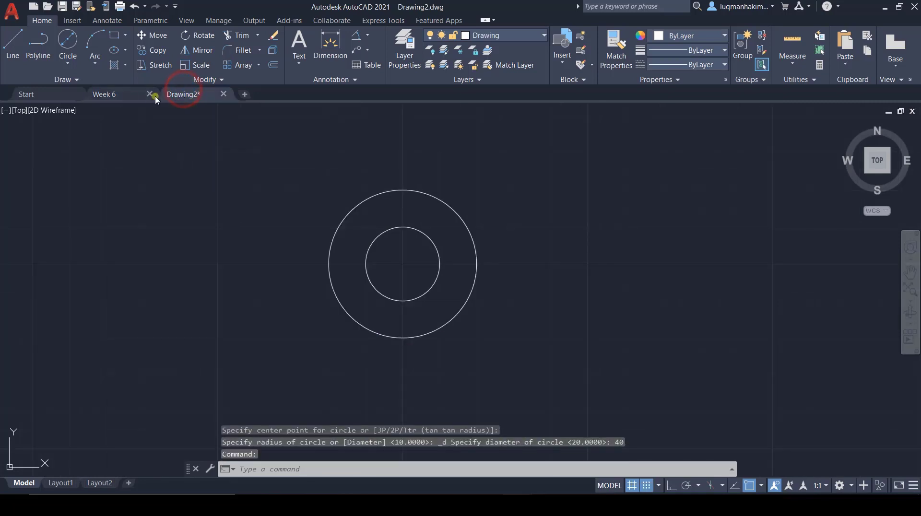
click(67, 44)
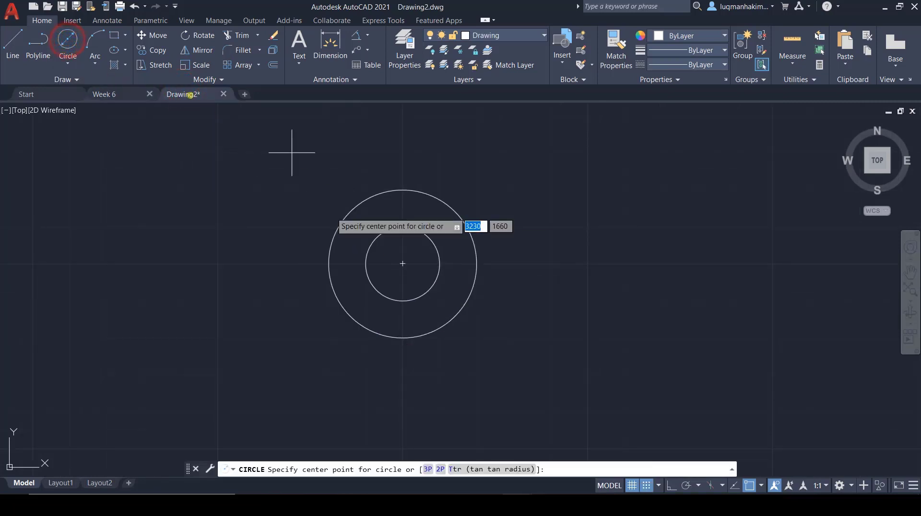
click(67, 64)
click(89, 83)
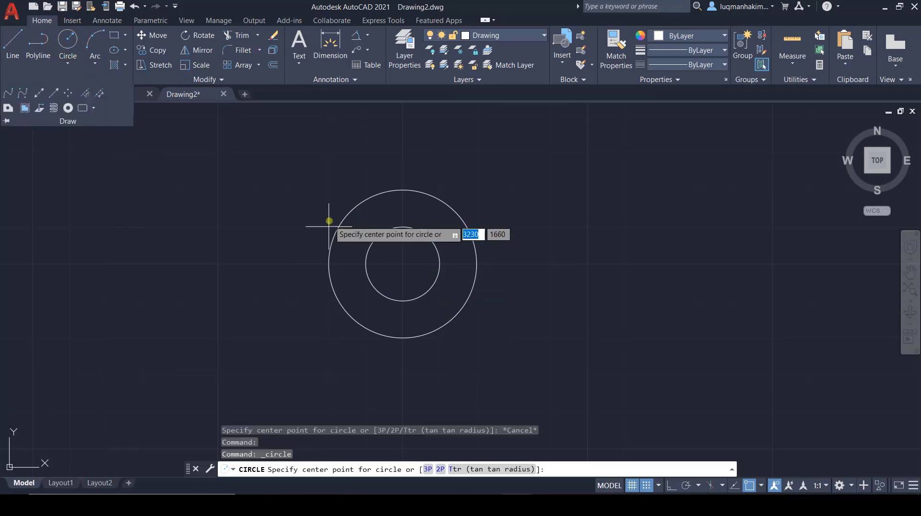
click(402, 264)
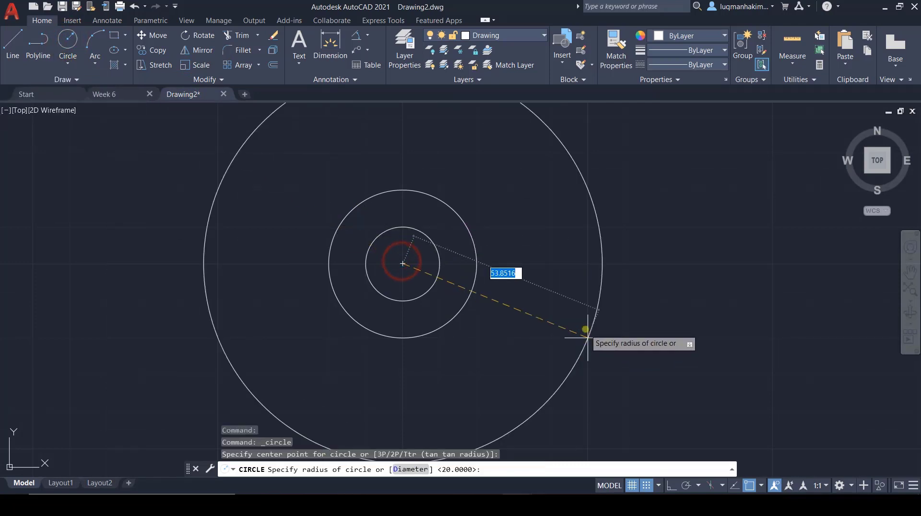
key(Return)
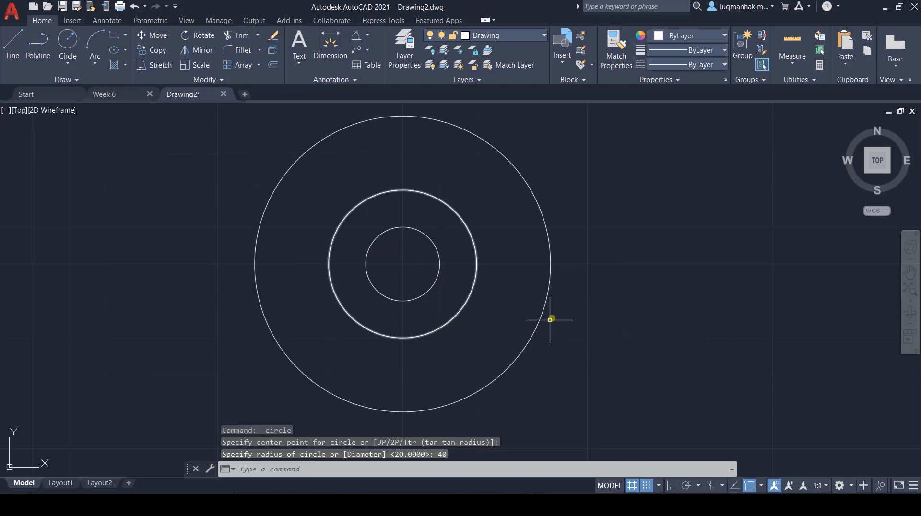
Step: Check the R40 arc's linetype in the Week 6 reference and delete the radius 40 circle from Drawing2
click(111, 92)
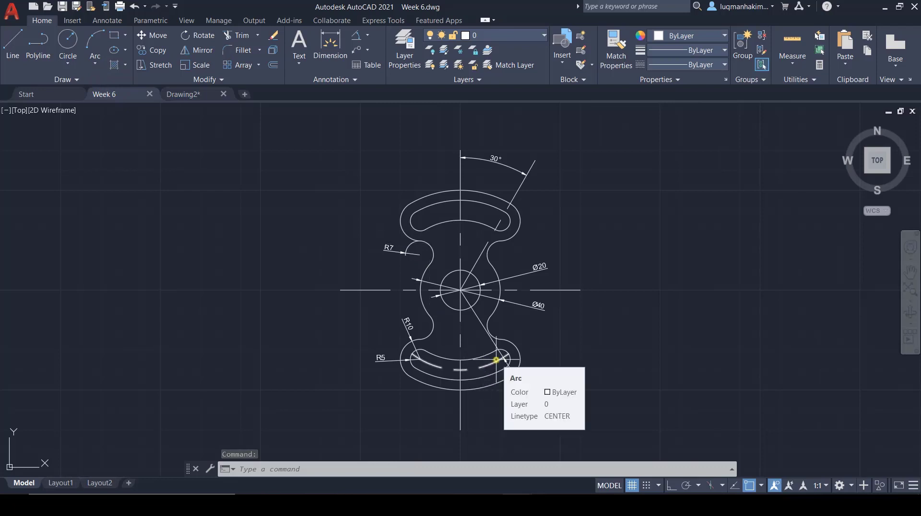
click(202, 94)
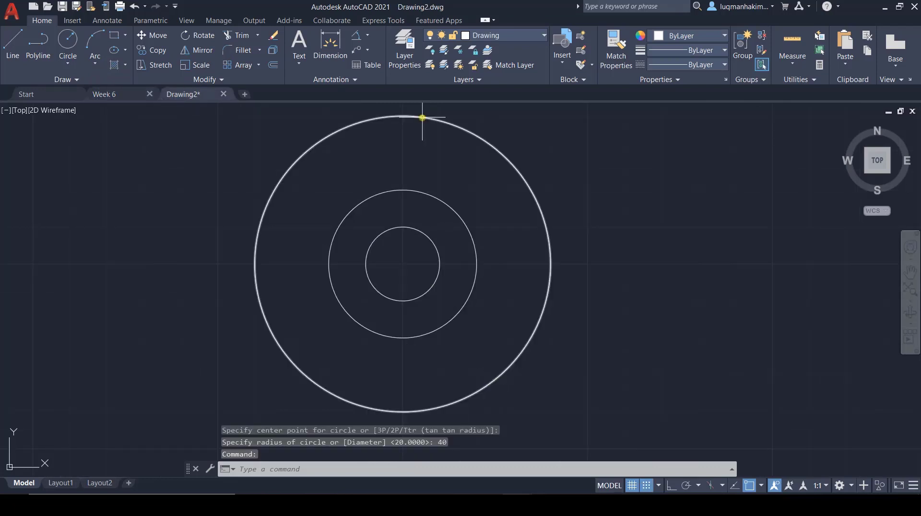
click(422, 117)
key(Delete)
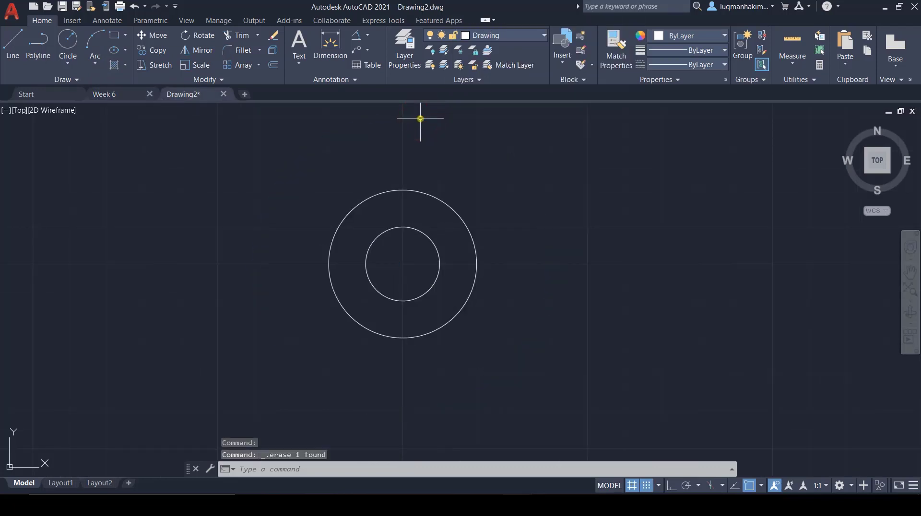
Step: Make Centerline the current layer and draw a circle of radius 40 concentric with the two existing circles
click(542, 36)
click(496, 62)
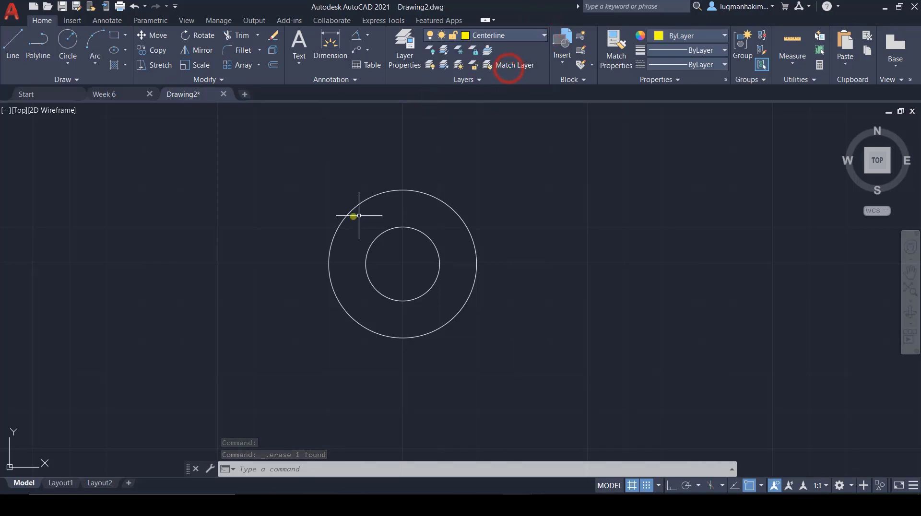
click(68, 41)
click(68, 41)
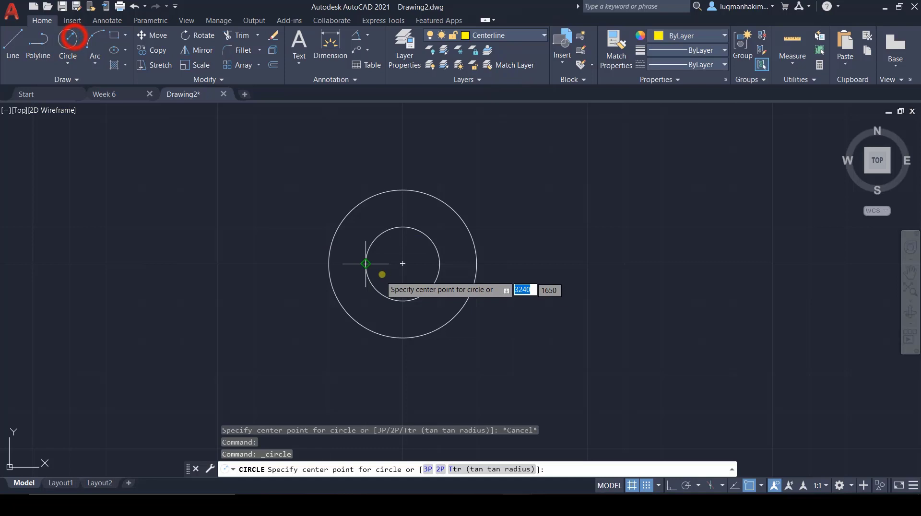
click(402, 264)
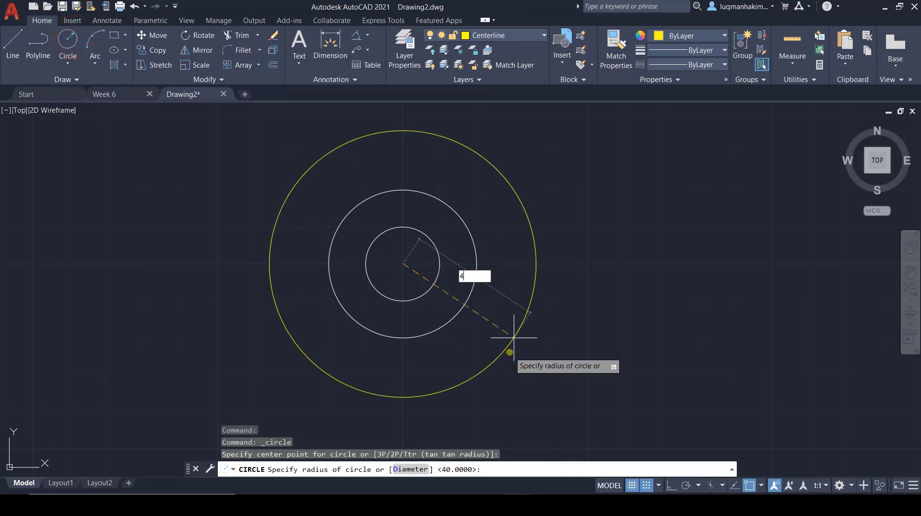
key(Return)
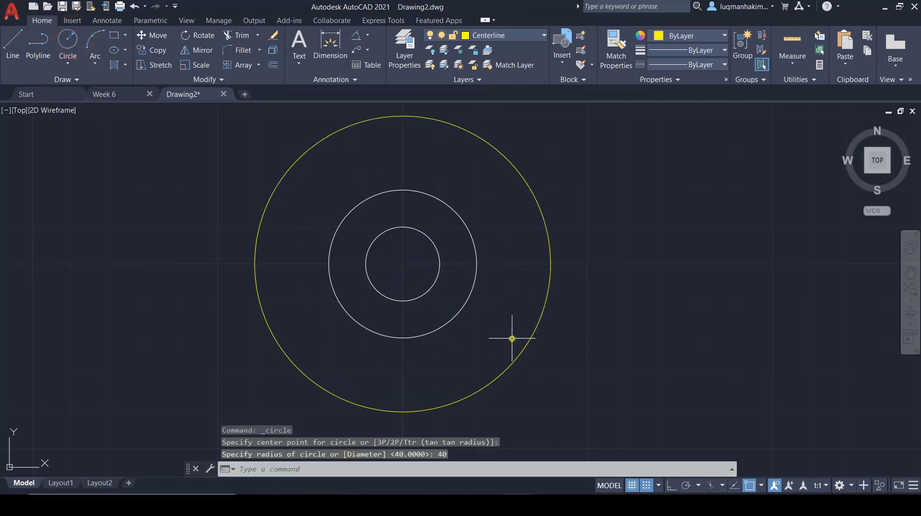
Step: Load the CENTER2 linetype, assign it to the Centerline layer and close the layer manager
click(395, 47)
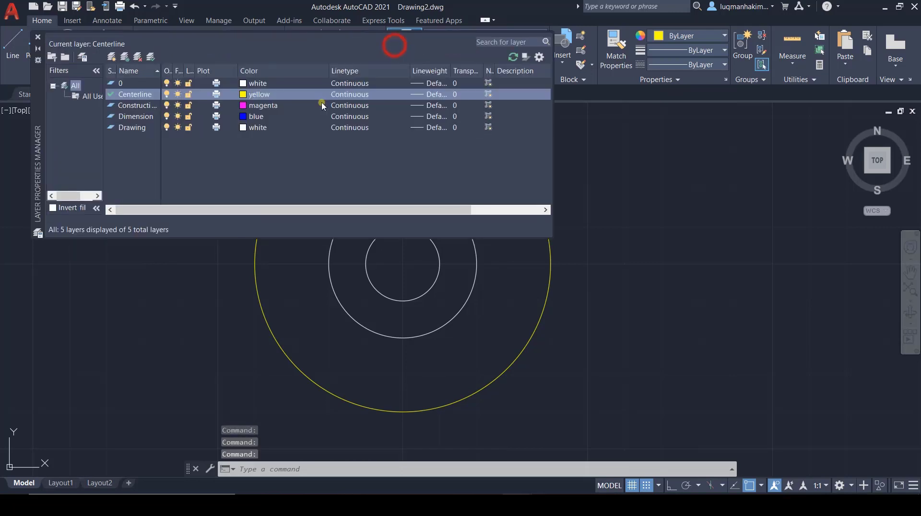
click(421, 95)
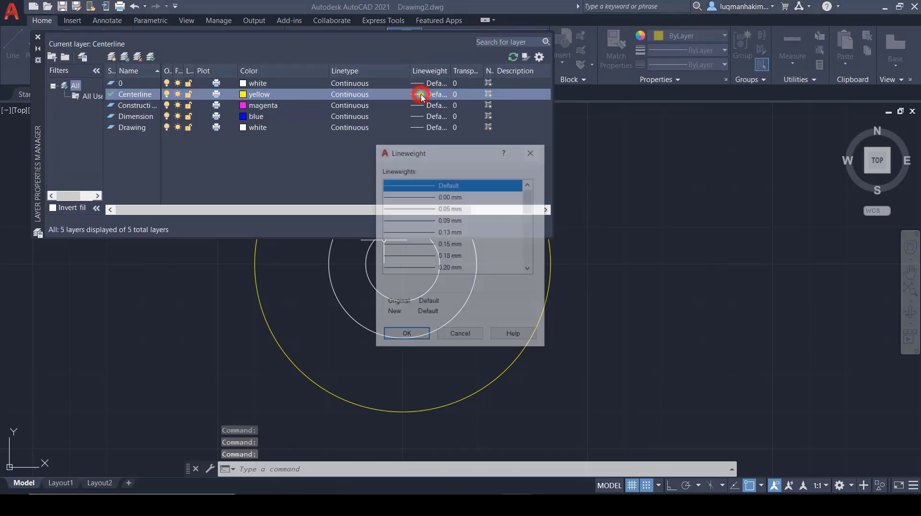
click(473, 335)
click(359, 94)
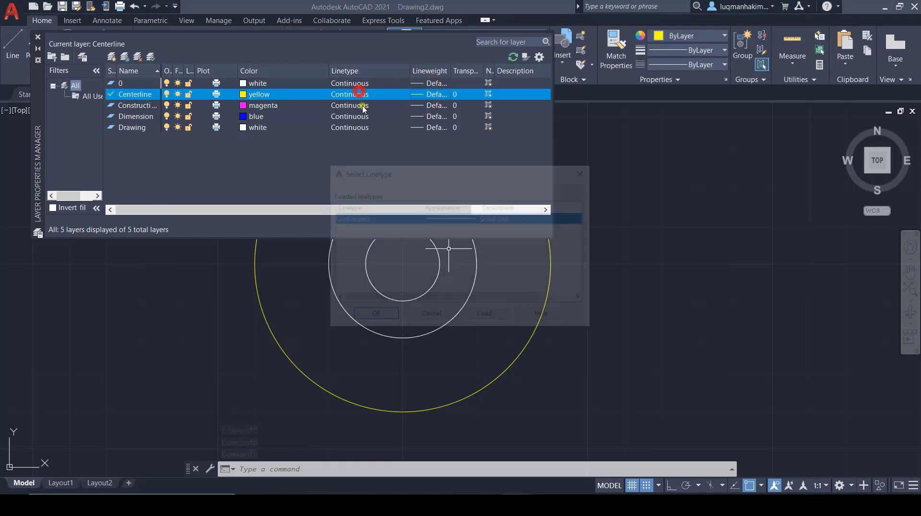
click(487, 317)
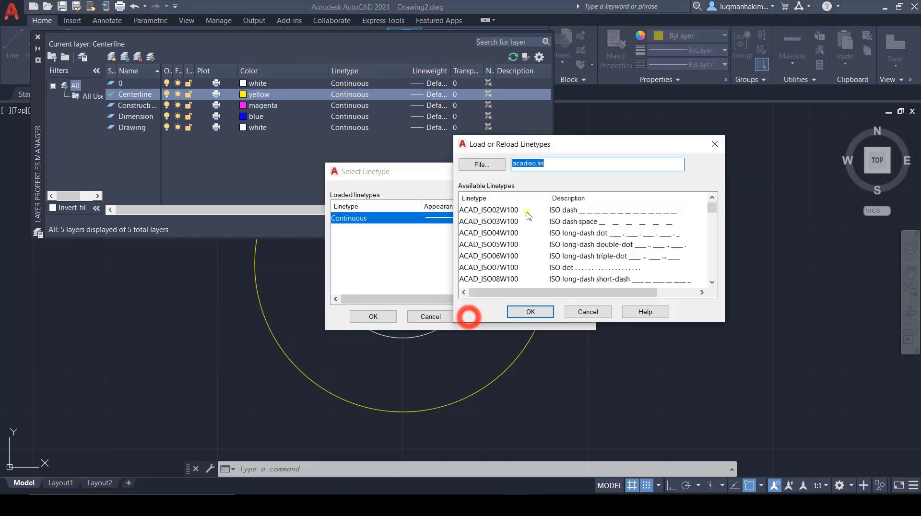
scroll(473, 308, down, 6)
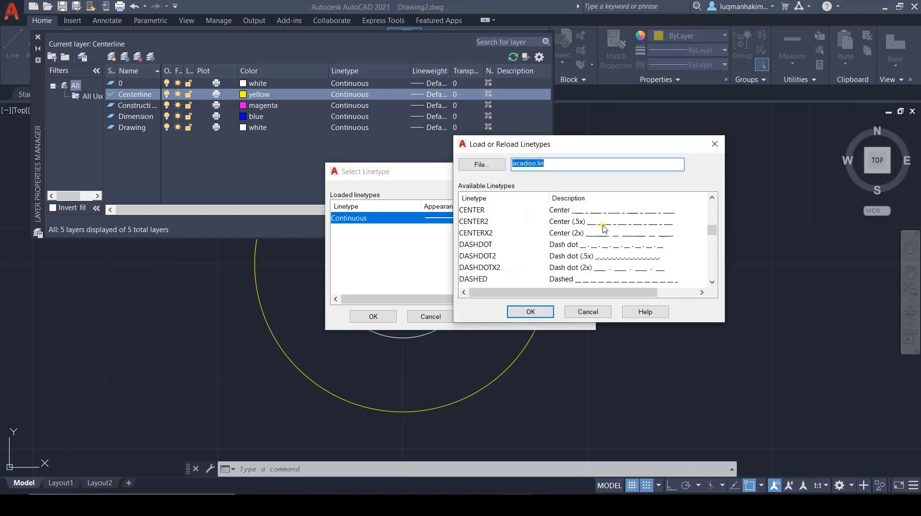
double_click(602, 222)
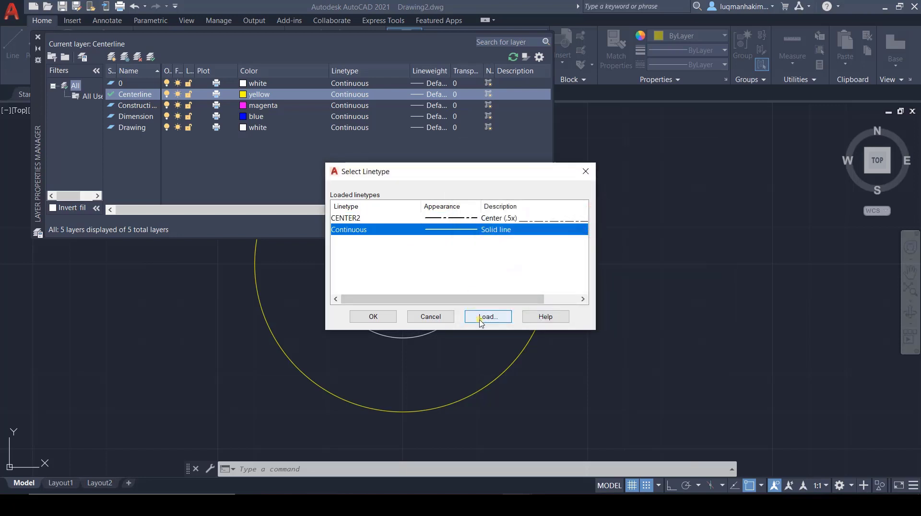
click(374, 217)
click(373, 317)
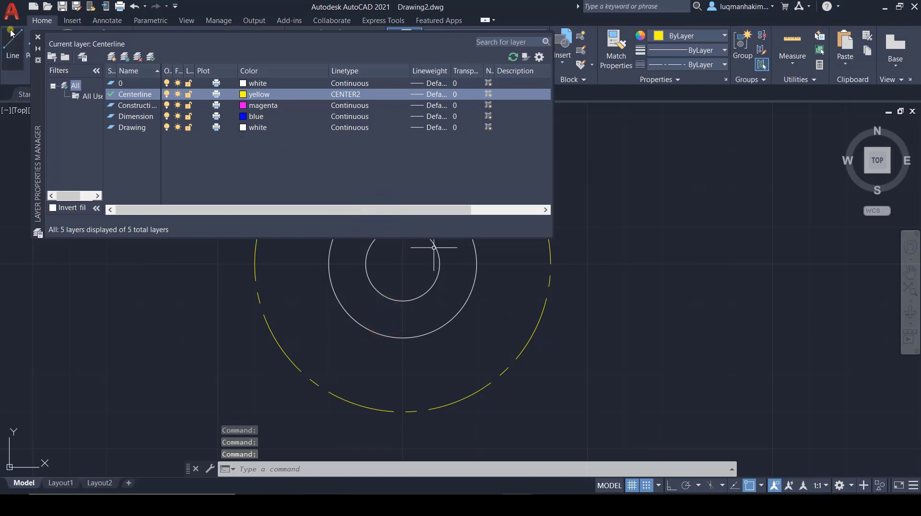
click(37, 37)
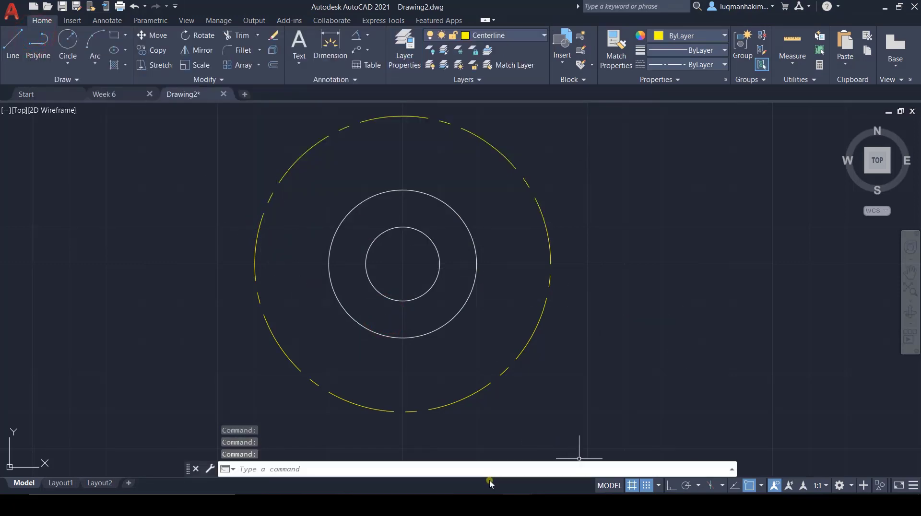
Step: Review the Week 6 reference drawing again and return to Drawing2
click(121, 92)
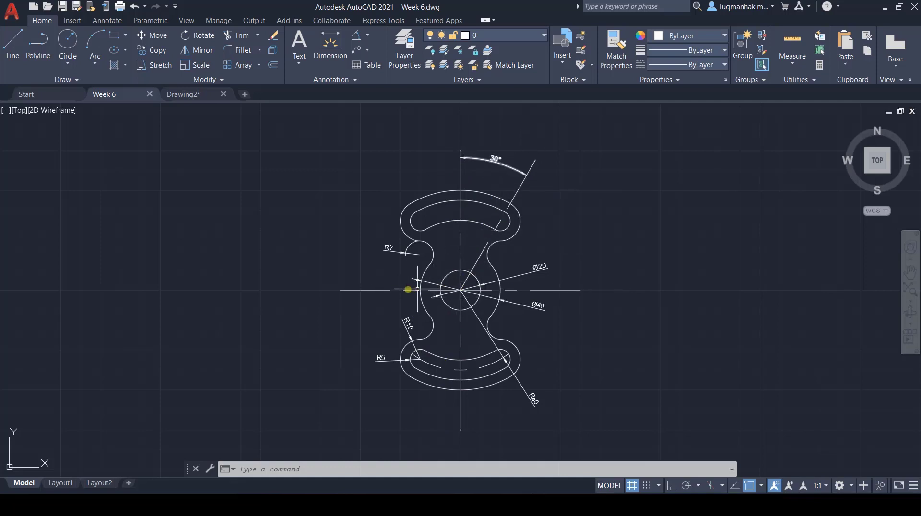
click(190, 95)
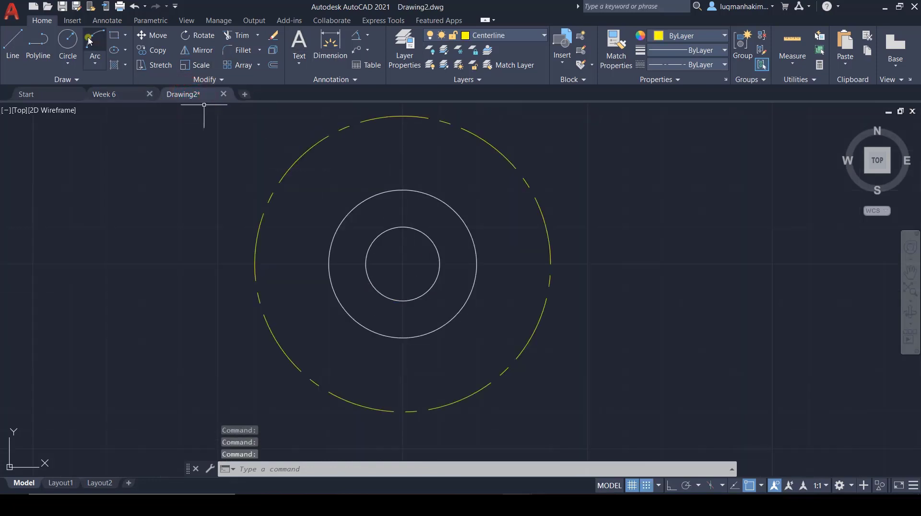
Step: Draw a horizontal centerline through the centre of the concentric circles, extending past the radius 40 circle on both sides
click(12, 46)
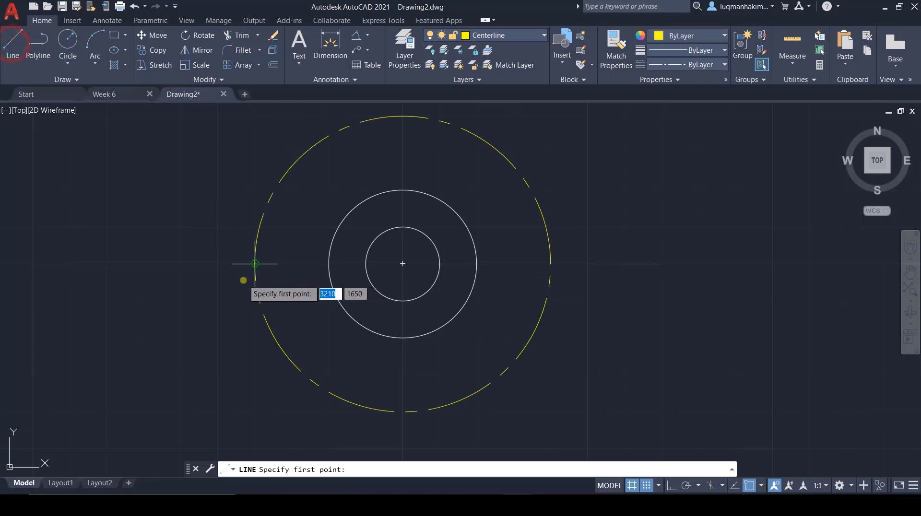
click(223, 278)
click(593, 267)
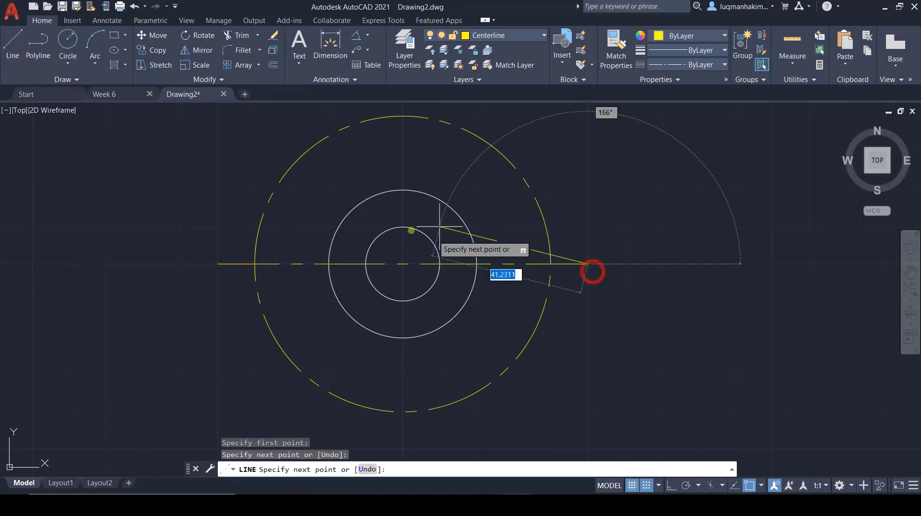
scroll(379, 190, down, 2)
key(Escape)
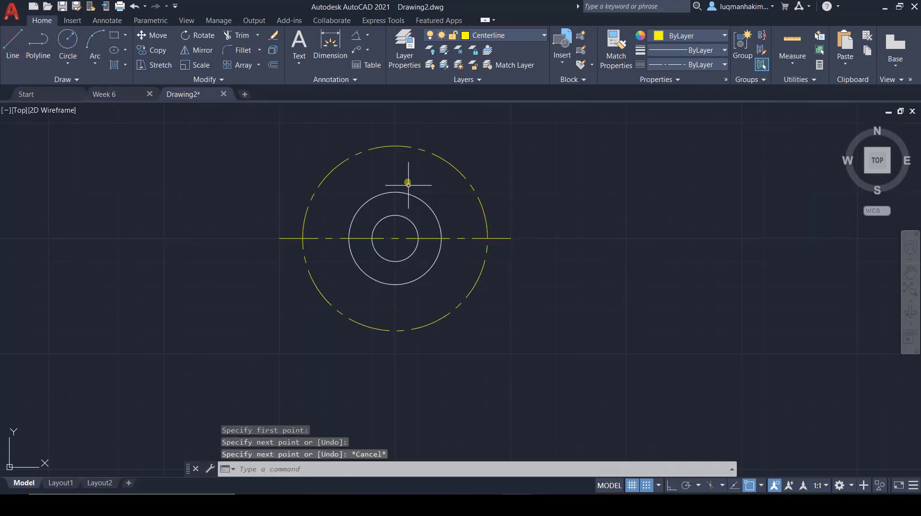
scroll(408, 177, down, 2)
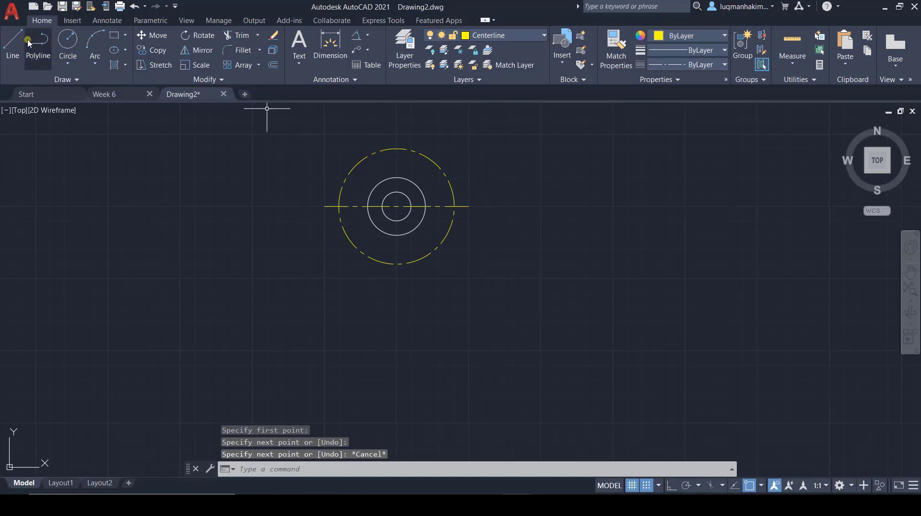
Step: Draw a vertical centerline through the centre of the circles, extending beyond the radius 40 circle above and below
click(12, 46)
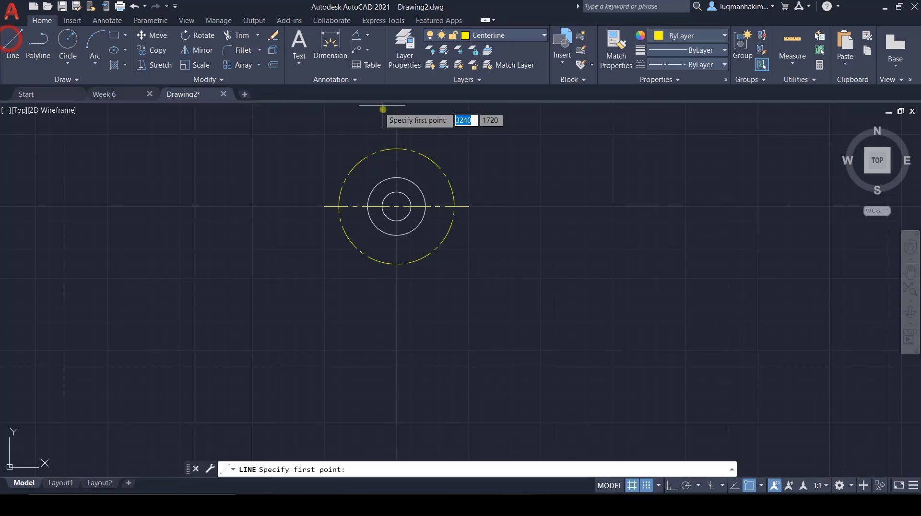
click(397, 134)
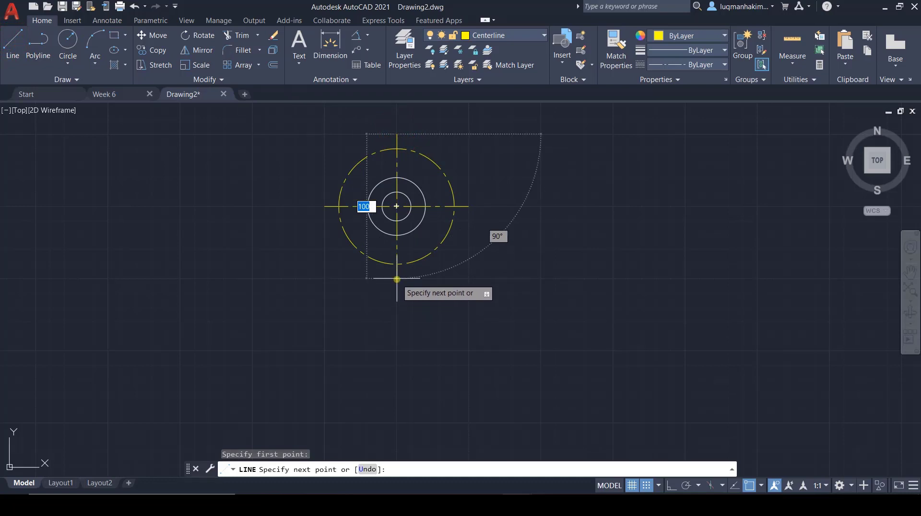
key(ctrl+z)
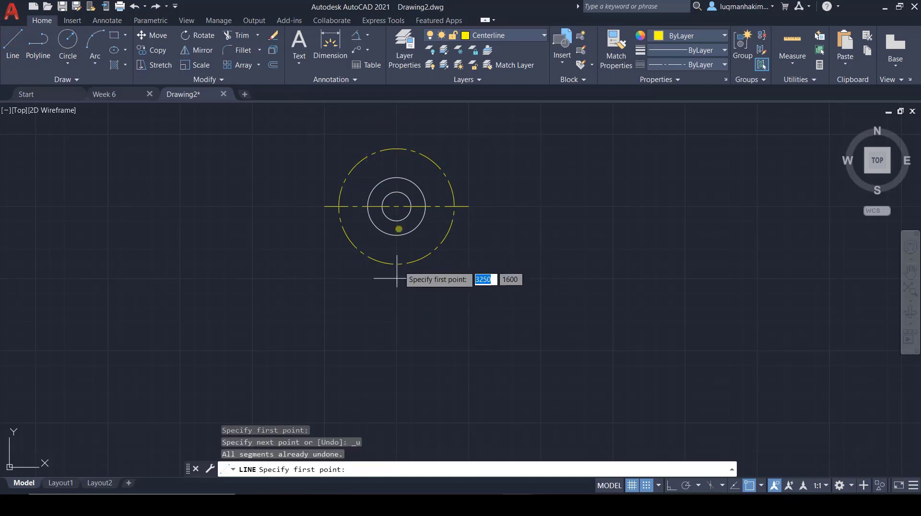
click(396, 120)
click(396, 292)
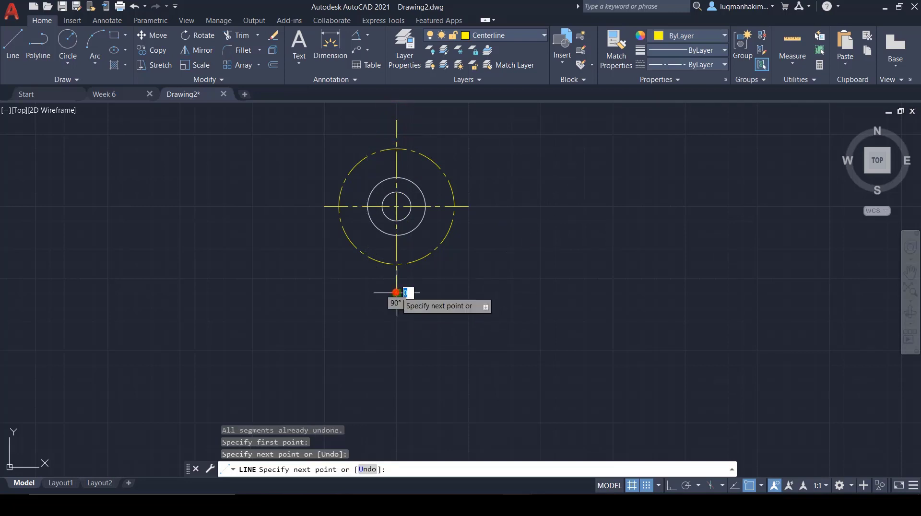
key(Escape)
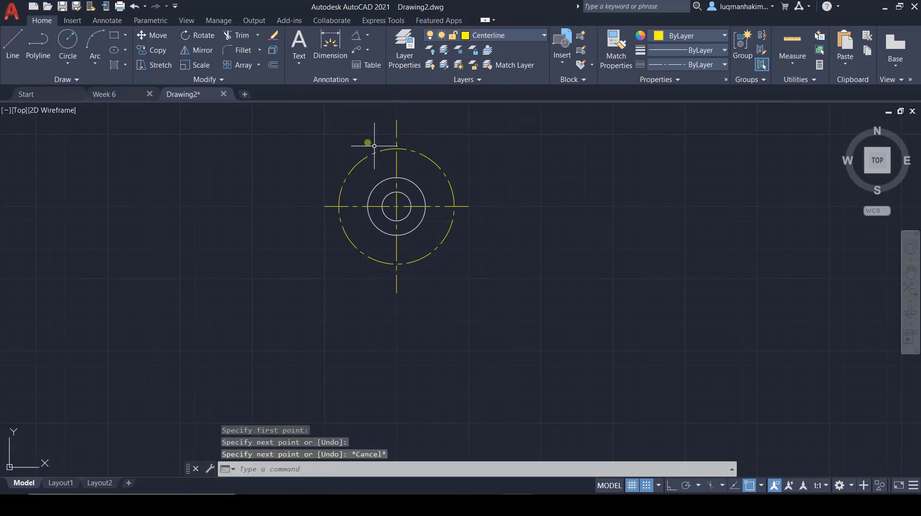
scroll(358, 130, up, 2)
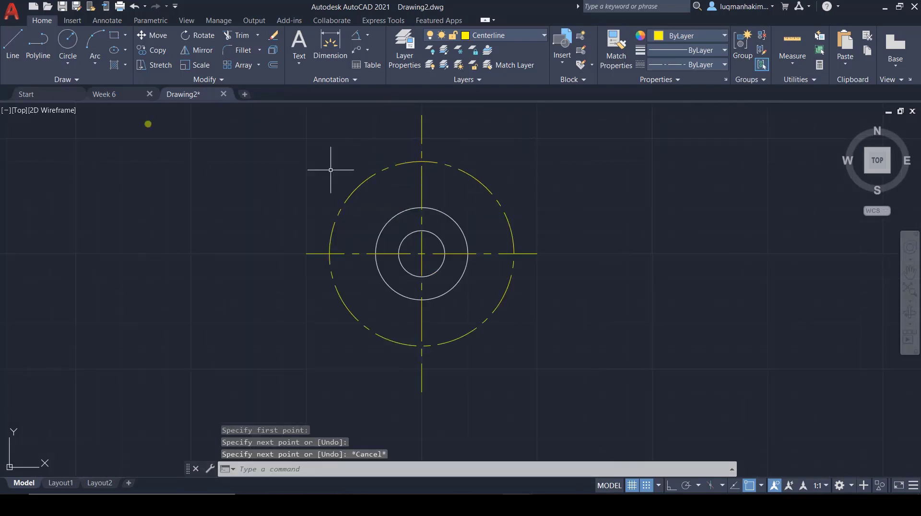
Step: Draw a centerline 70 long at 60° from the horizontal, starting at the common centre of the circles
click(13, 43)
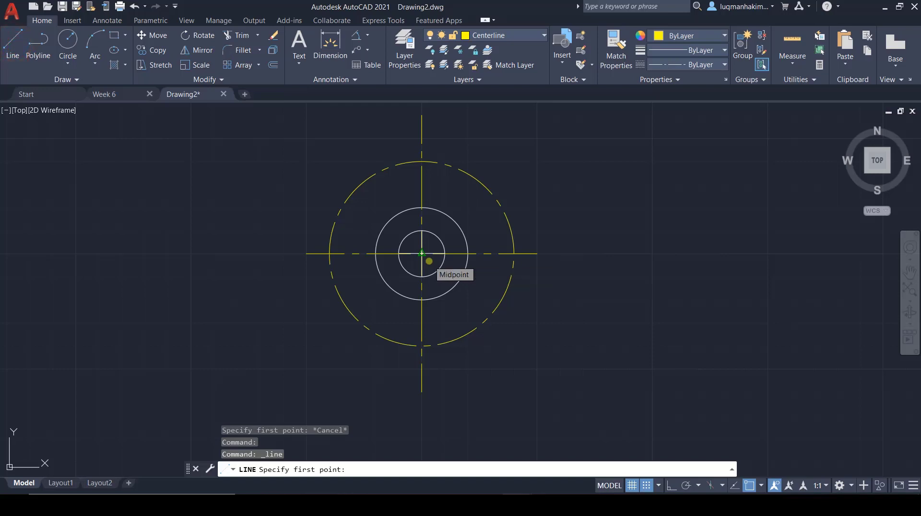
click(426, 258)
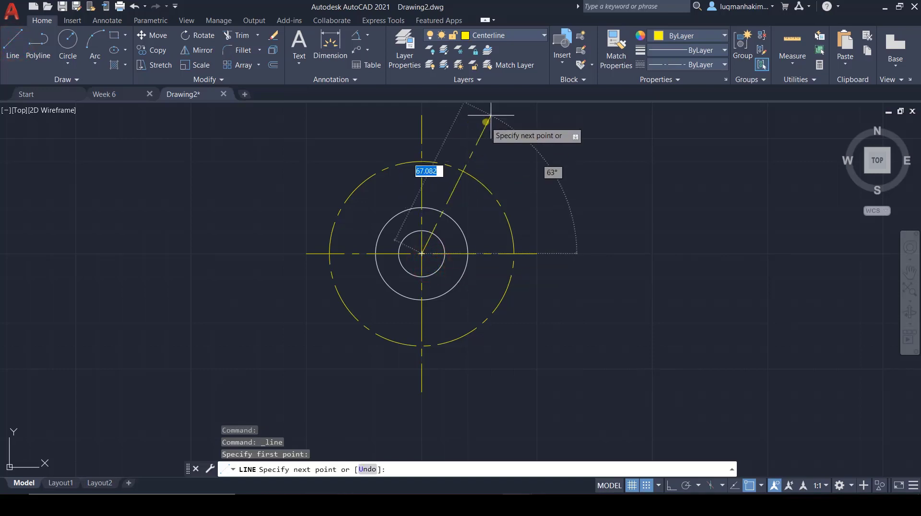
key(Tab)
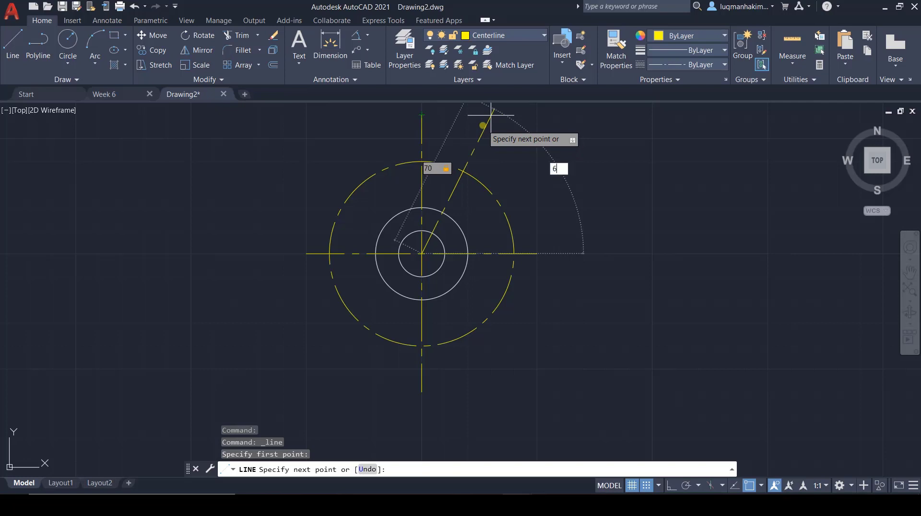
key(Return)
key(Escape)
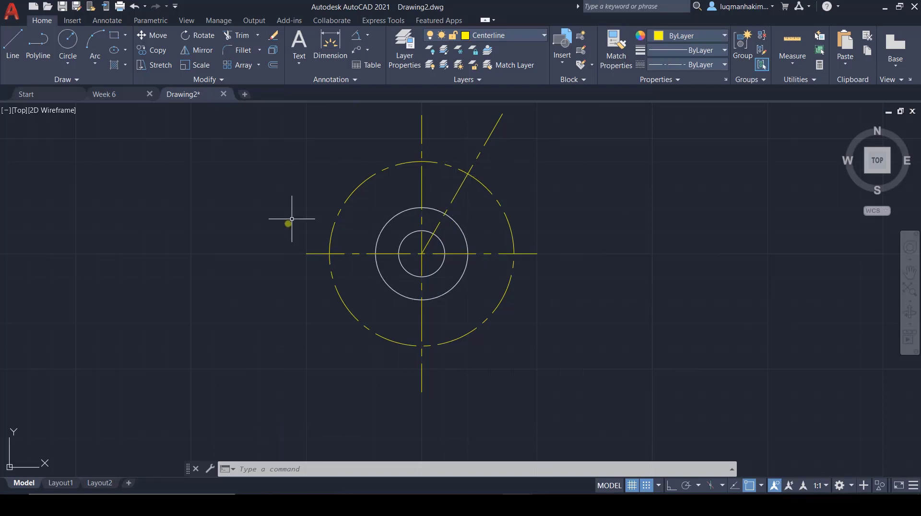
Step: Compare the angled centerline and the upper slot's end arcs with the Week 6 reference drawing, ending back in Drawing2
click(117, 95)
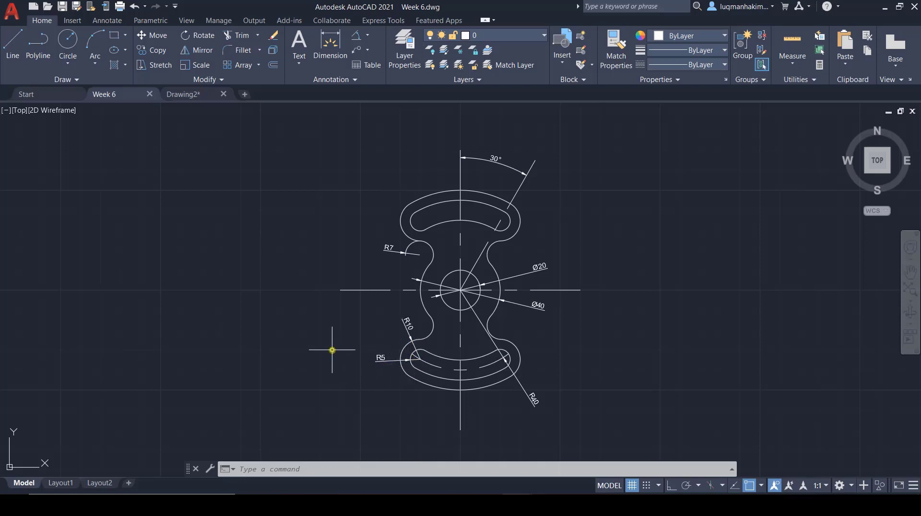
click(206, 95)
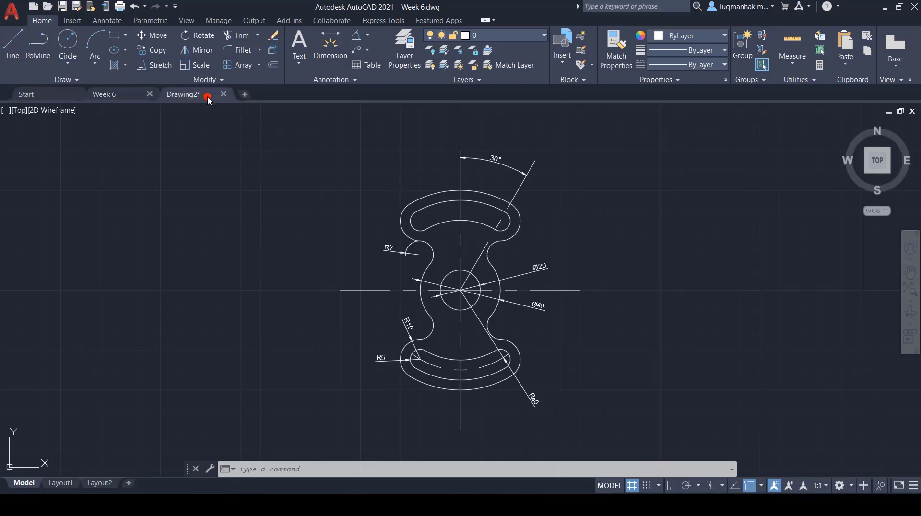
scroll(473, 178, up, 4)
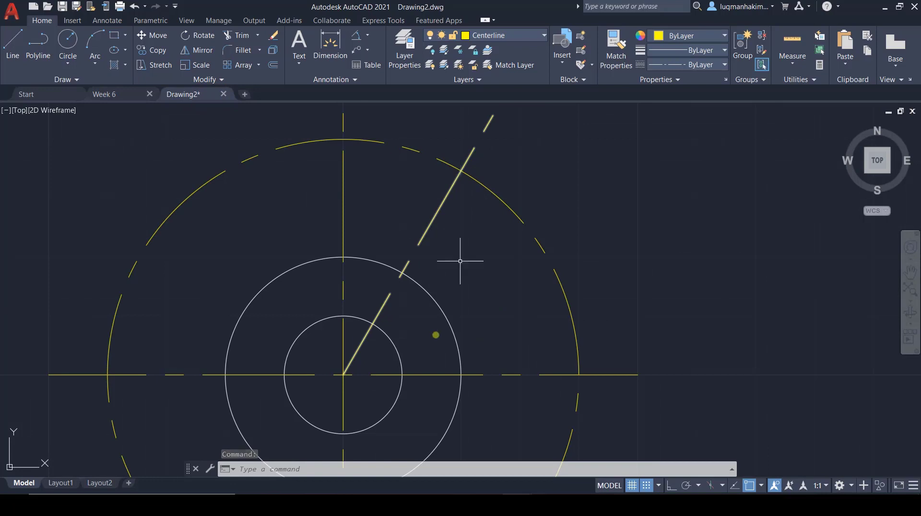
click(111, 94)
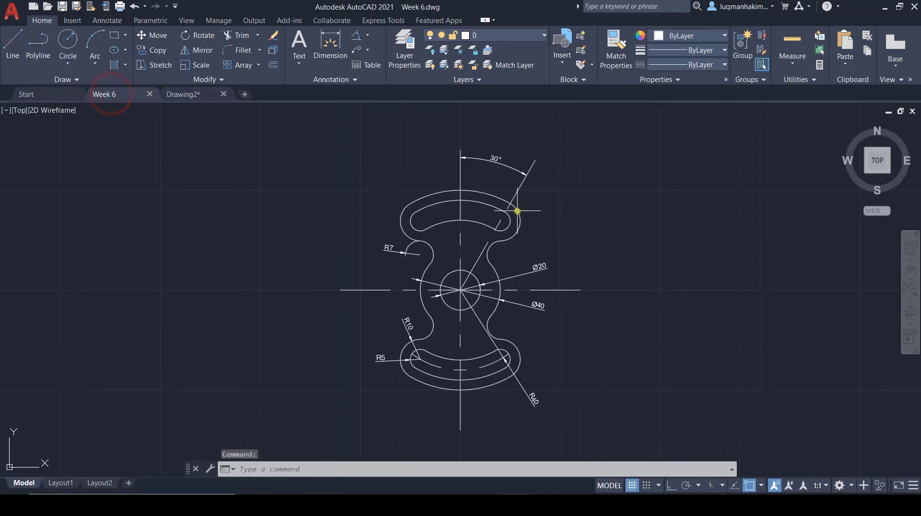
mouse_move(499, 221)
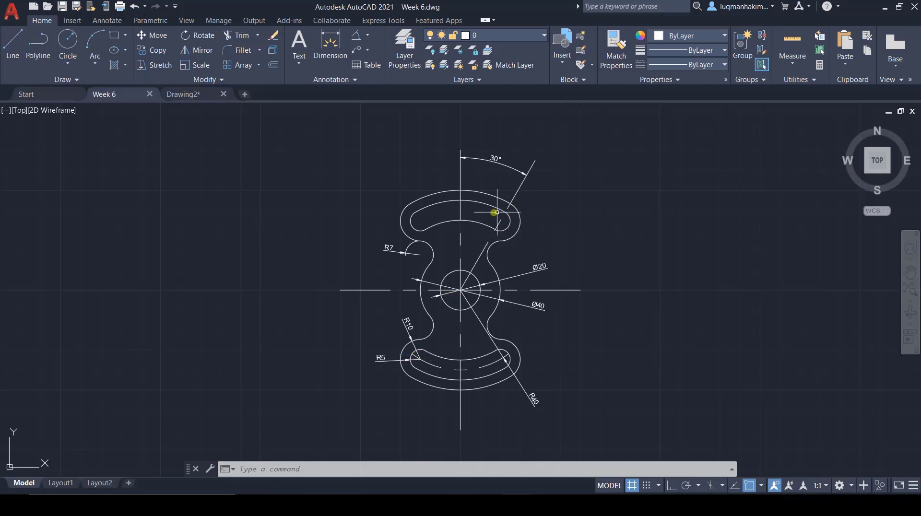
click(189, 94)
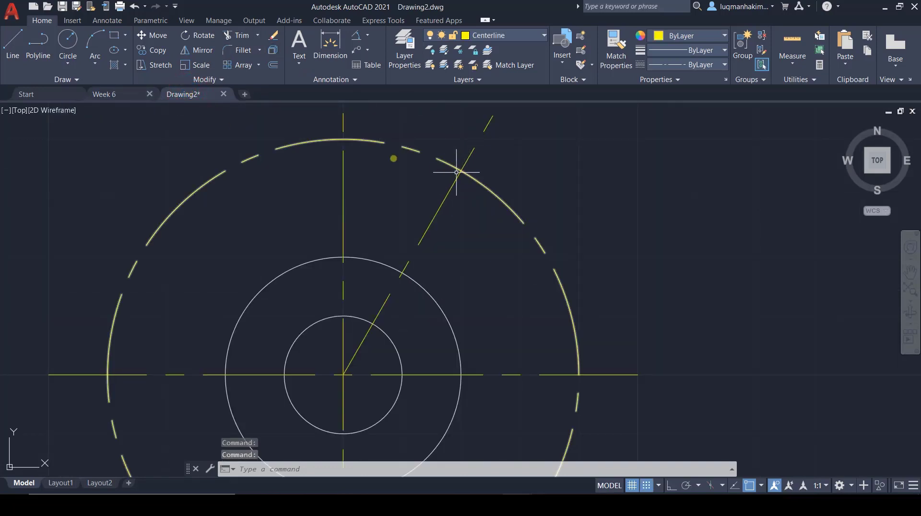
Step: Turn off grid snap mode and check which object snap modes are active for picking the centerline intersection
click(67, 40)
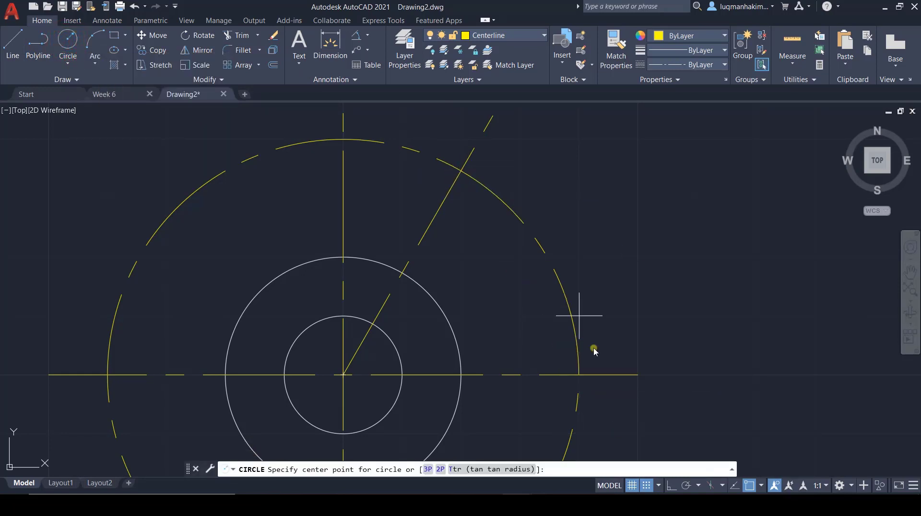
click(646, 486)
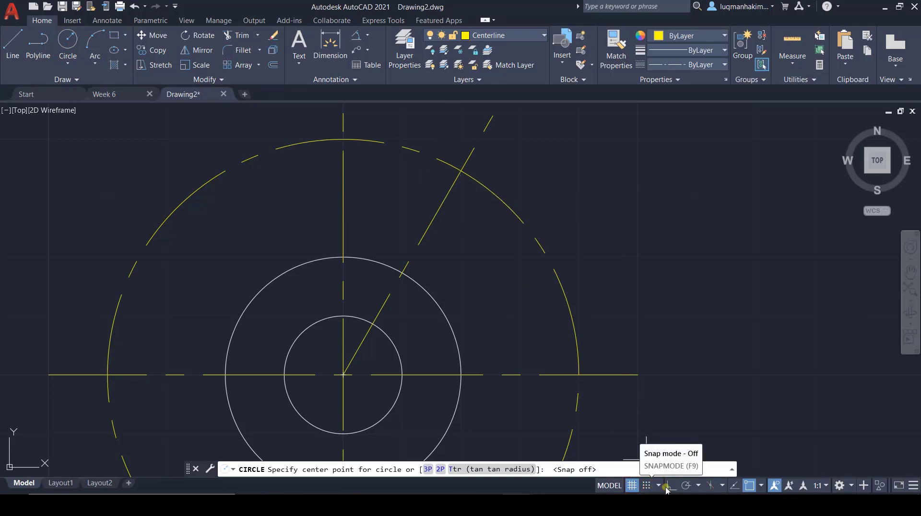
click(762, 485)
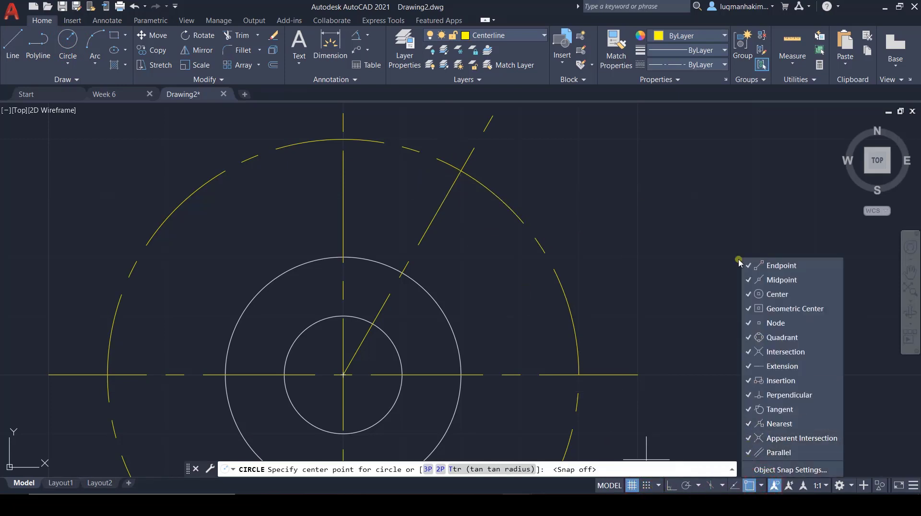
click(761, 488)
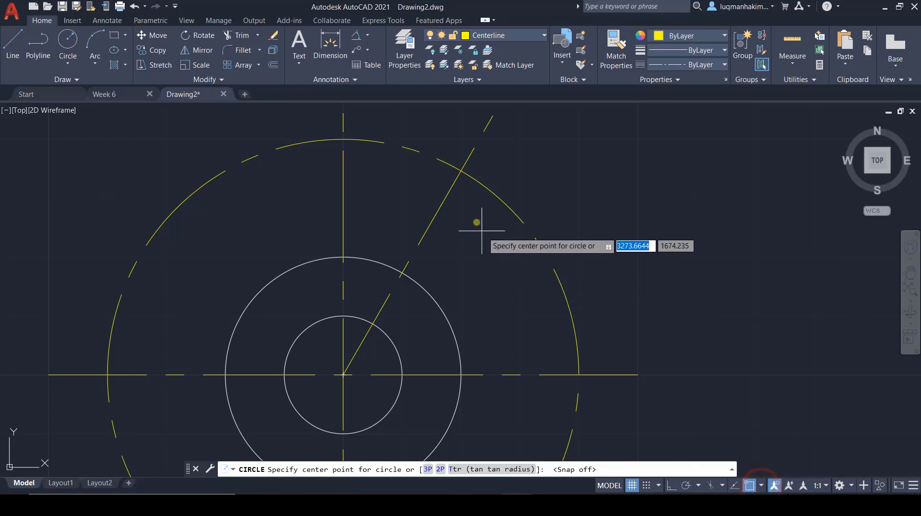
click(461, 170)
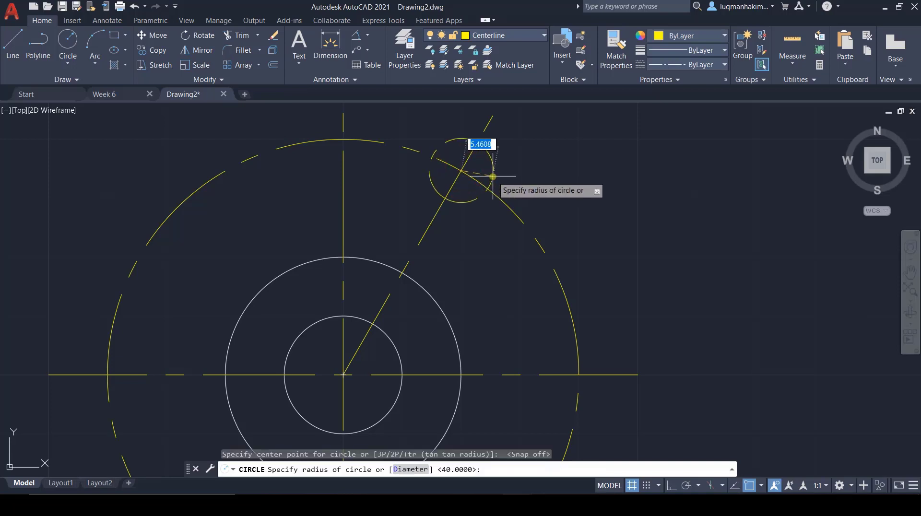
key(Escape)
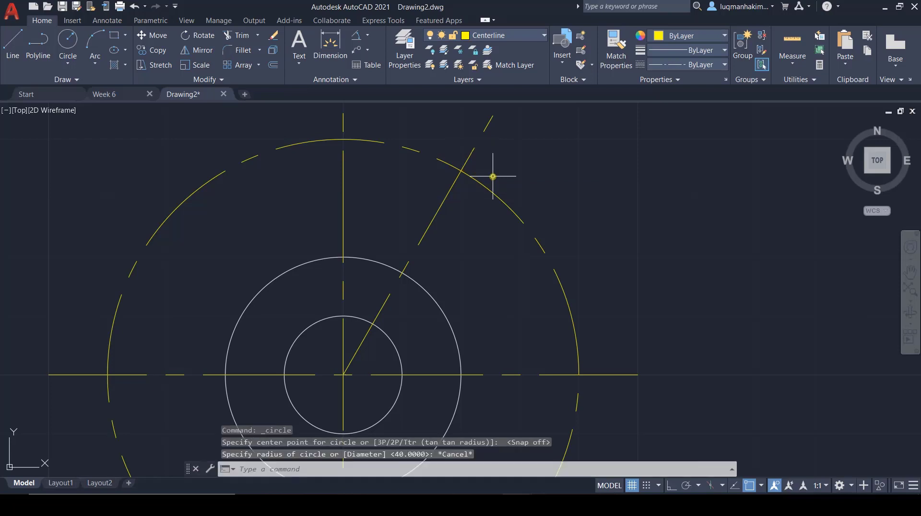
Step: Make Drawing the current layer and draw a circle of radius 5 where the angled centerline crosses the radius 40 circle
click(542, 35)
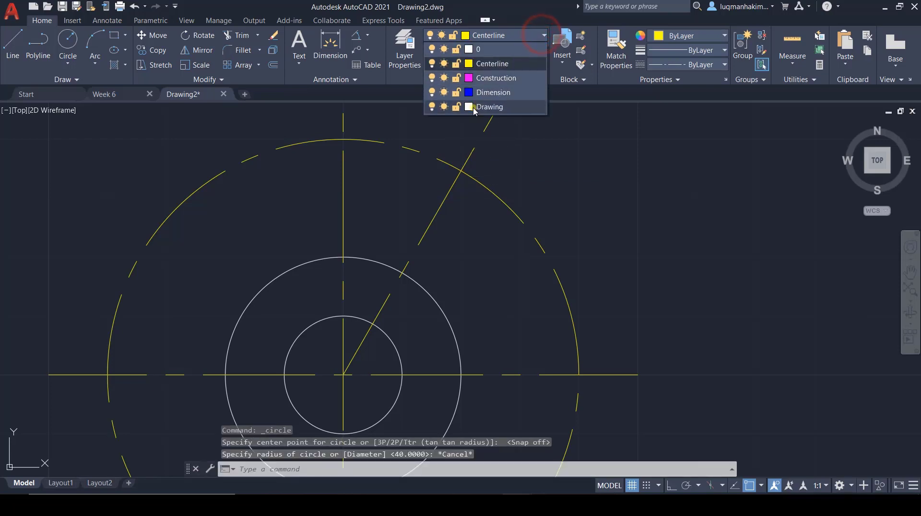
click(473, 108)
click(473, 108)
key(Escape)
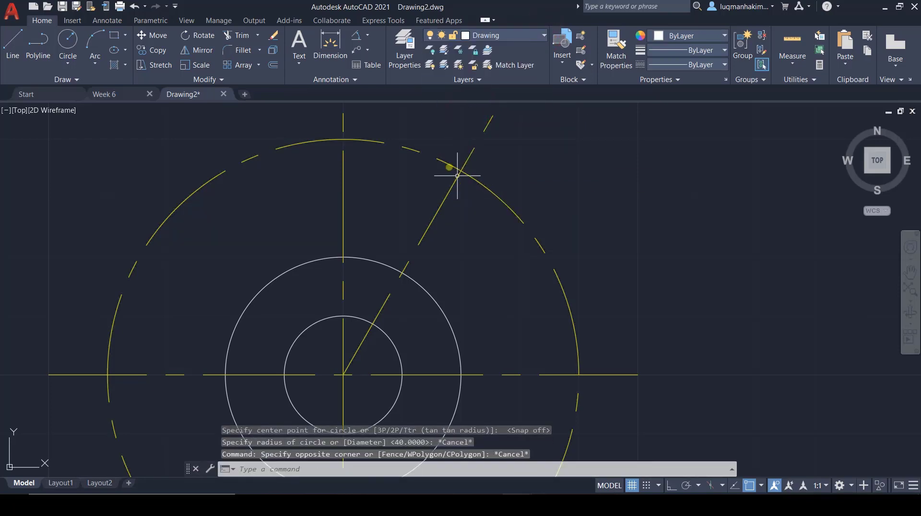
click(66, 39)
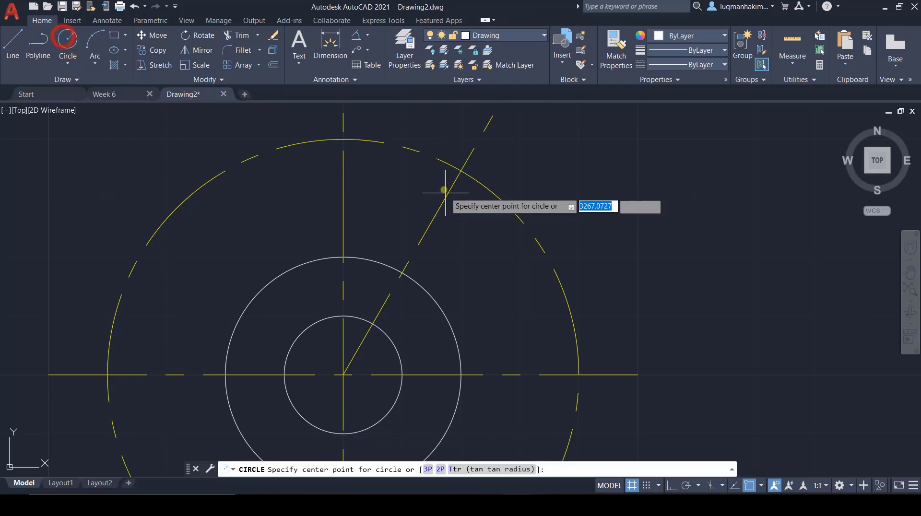
click(460, 171)
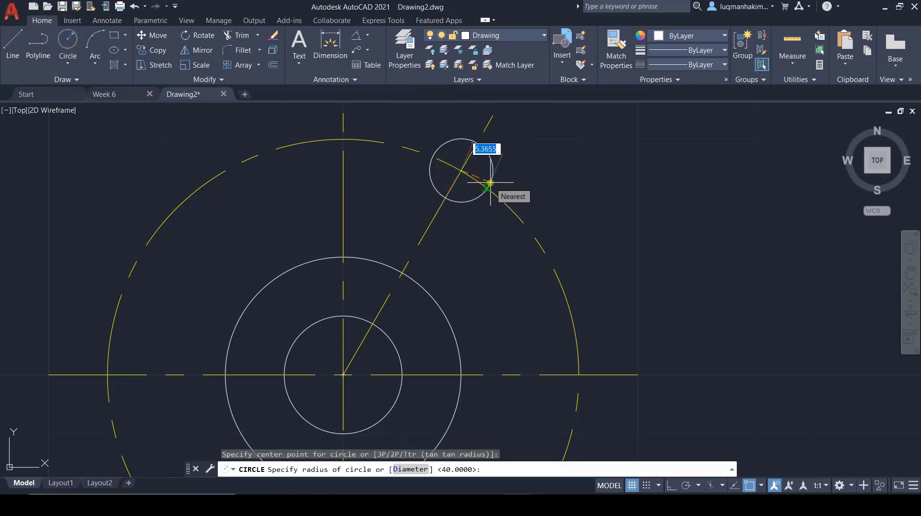
text(5)
key(Return)
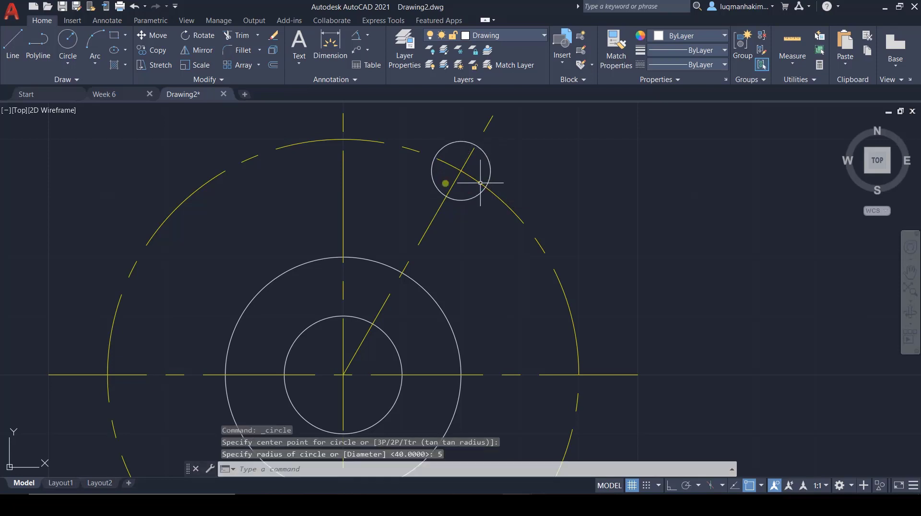
Step: Draw a circle of radius 10 concentric with the radius 5 circle on the angled centerline
click(68, 40)
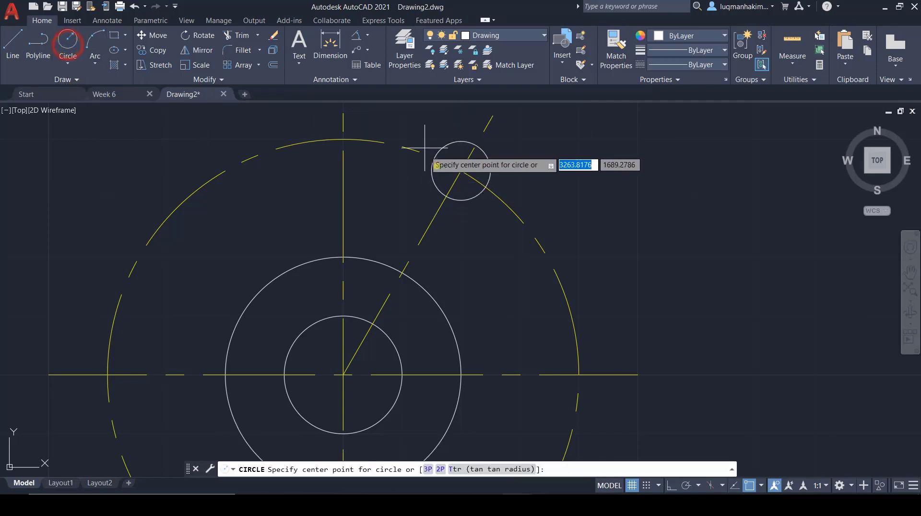
click(460, 171)
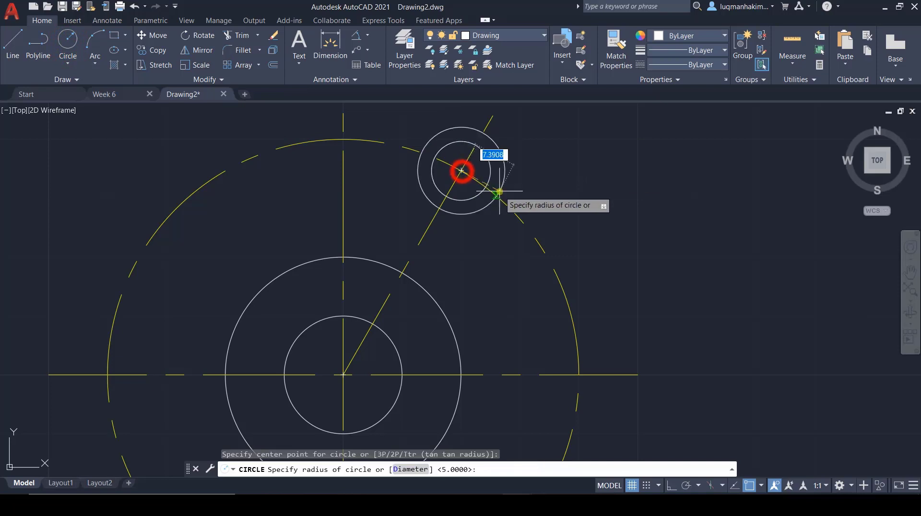
text(10)
key(Return)
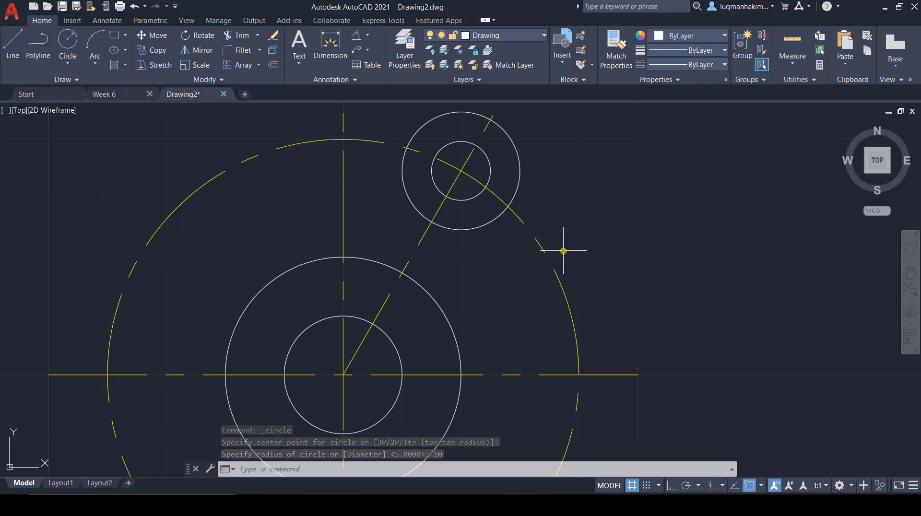
scroll(364, 250, down, 2)
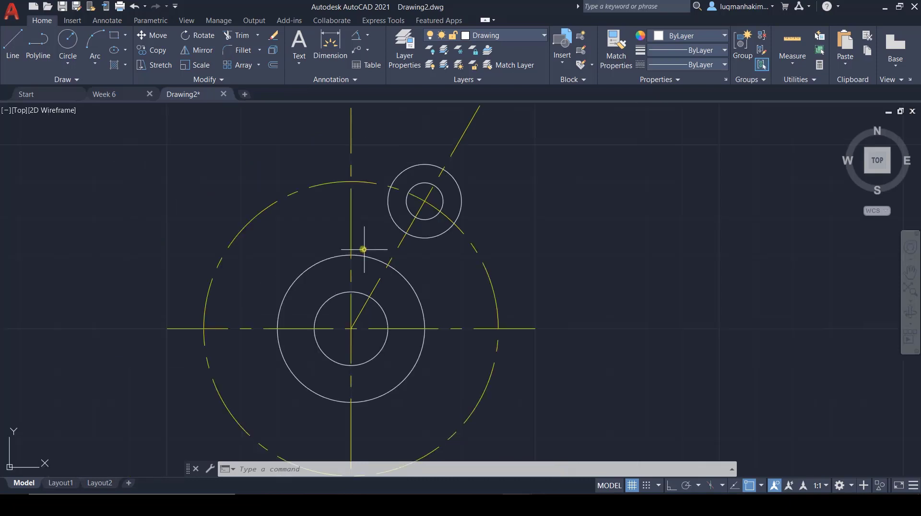
Step: Check the Week 6 reference, then in Drawing2 draw a radius 50 circle from the main center to the radius 10 circle's outer crossing with the angled centerline
click(103, 94)
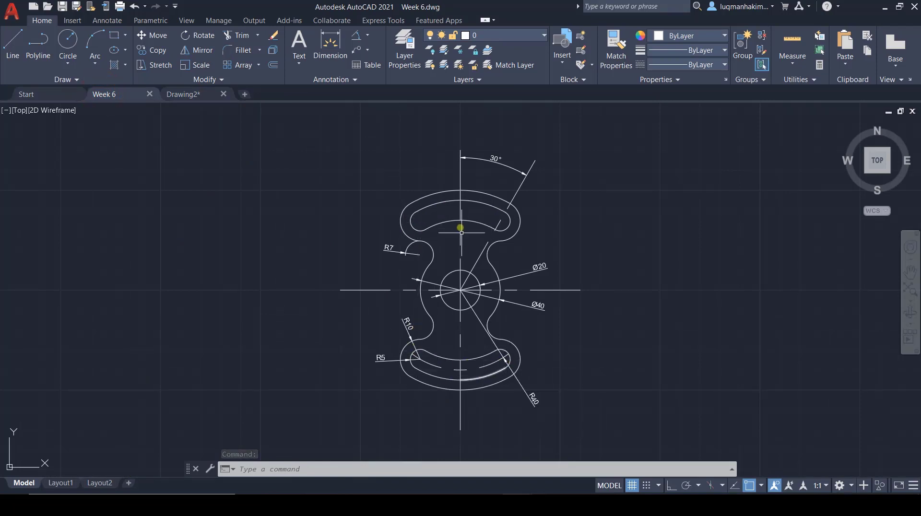
click(183, 96)
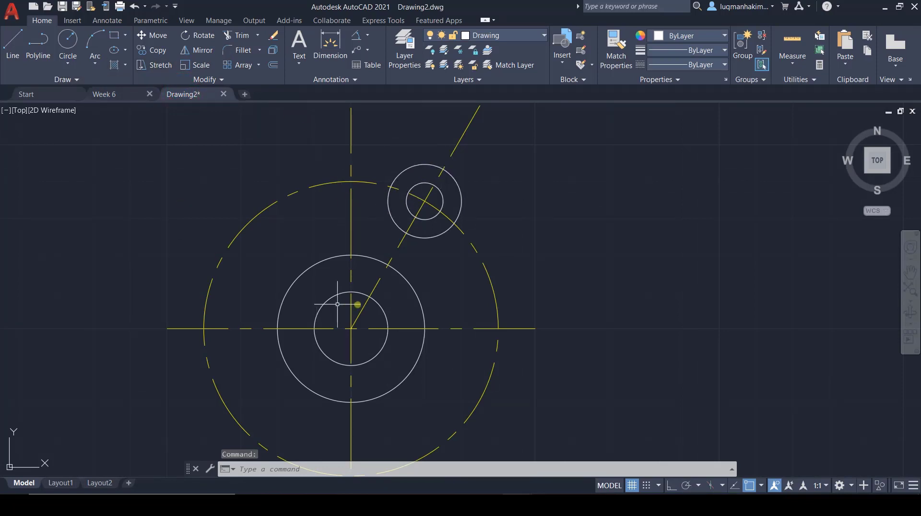
scroll(485, 345, down, 3)
click(68, 43)
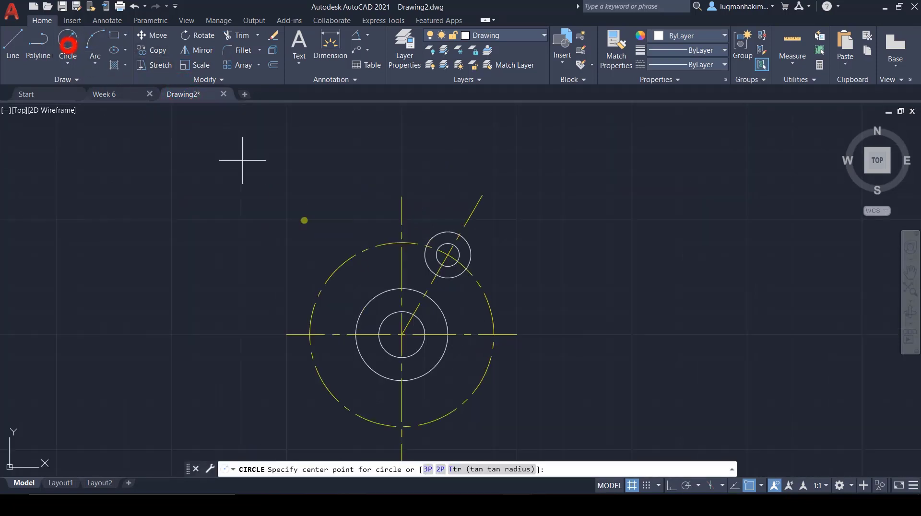
click(402, 334)
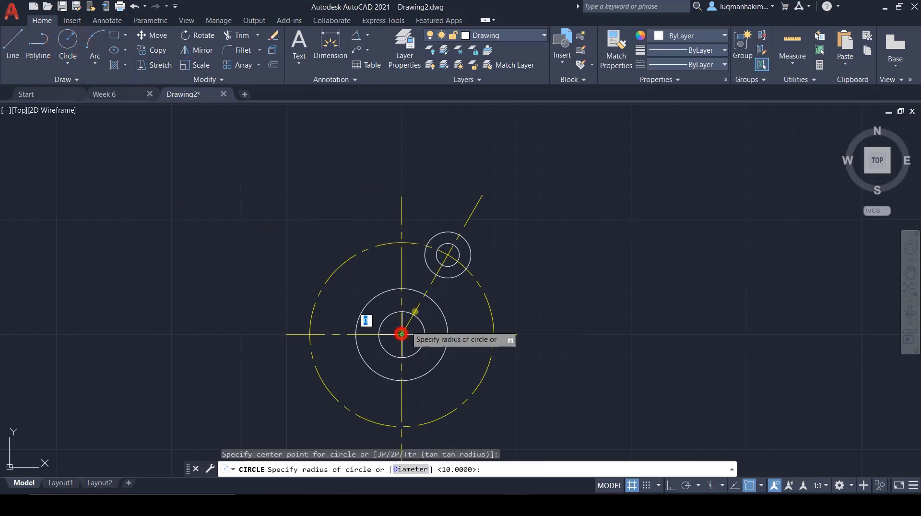
click(459, 235)
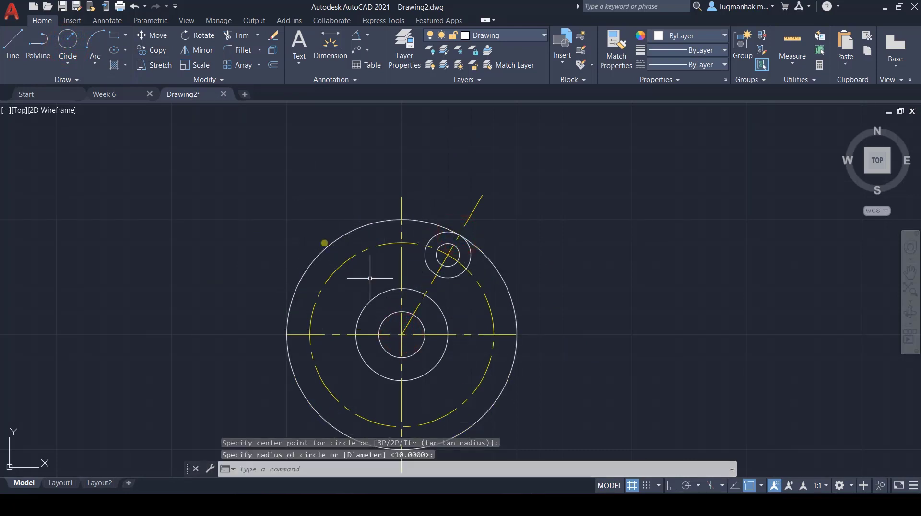
Step: Draw a circle of radius 30 from the main center to the radius 10 circle's inner crossing with the angled centerline
click(68, 40)
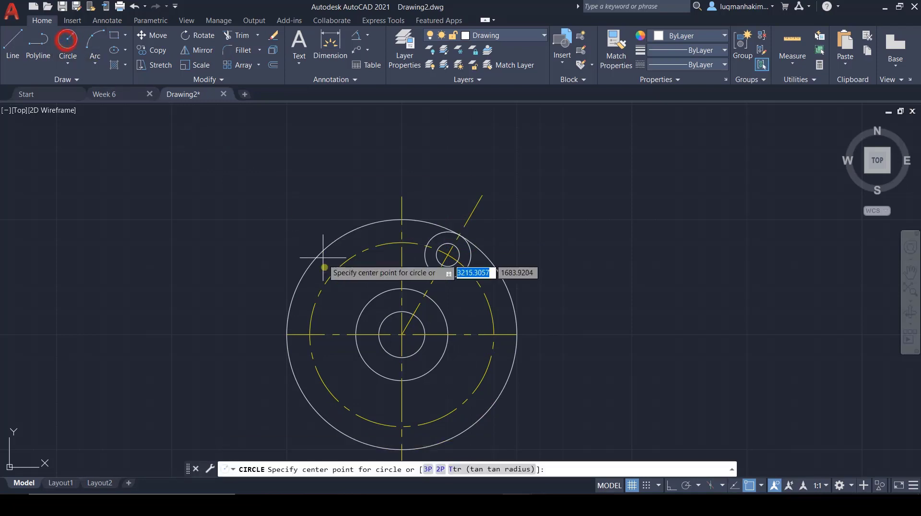
click(400, 334)
text(30)
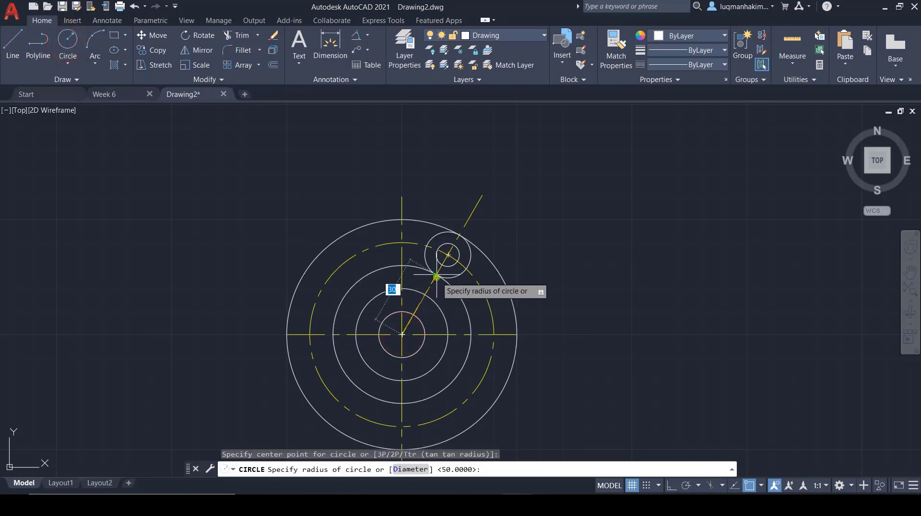
click(436, 277)
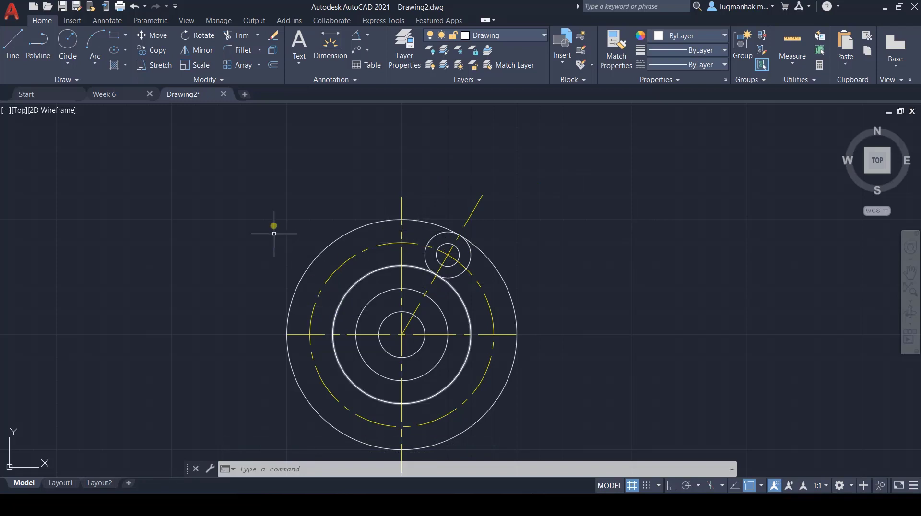
Step: Trim the radius 50 and radius 30 circles between the angled and horizontal centerlines, plus the radius 50 circle's upper-left quarter
click(238, 37)
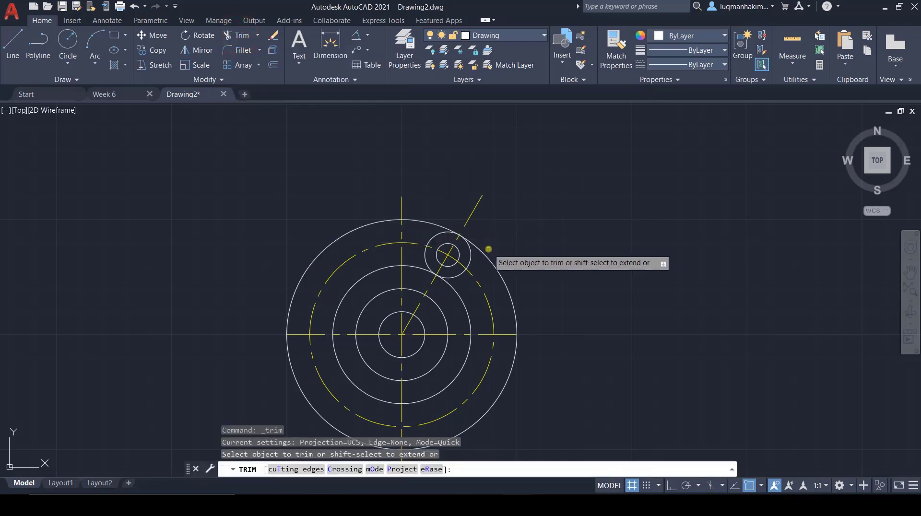
click(494, 267)
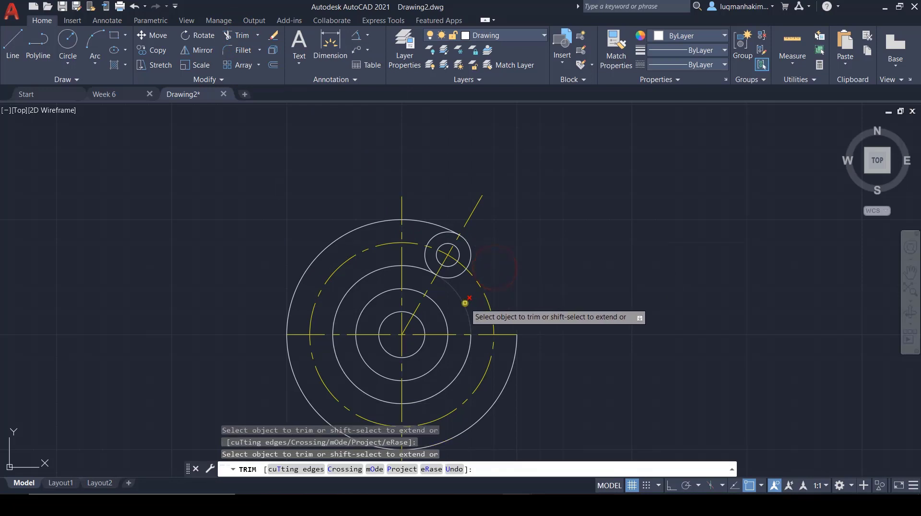
click(465, 304)
click(364, 228)
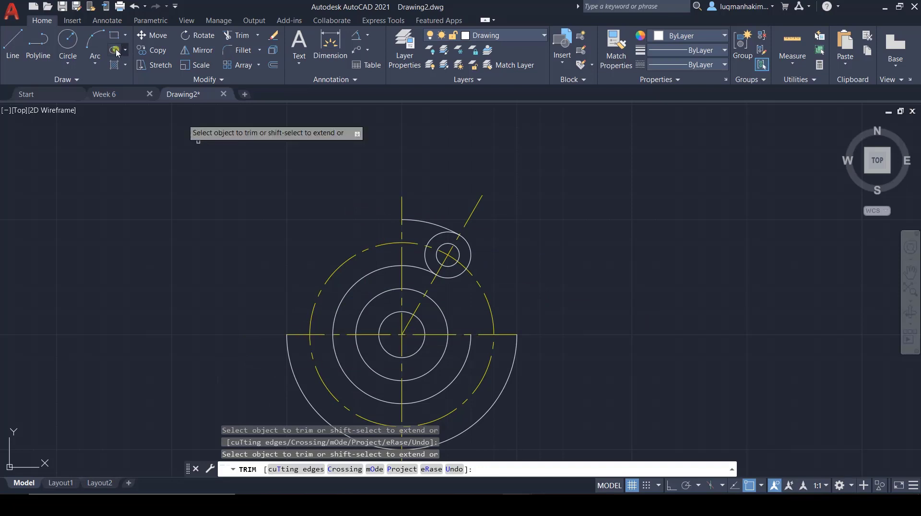
Step: Check the Week 6 reference, then in Drawing2 trim the rest of the radius 30 and radius 50 arcs lying left of the vertical centerline
click(105, 95)
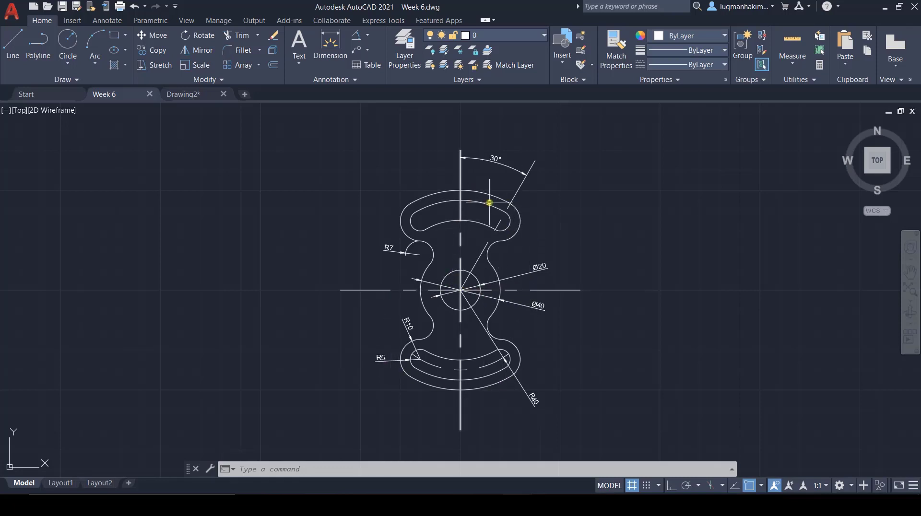
click(190, 95)
click(371, 272)
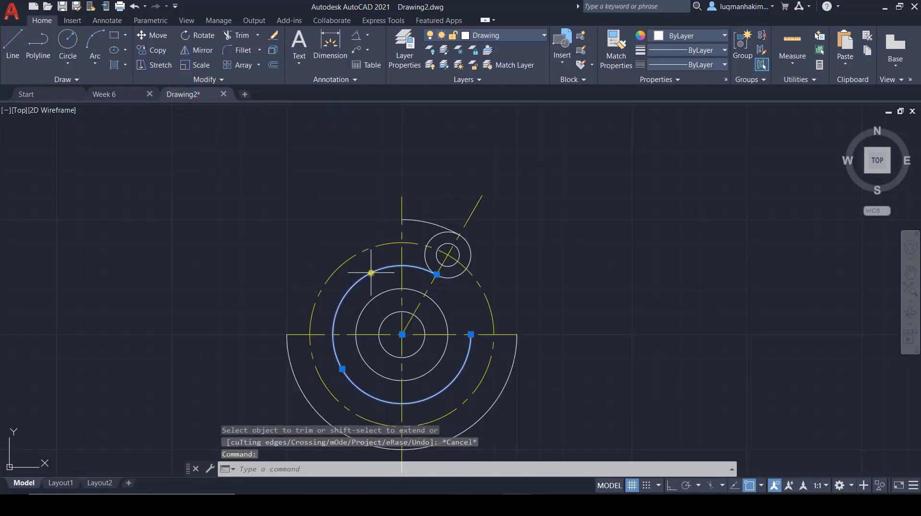
key(Escape)
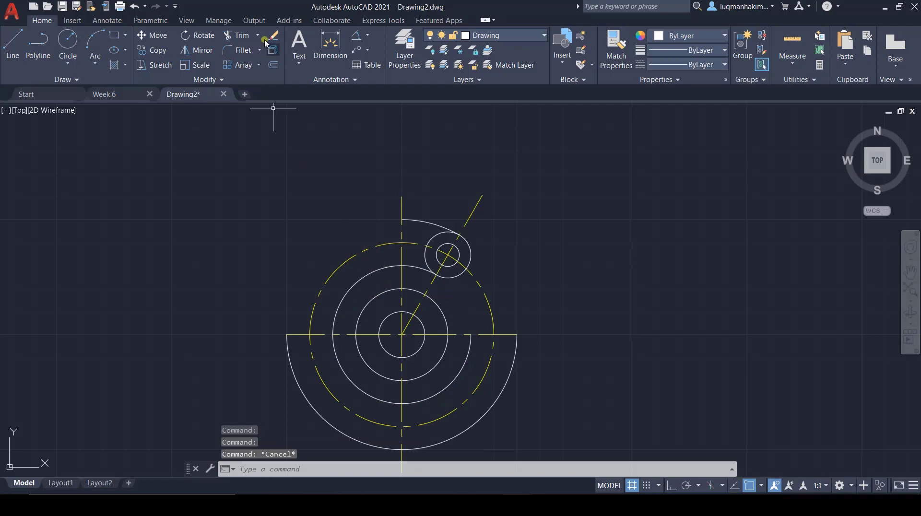
click(239, 35)
click(363, 277)
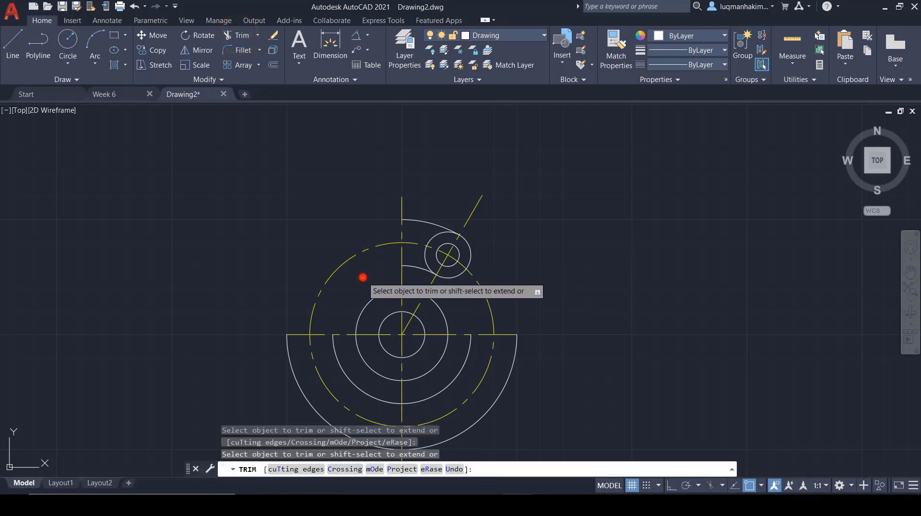
click(337, 366)
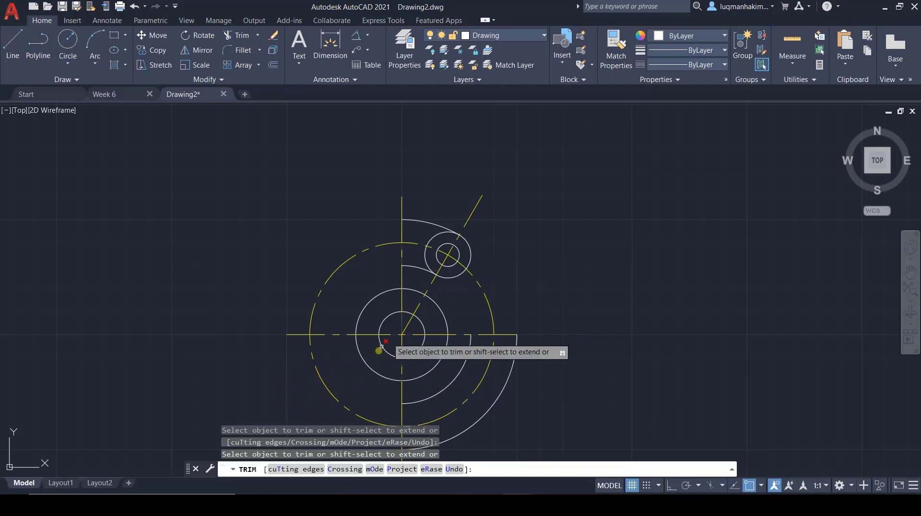
Step: Trim away the halves of the radius 20 and radius 10 center circles lying left of the vertical centerline
click(368, 371)
click(366, 308)
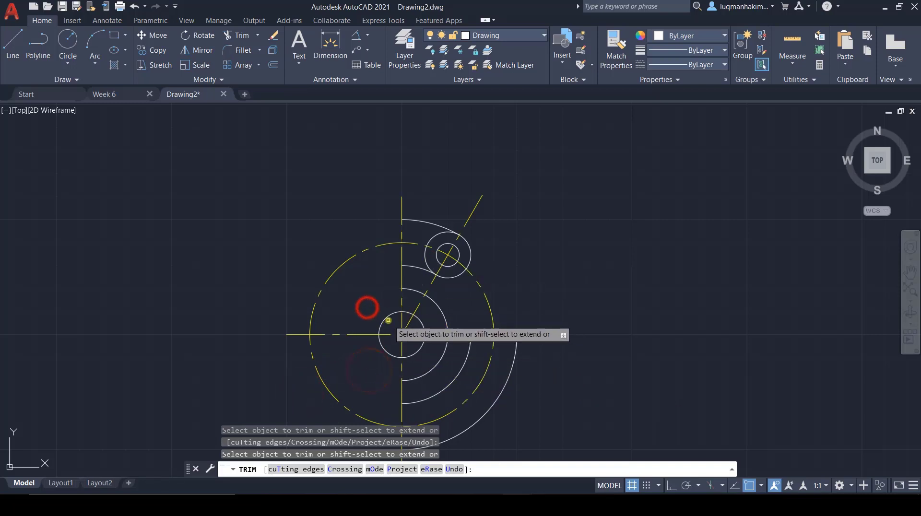
click(385, 320)
click(387, 351)
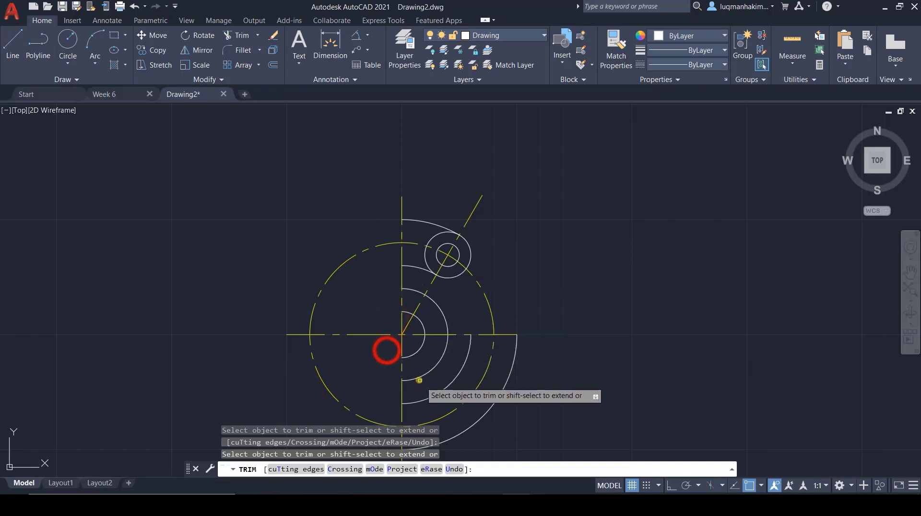
Step: Trim the remaining lower-right quarters of the radius 30, 20, 10 and 50 arcs below the horizontal centerline
click(456, 380)
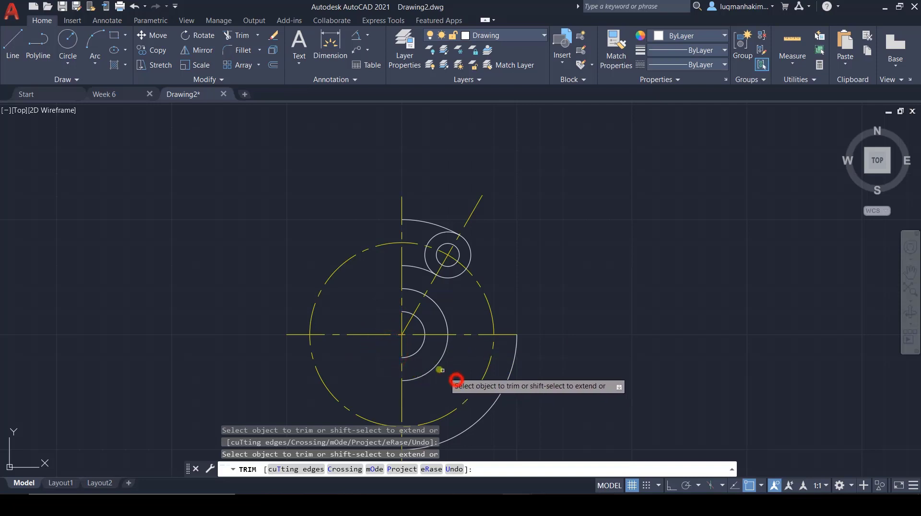
click(438, 369)
click(415, 351)
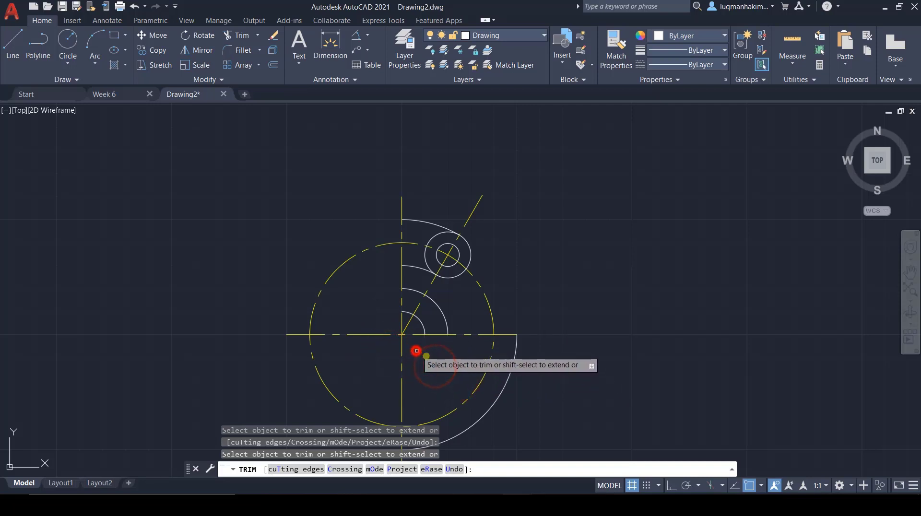
click(509, 375)
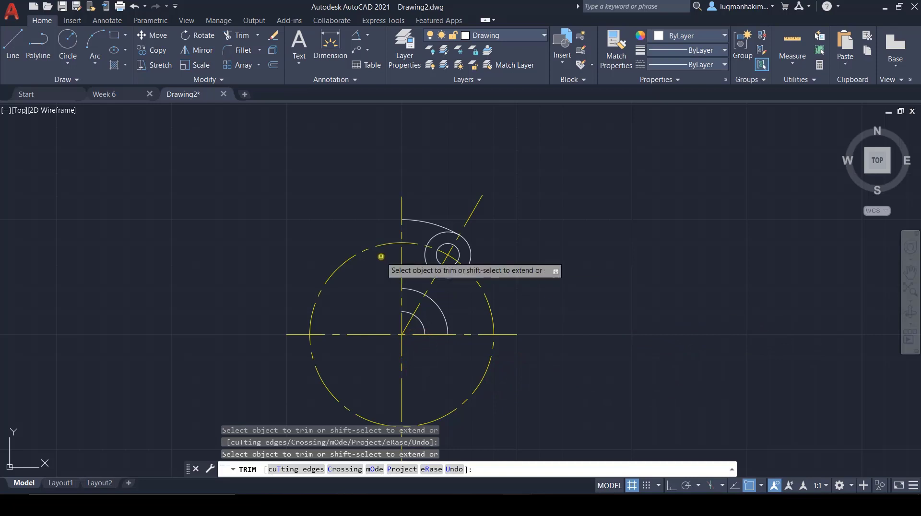
key(Escape)
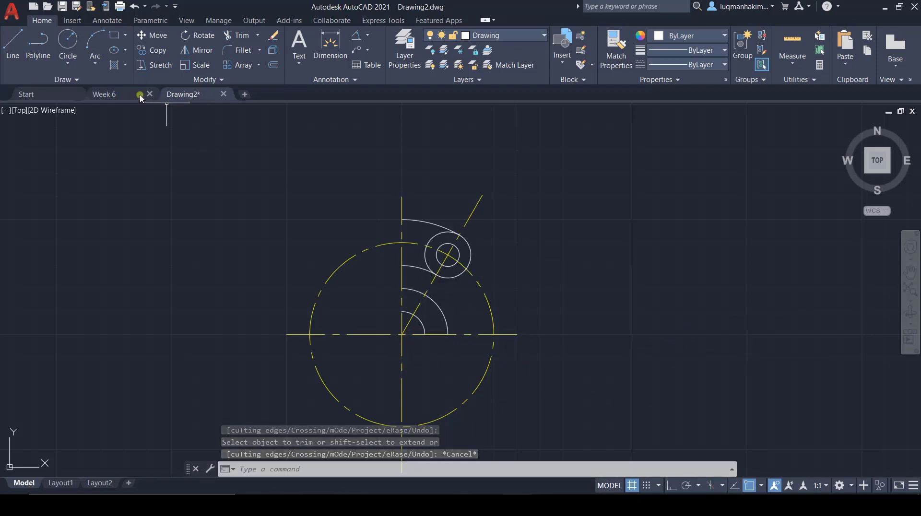
Step: Check the R7 arc in Week 6, then in Drawing2 draw a Tan, Tan, Radius circle of radius 7 touching the radius 10 circle and radius 20 arc
click(102, 94)
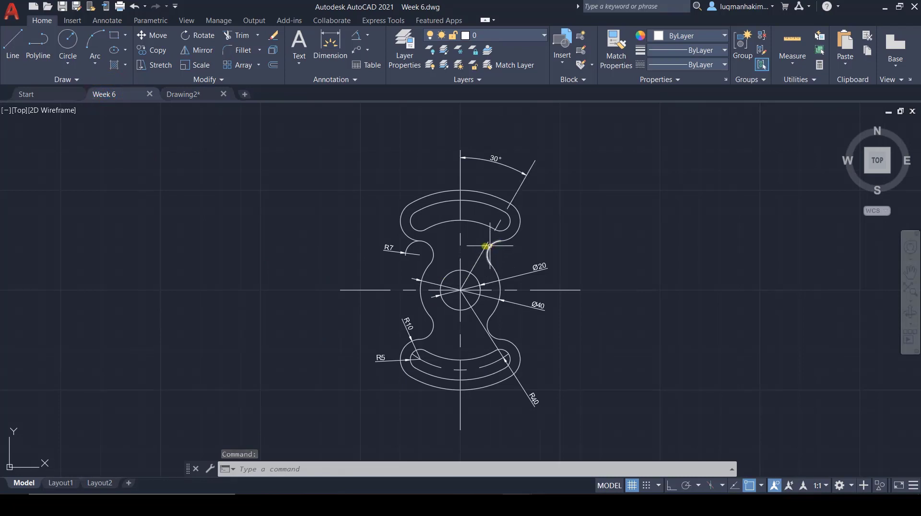
click(183, 94)
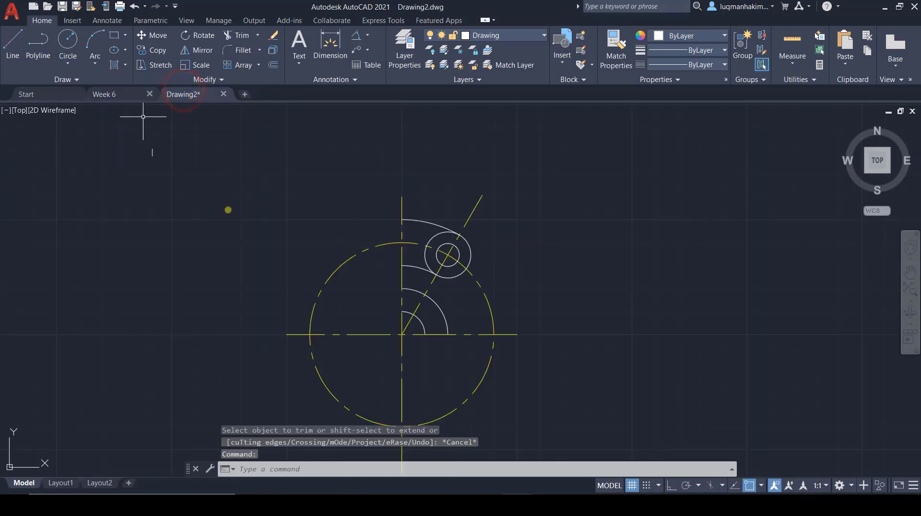
scroll(412, 316, up, 2)
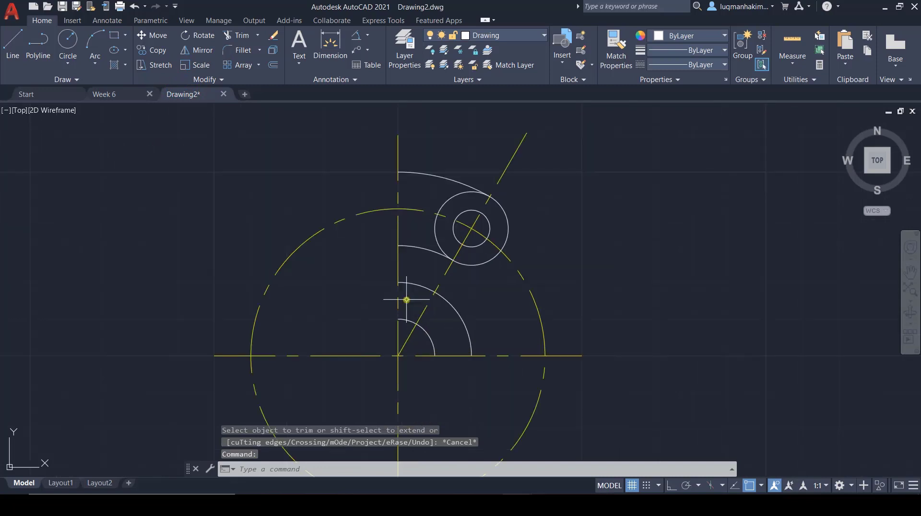
click(69, 62)
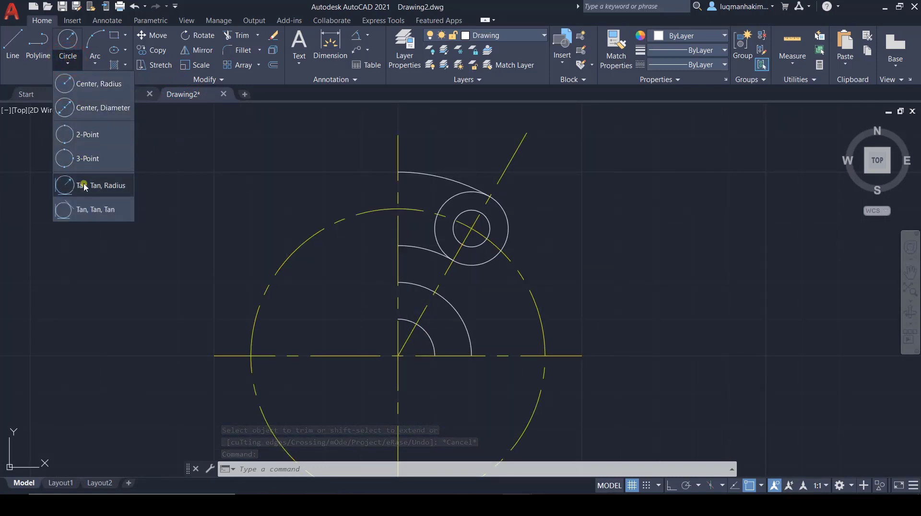
click(136, 94)
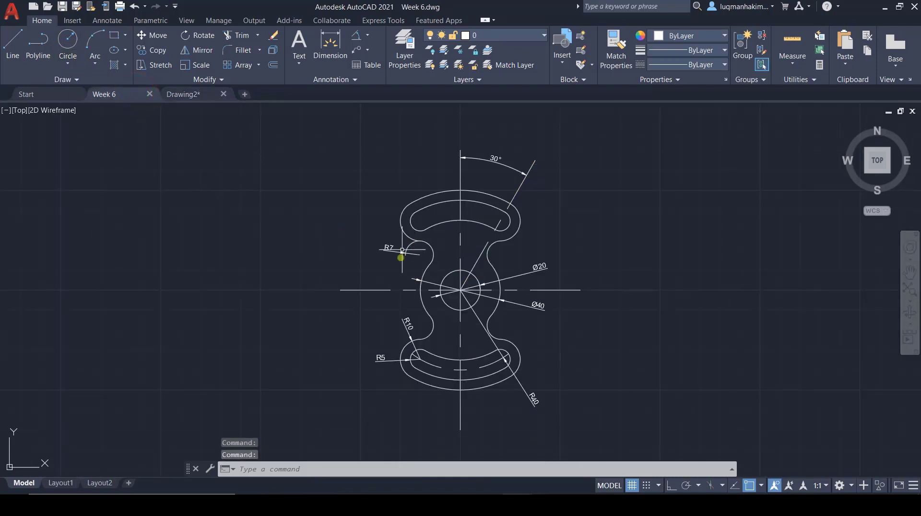
click(197, 98)
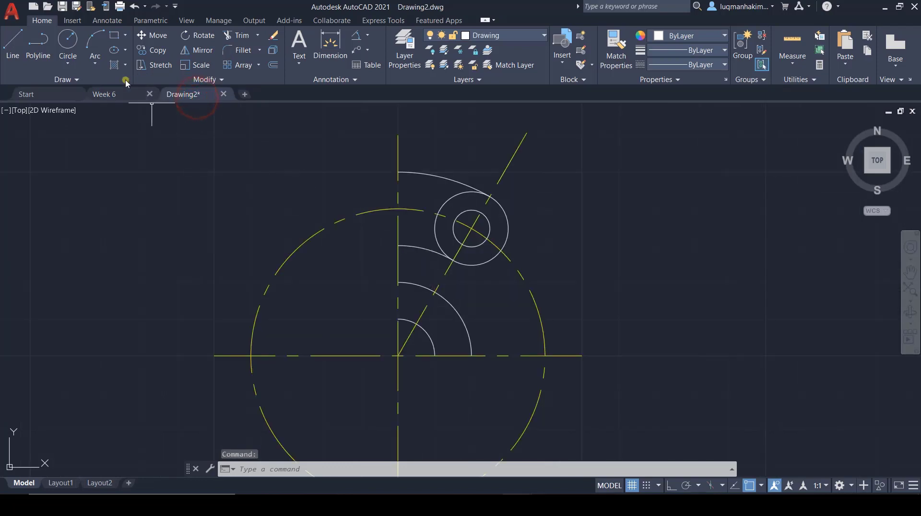
click(77, 62)
click(86, 185)
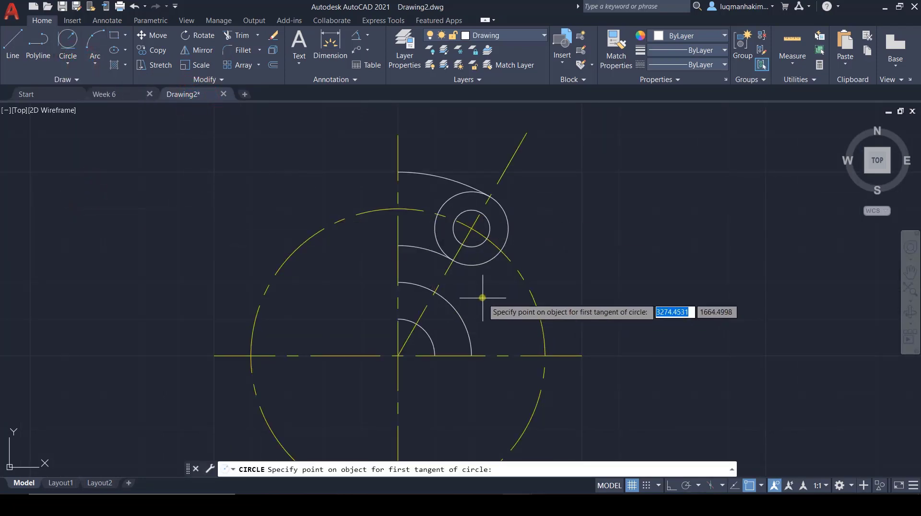
click(467, 264)
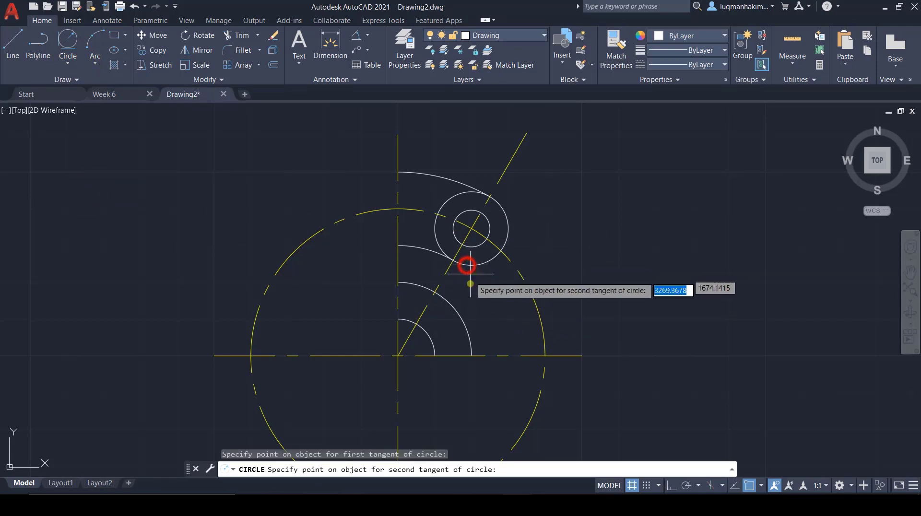
click(452, 307)
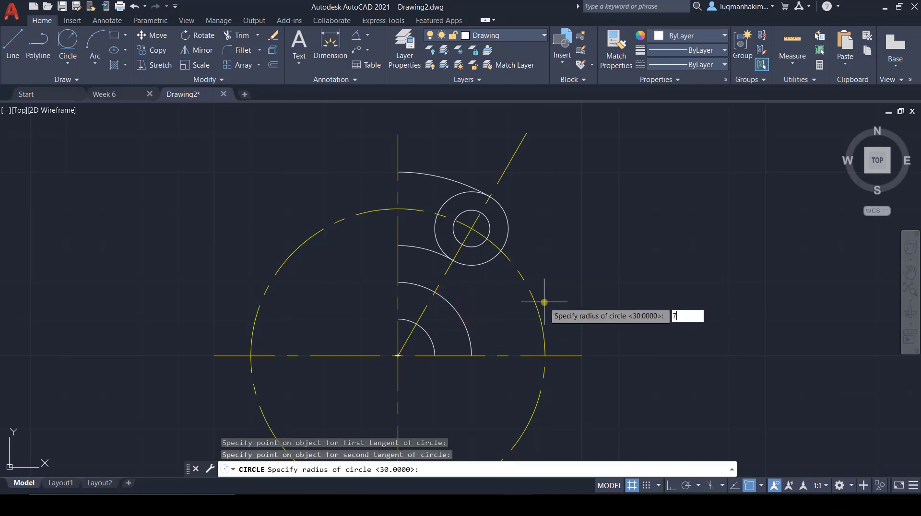
key(Return)
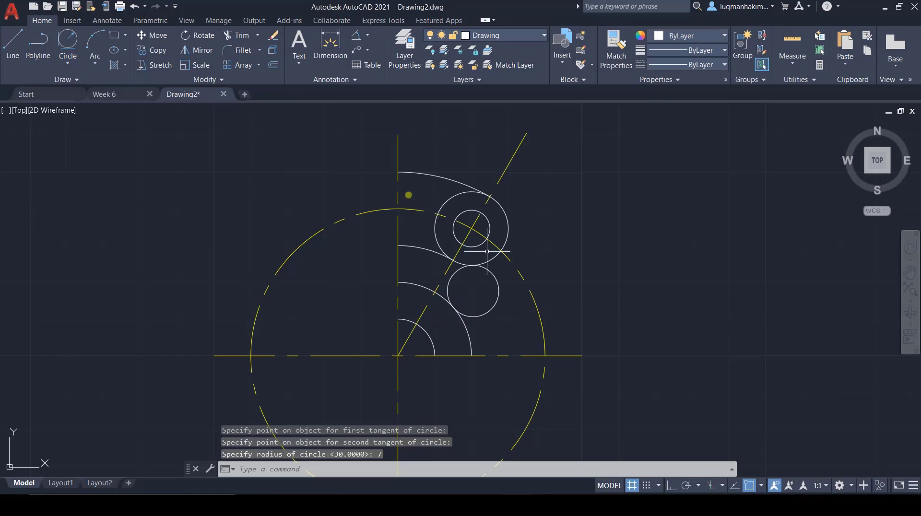
Step: Trim the radius 7 circle to its concave arc, and remove the radius 30 arc and the radius 10 circle's inner left portion
click(255, 36)
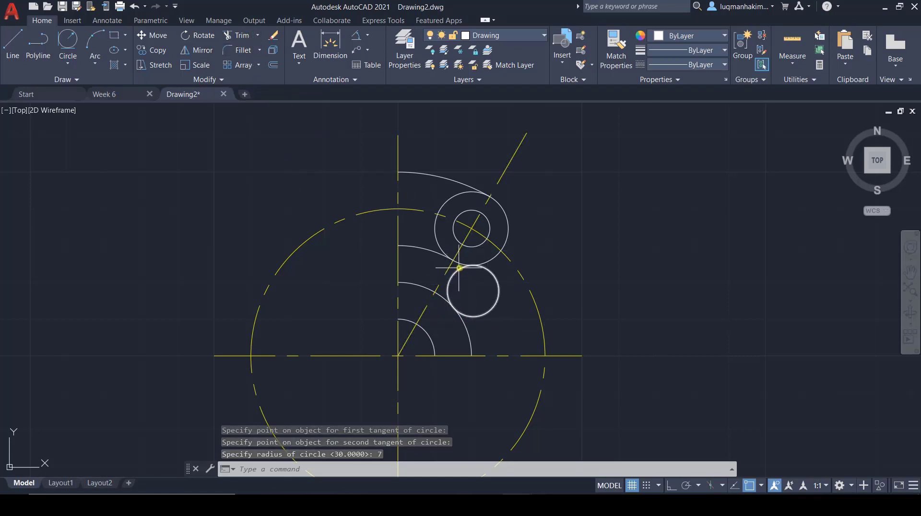
click(237, 35)
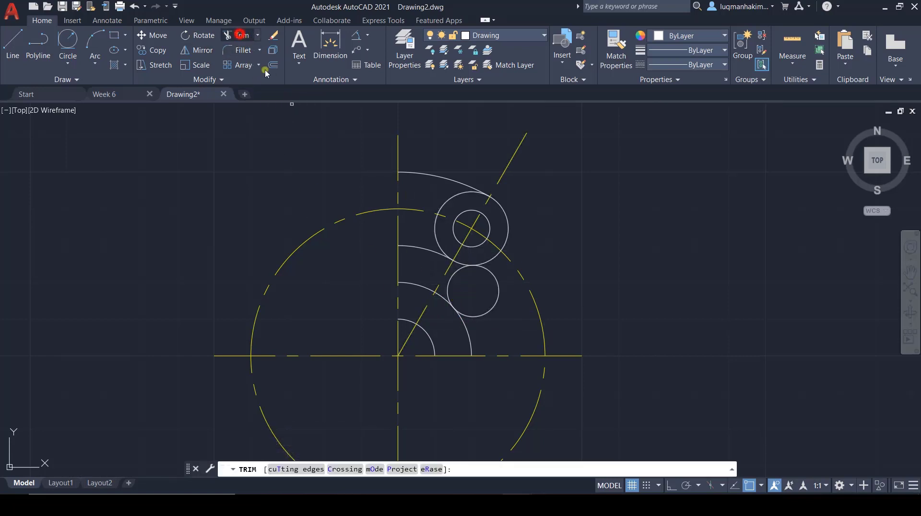
click(498, 300)
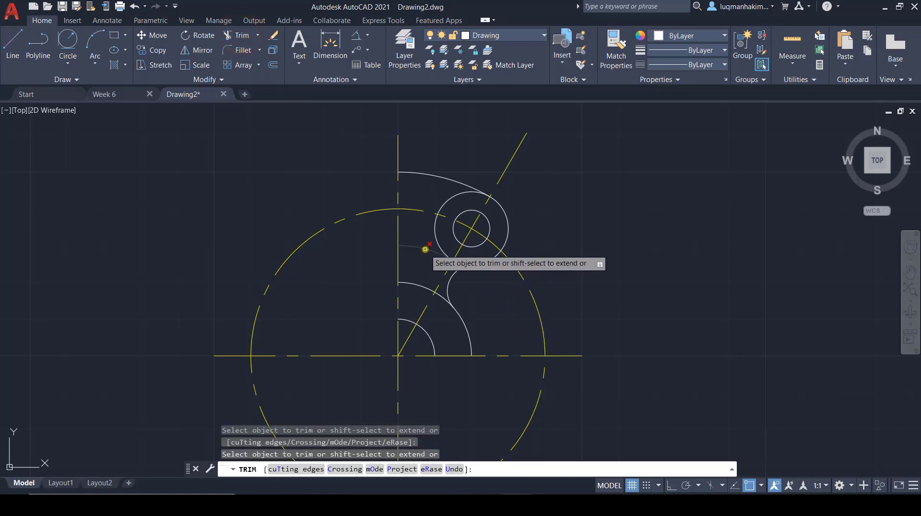
click(426, 249)
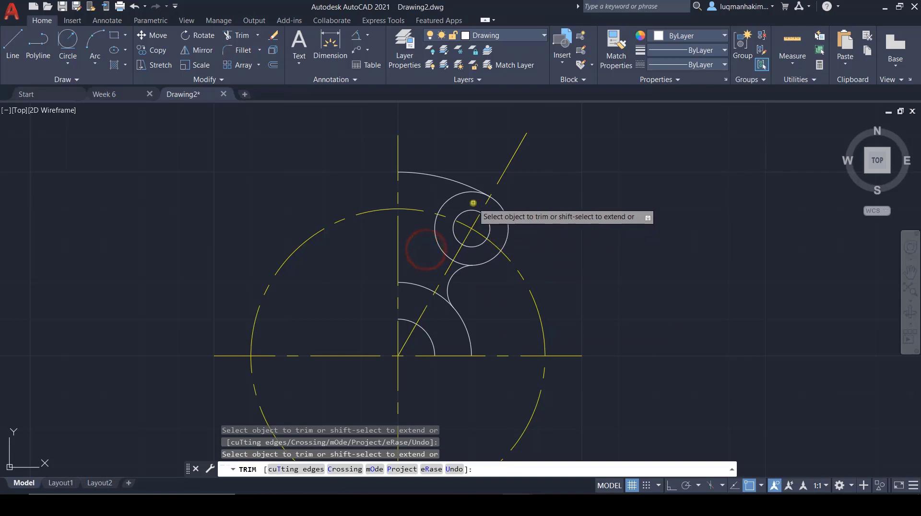
click(435, 240)
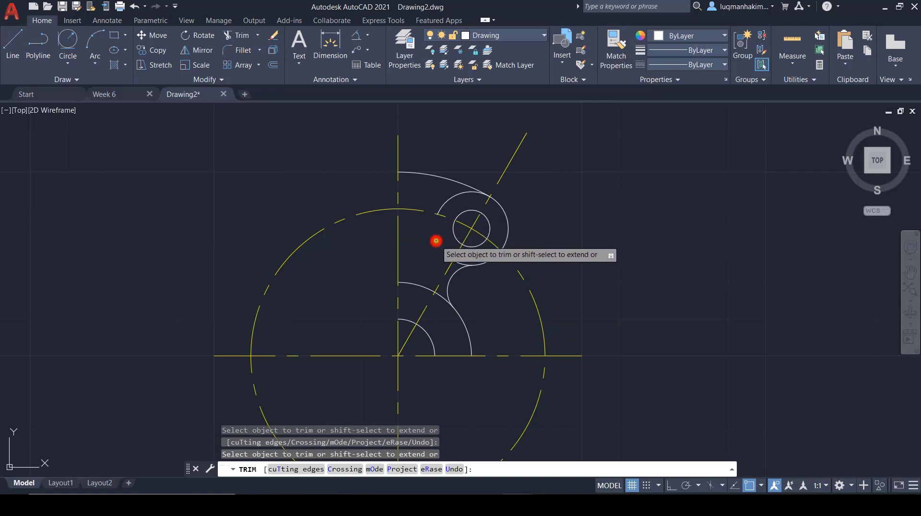
click(453, 195)
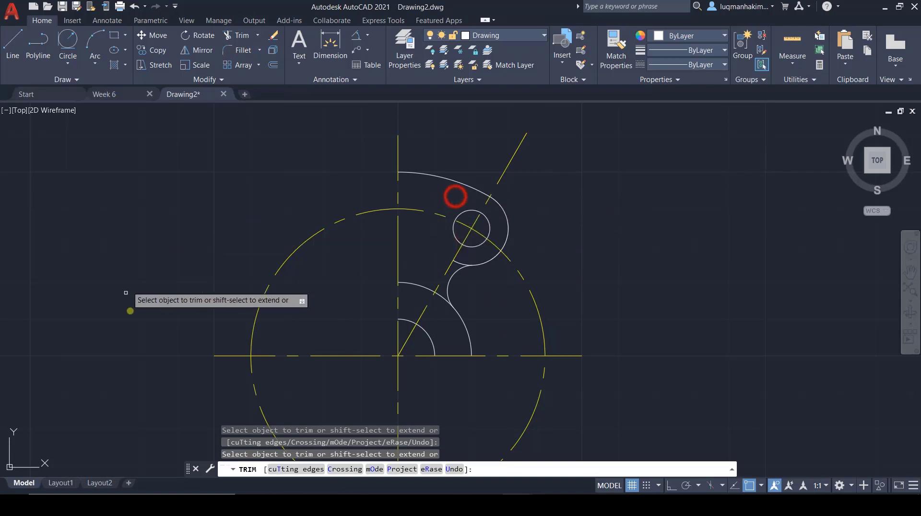
key(Escape)
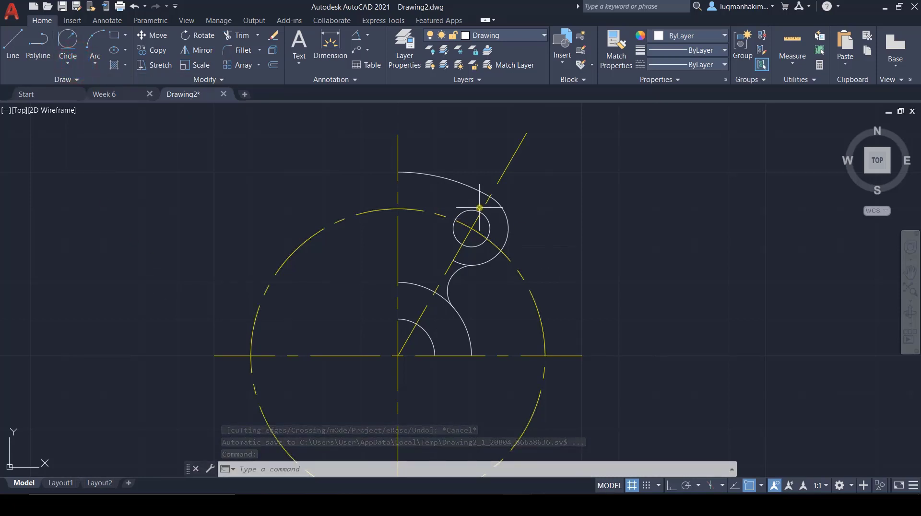
Step: Check the slot in Week 6, then in Drawing2 draw two circles from the main center, touching the radius 5 circle's outer and inner sides
click(131, 94)
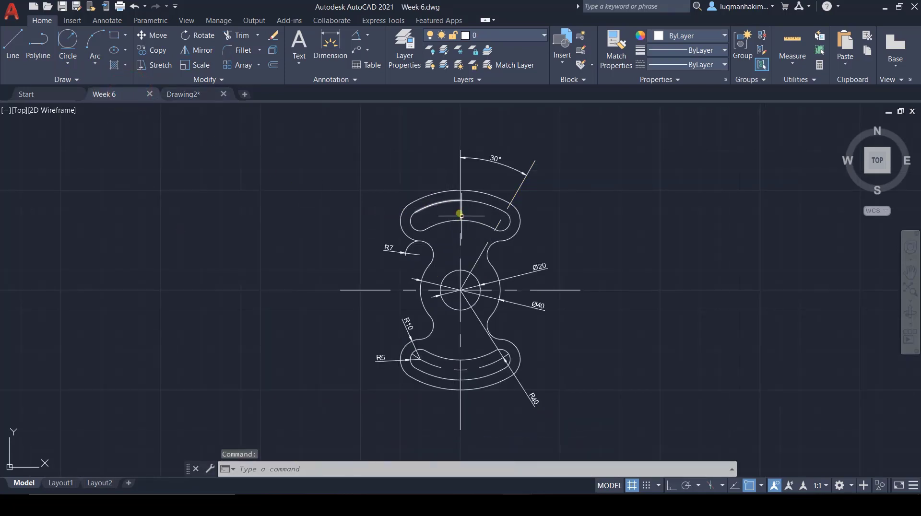
click(185, 95)
click(63, 59)
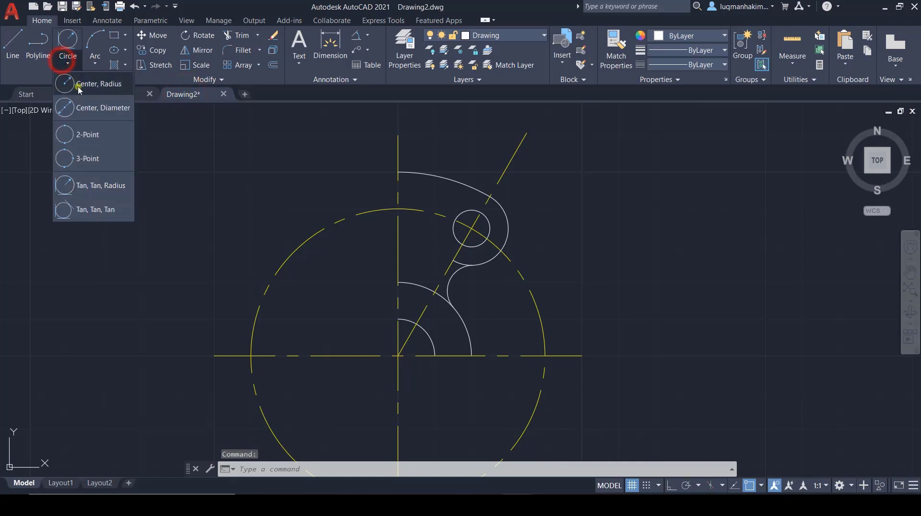
click(80, 86)
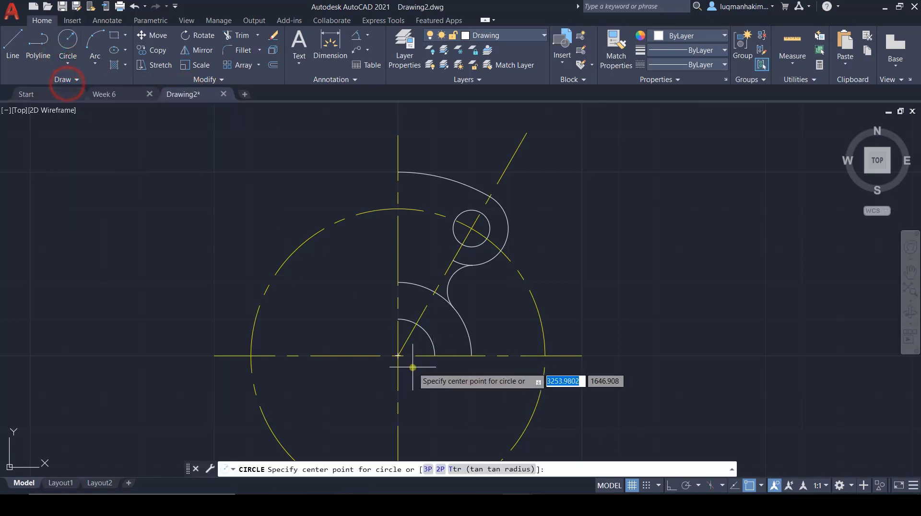
click(396, 354)
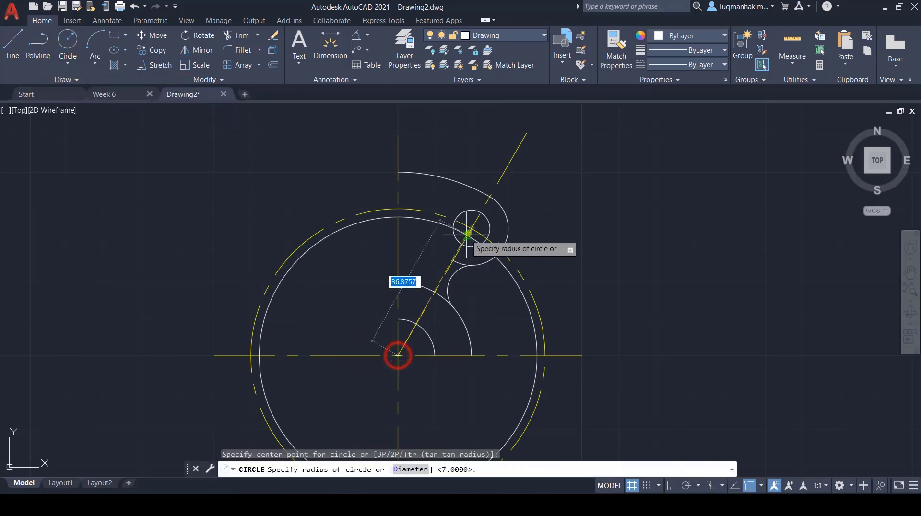
click(480, 211)
key(Return)
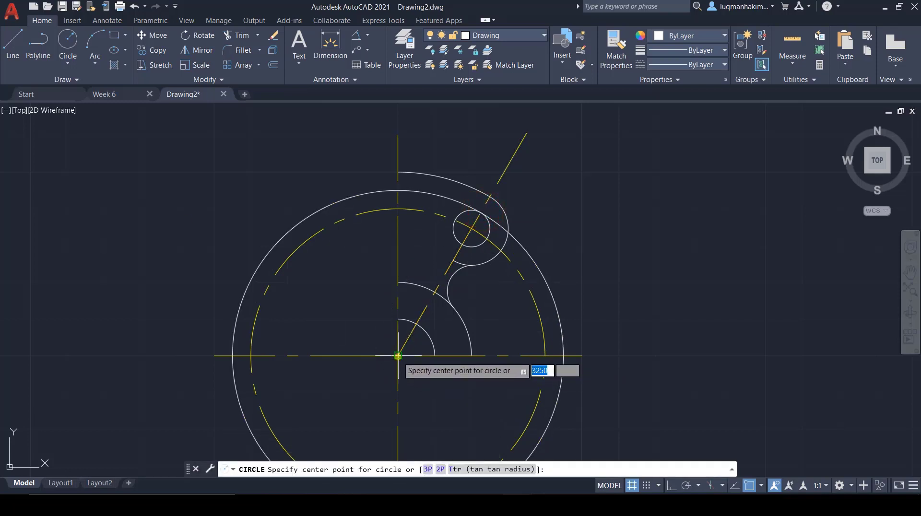
click(398, 355)
click(463, 243)
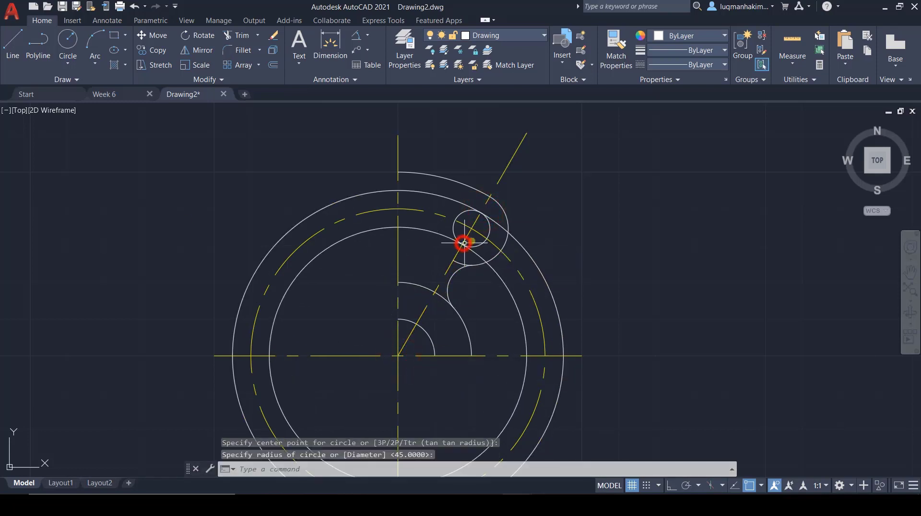
Step: Trim the radius 5 circle to the slot's rounded end and cut both large slot circles between that end and the horizontal centerline
scroll(602, 296, down, 2)
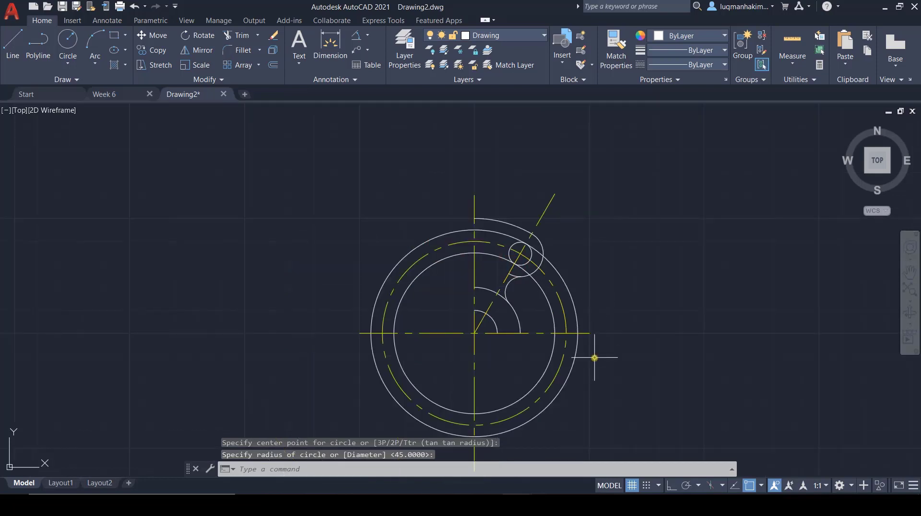
click(231, 35)
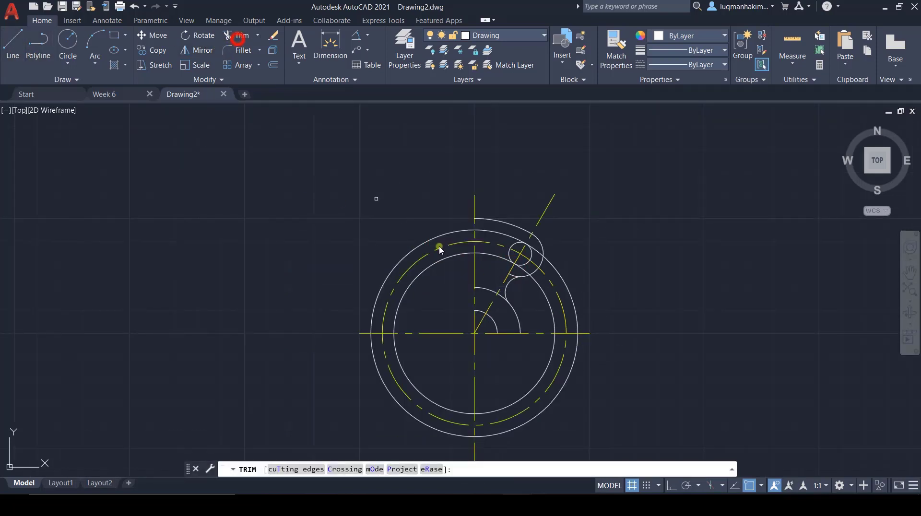
click(512, 273)
click(509, 247)
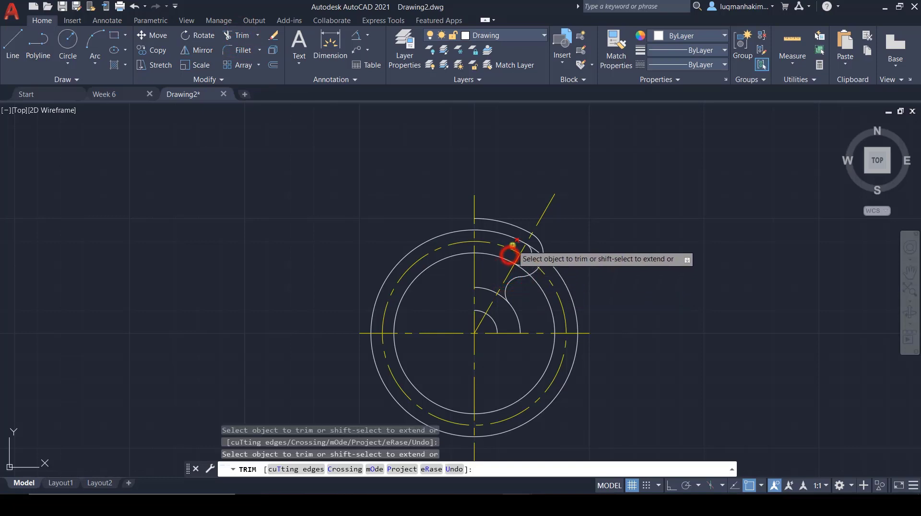
click(538, 252)
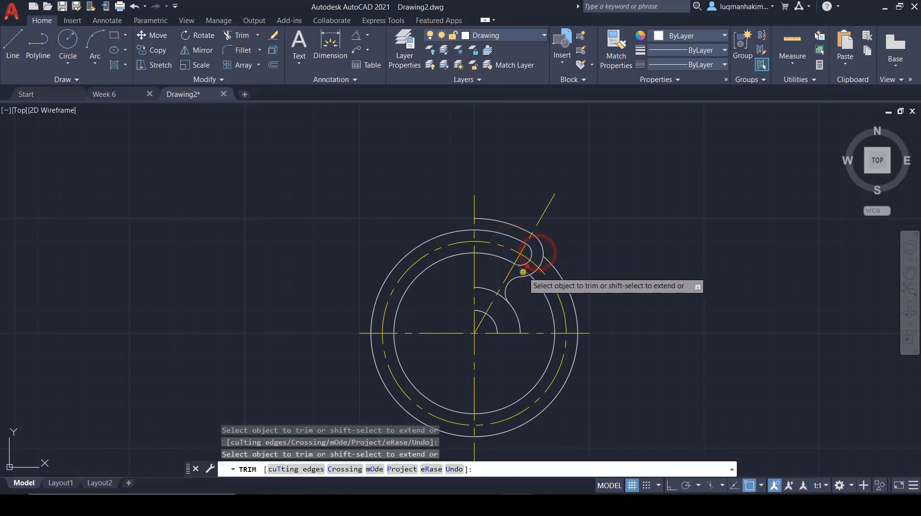
click(561, 281)
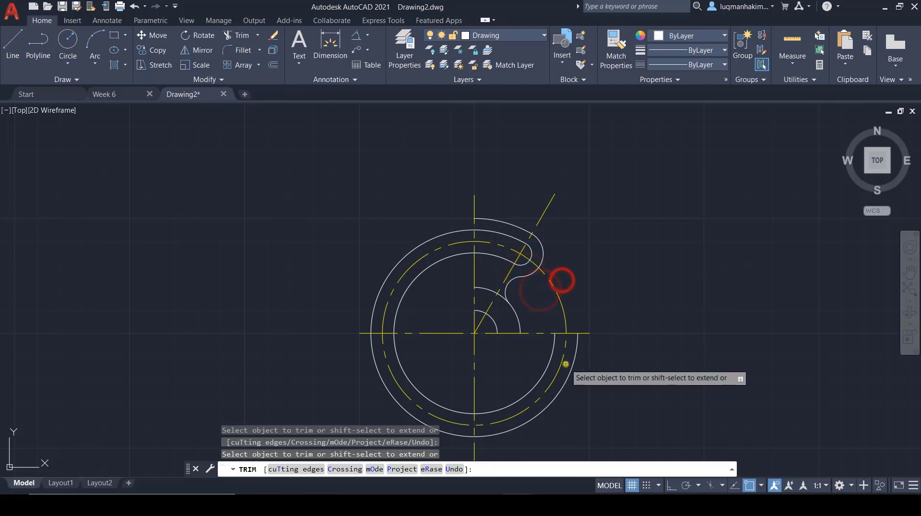
Step: Trim the remaining portions of both large slot circles below the horizontal centerline and left of the vertical centerline
click(551, 364)
click(434, 403)
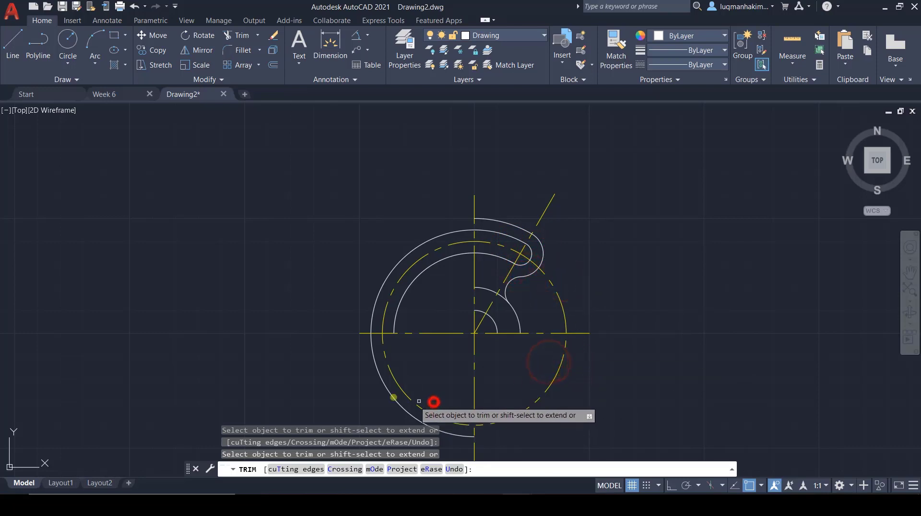
click(381, 384)
click(378, 289)
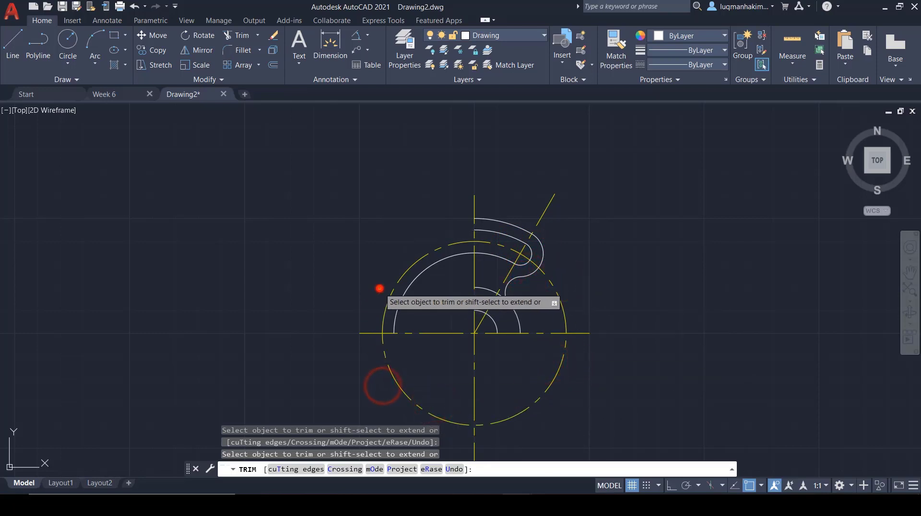
click(408, 294)
right_click(407, 293)
key(Escape)
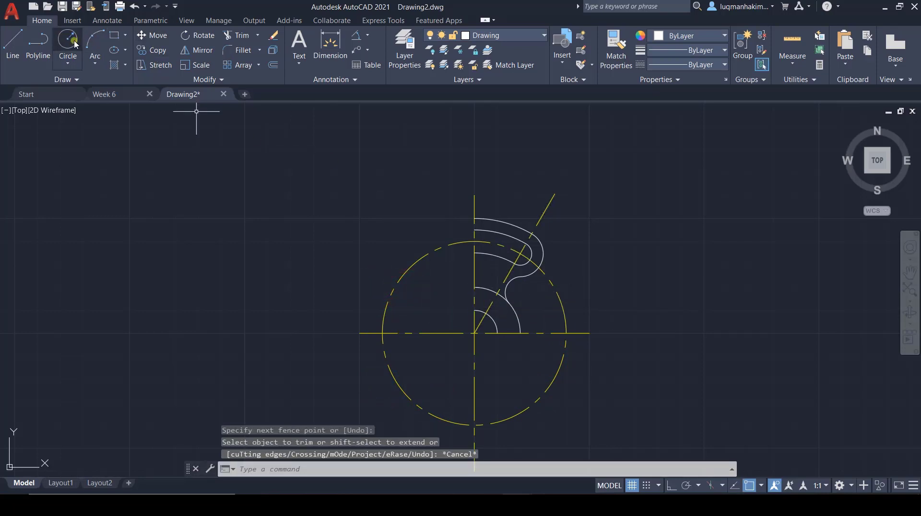
Step: Trim the upper part of the radius 20 arc between the vertical centerline and the radius 7 arc
click(231, 35)
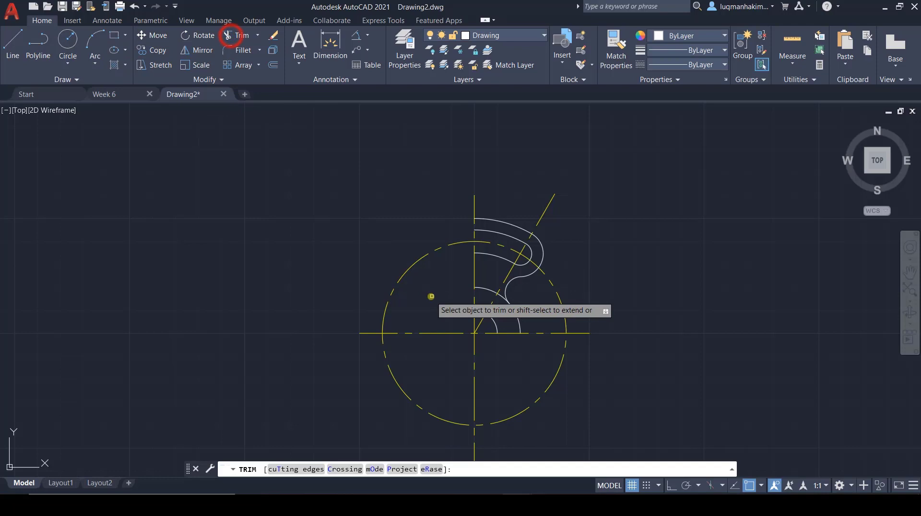
click(478, 292)
click(501, 297)
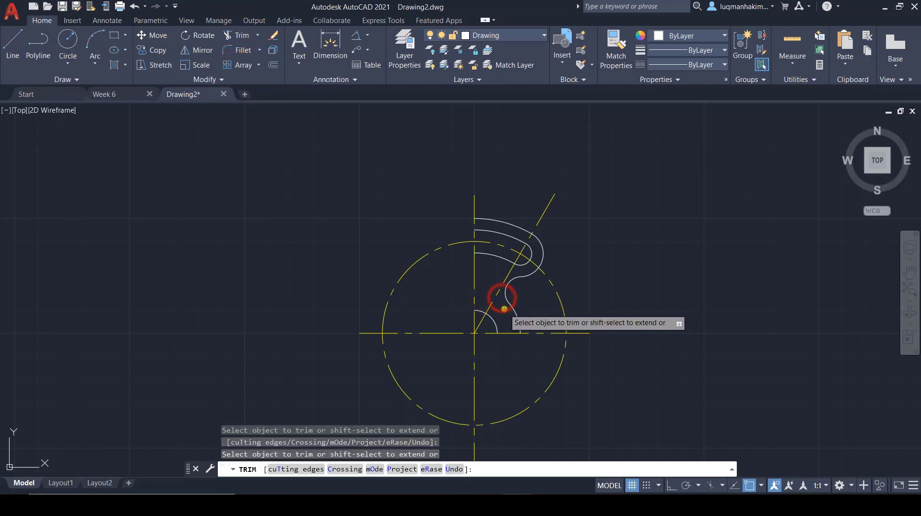
scroll(504, 308, up, 2)
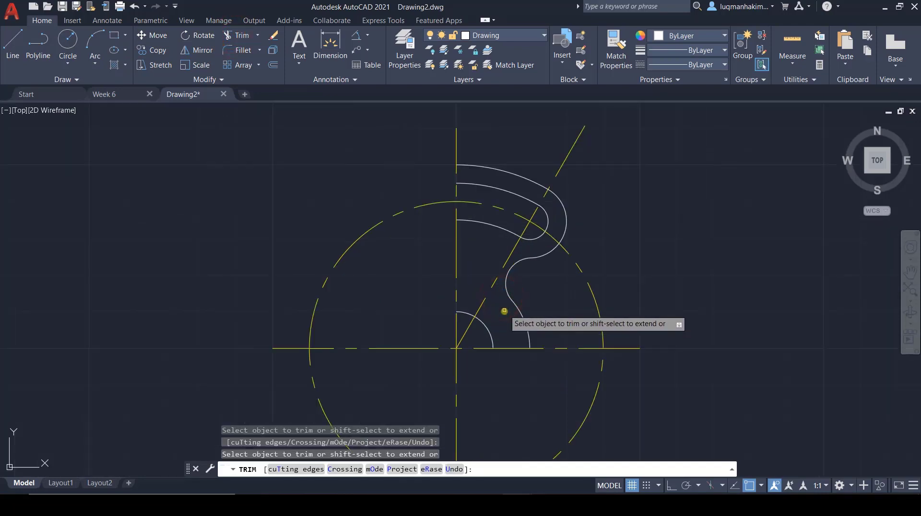
key(Escape)
Step: Check the part in Week 6, then in Drawing2 mirror the eight quarter-profile arcs about the vertical centerline, keeping the source objects
click(119, 95)
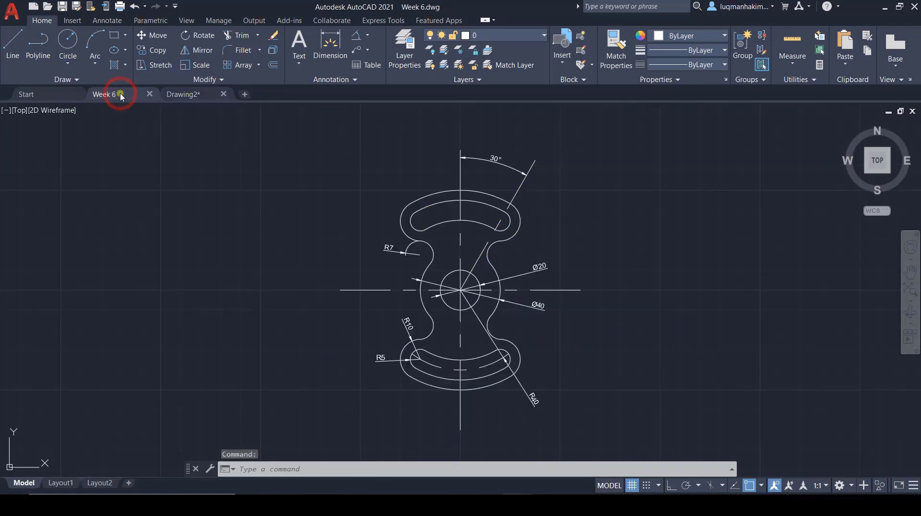
click(175, 95)
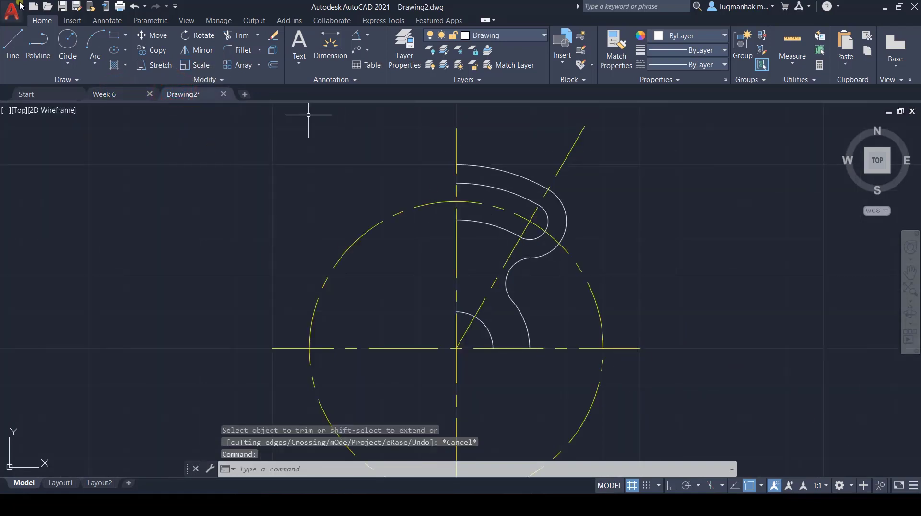
click(202, 50)
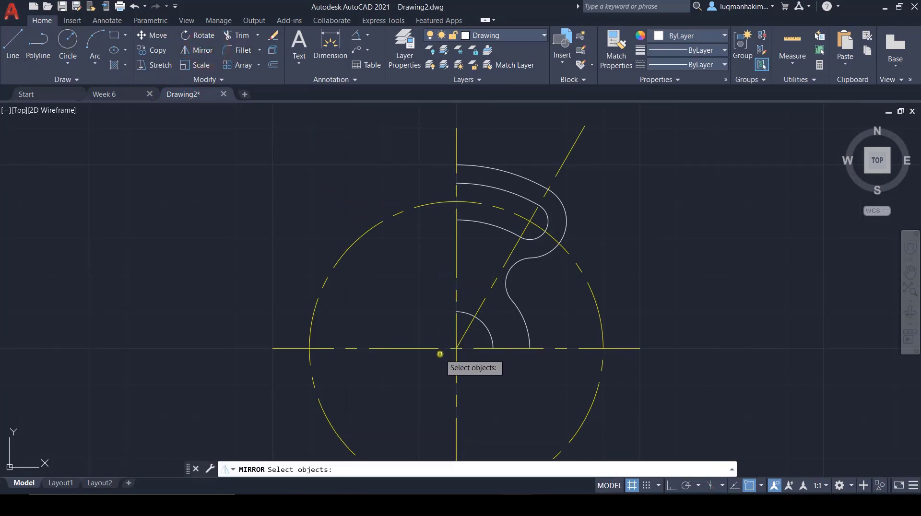
click(489, 328)
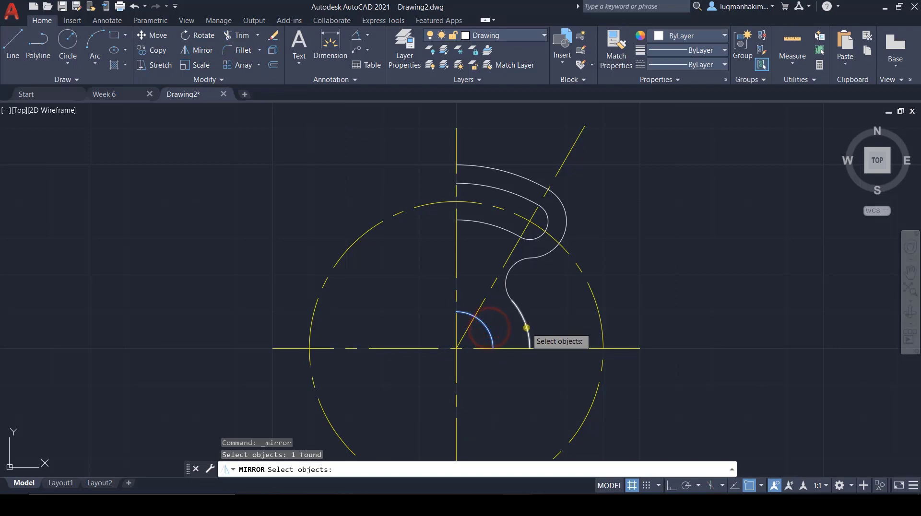
click(527, 328)
click(507, 278)
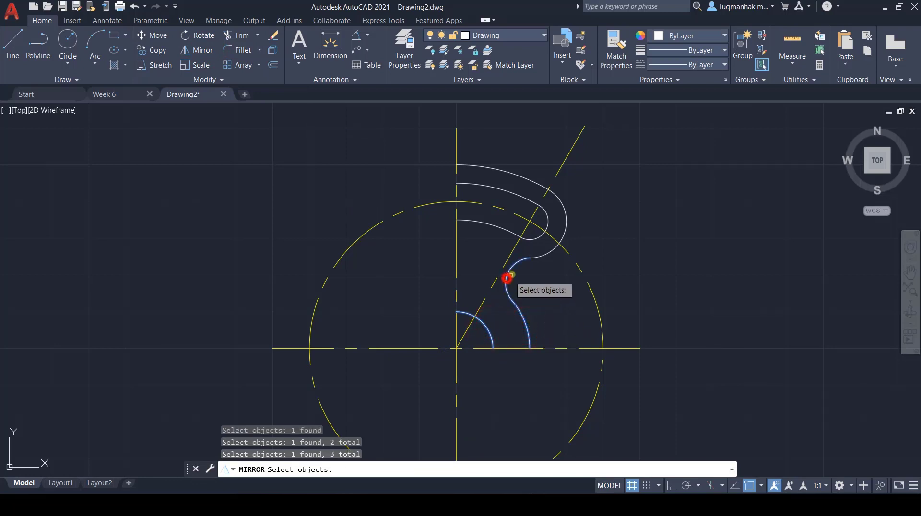
click(546, 258)
click(546, 254)
click(529, 238)
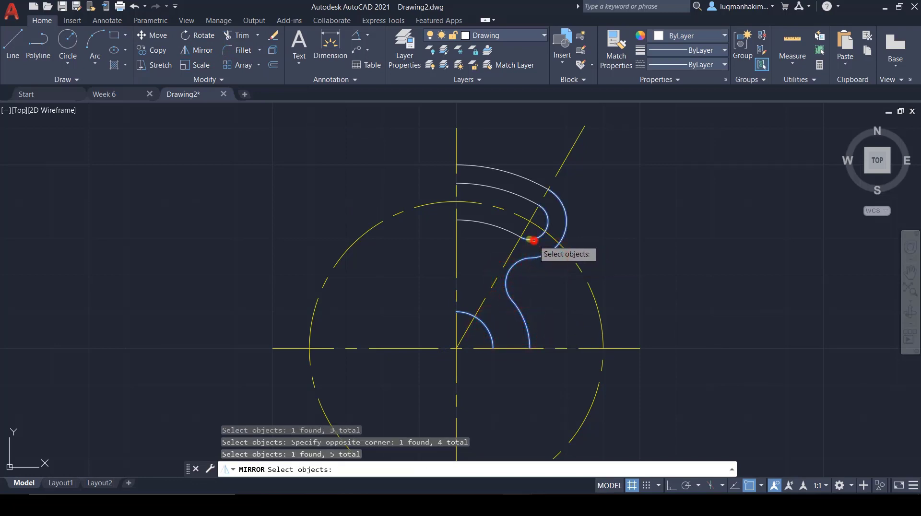
click(504, 230)
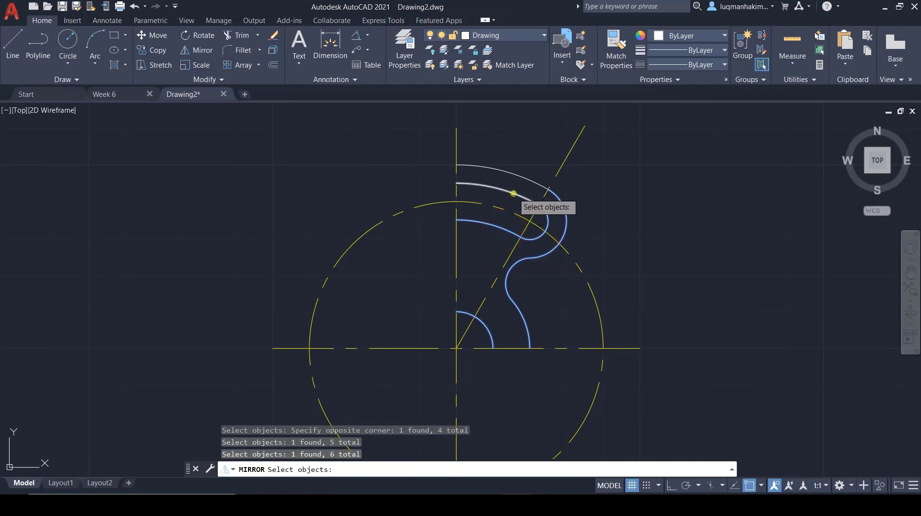
click(513, 193)
click(520, 176)
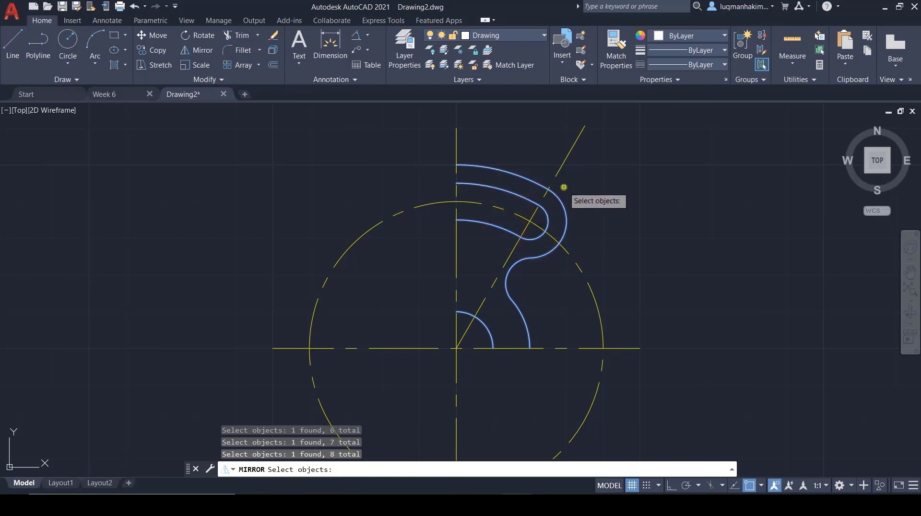
key(Return)
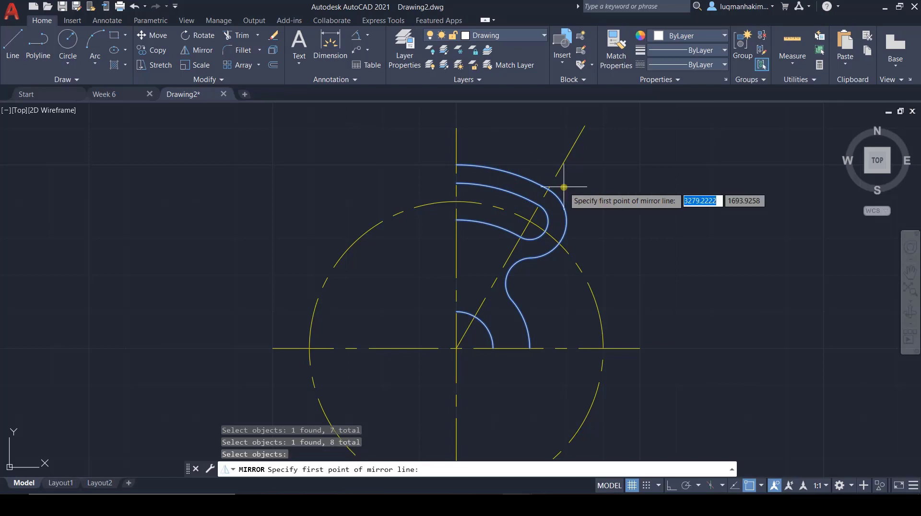
click(456, 129)
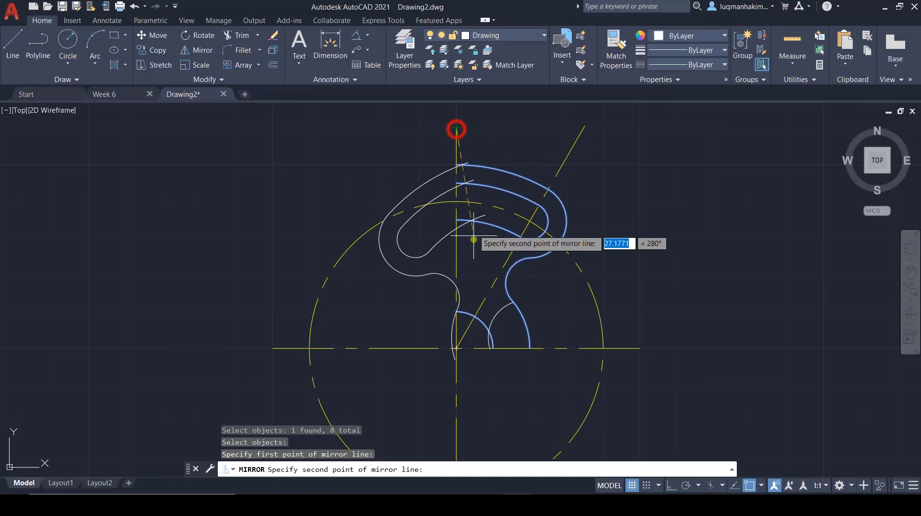
click(455, 349)
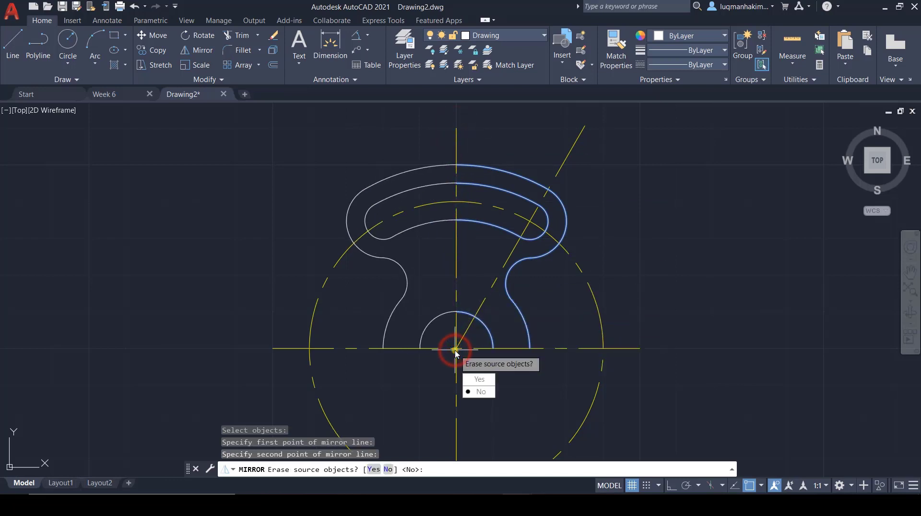
click(481, 392)
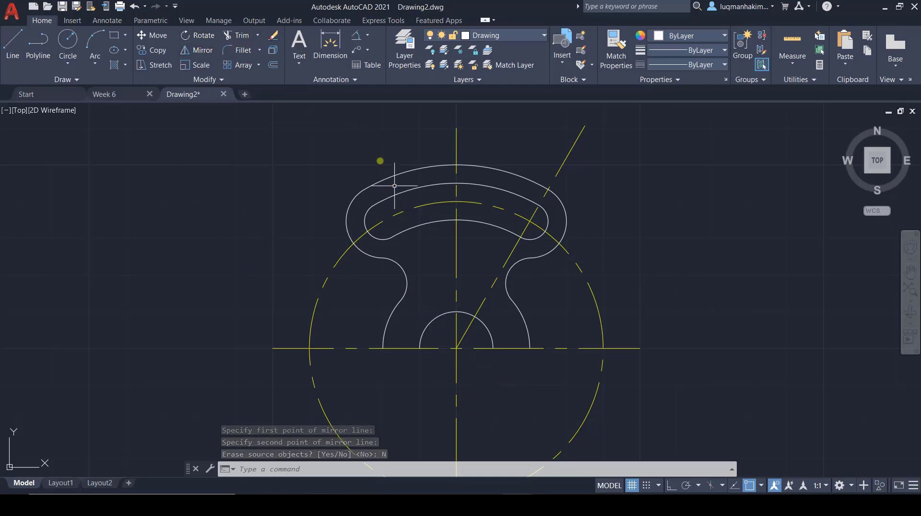
Step: Mirror the whole upper half, including both slot outlines and the half center circle, about the horizontal centerline, keeping the source objects
click(201, 50)
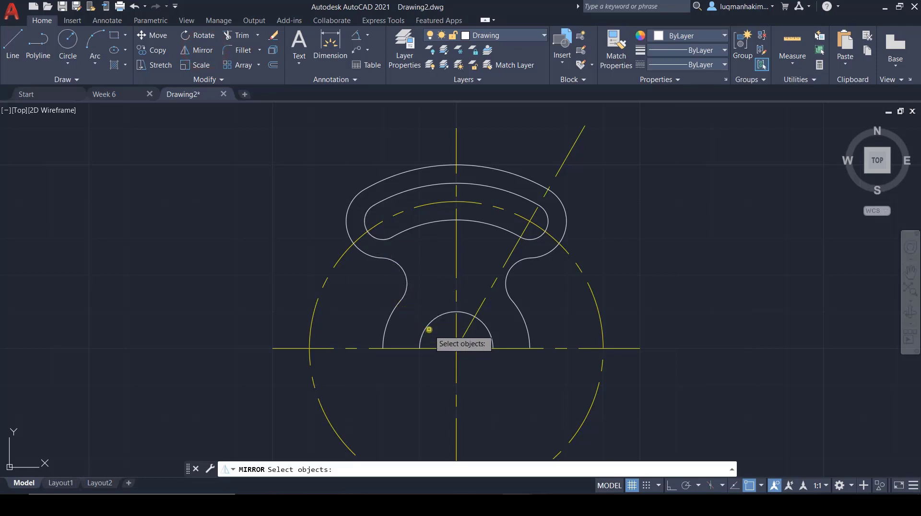
click(395, 308)
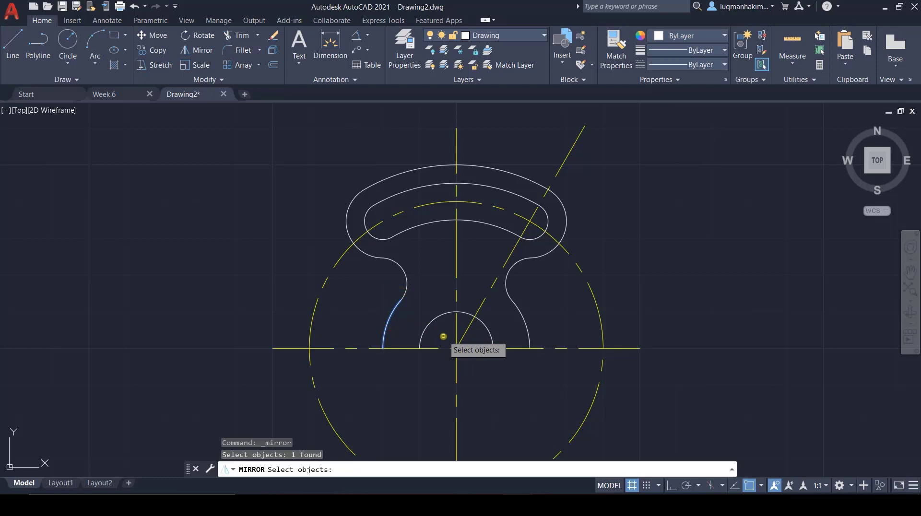
drag(443, 336, 426, 336)
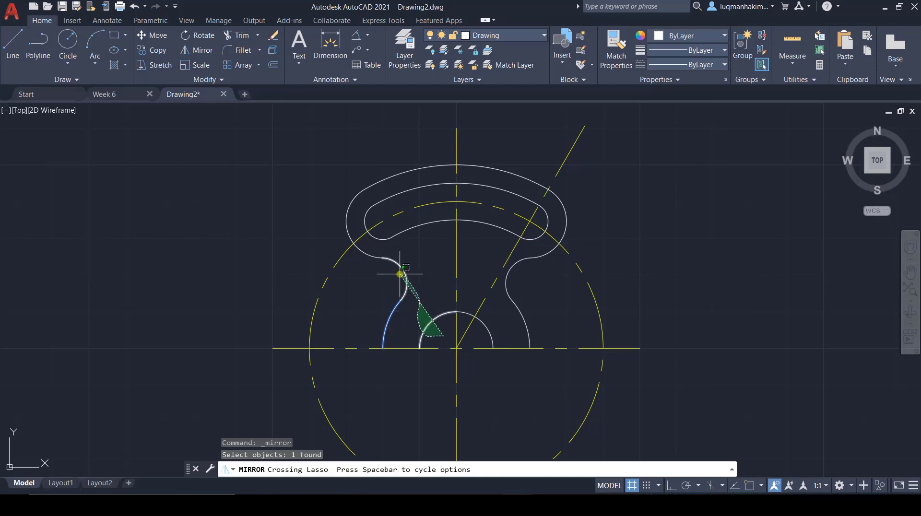
mouse_move(399, 274)
mouse_down()
mouse_move(358, 237)
mouse_move(348, 194)
mouse_move(367, 190)
mouse_up()
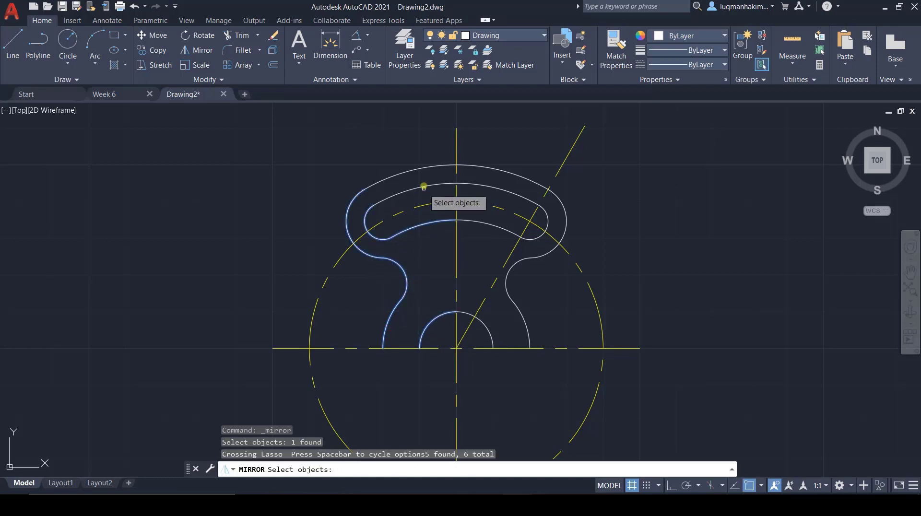
drag(430, 192, 413, 160)
drag(487, 197, 474, 144)
mouse_move(593, 220)
mouse_down()
mouse_move(548, 220)
mouse_move(537, 237)
mouse_move(480, 222)
mouse_up()
drag(537, 297, 510, 281)
drag(554, 318, 488, 333)
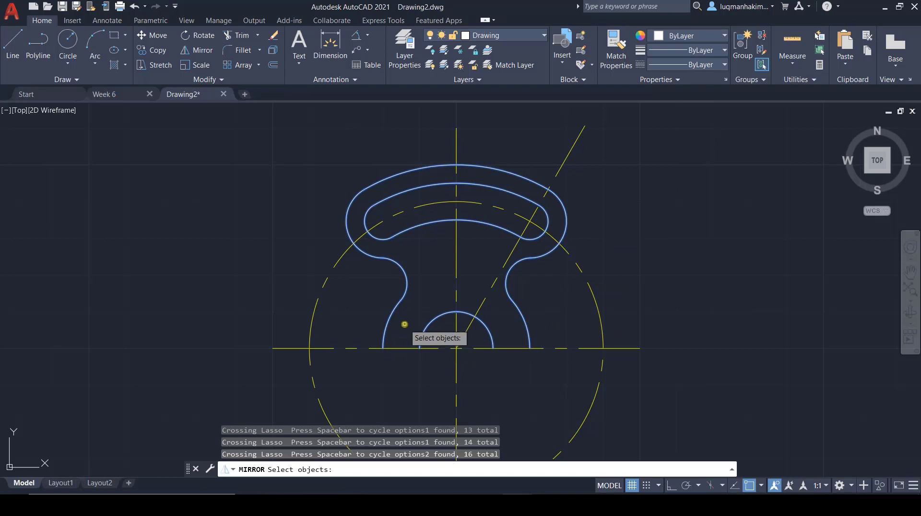
key(Return)
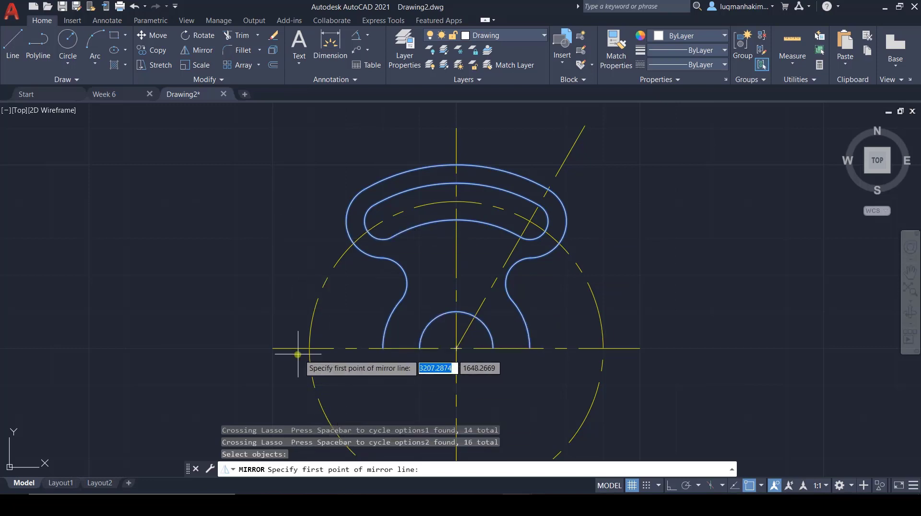
click(272, 348)
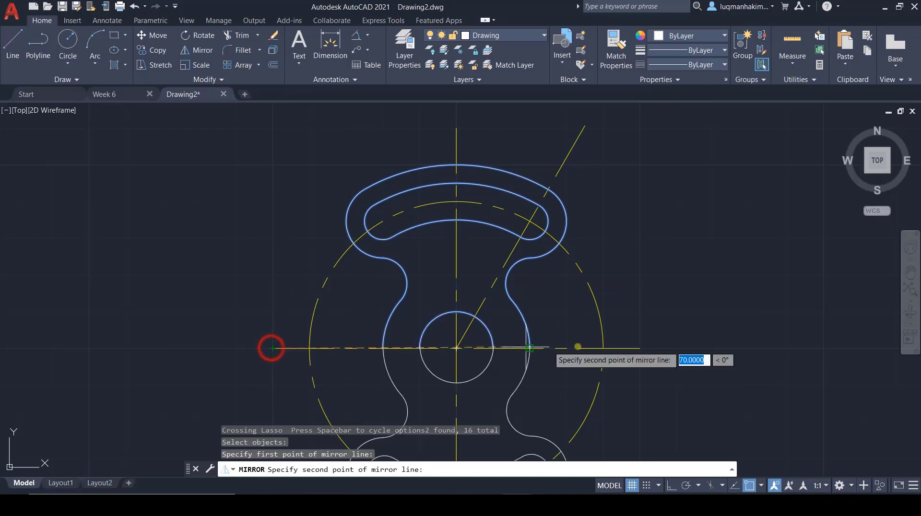
click(639, 350)
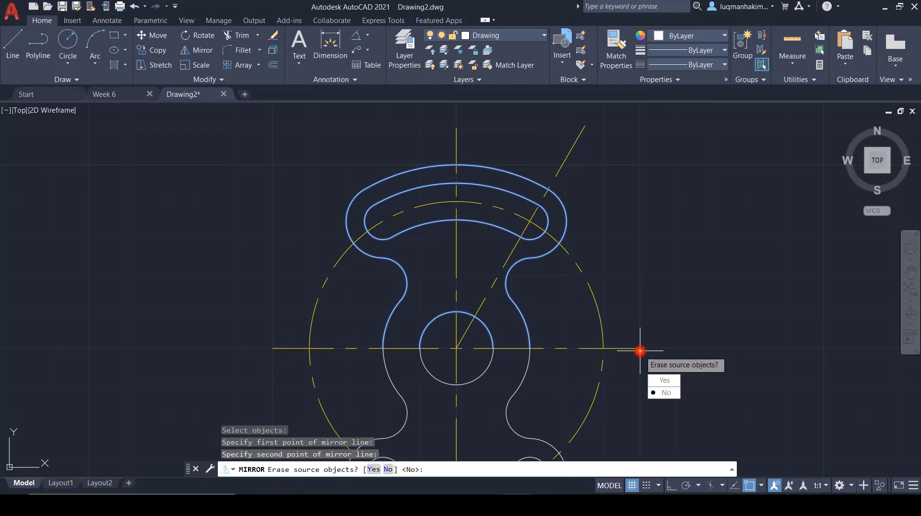
click(670, 393)
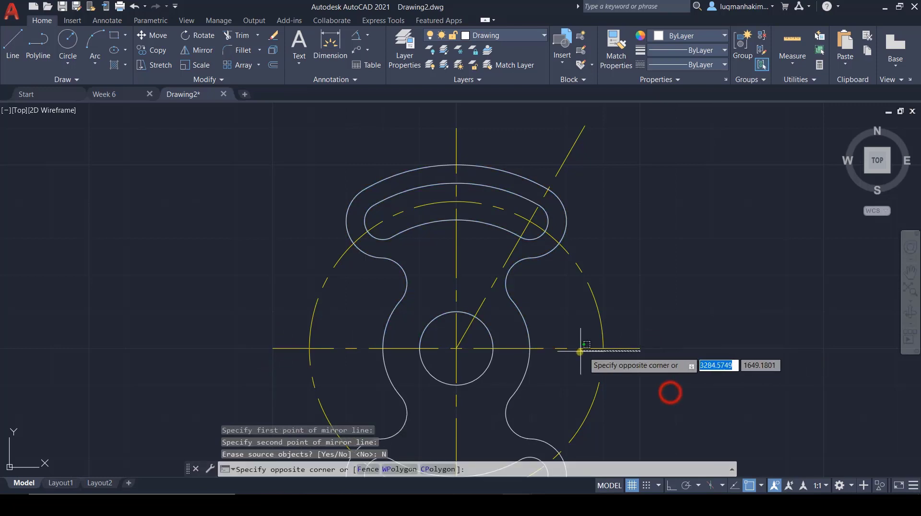
scroll(566, 354, down, 2)
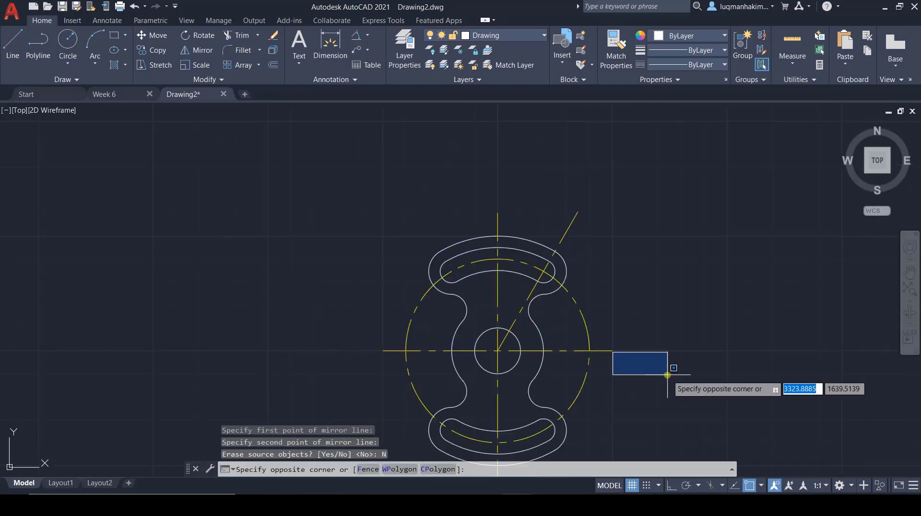
key(Escape)
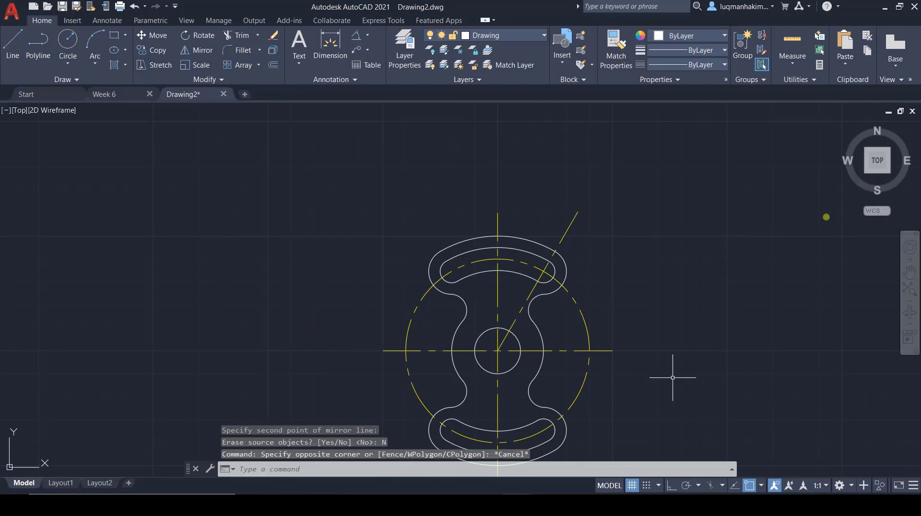
Step: Check the dimensions in Week 6, then make Dimension the current layer in Drawing2
click(845, 126)
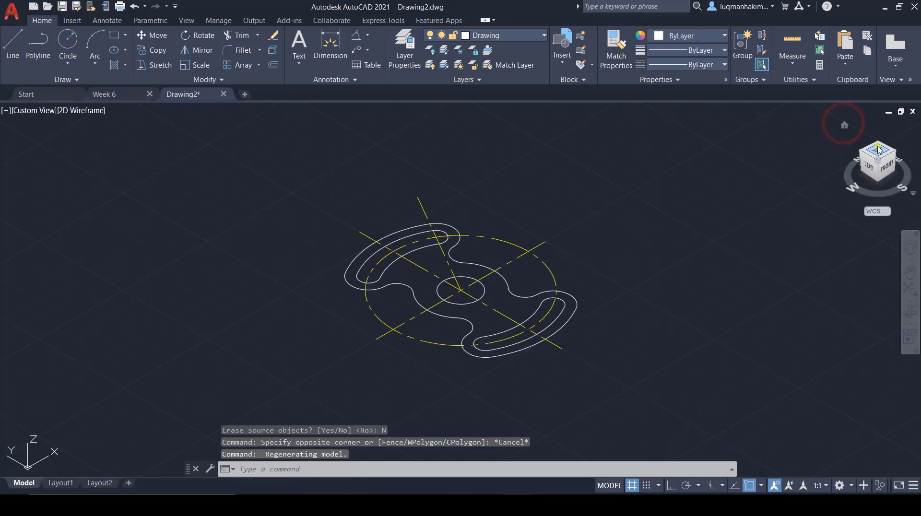
click(878, 149)
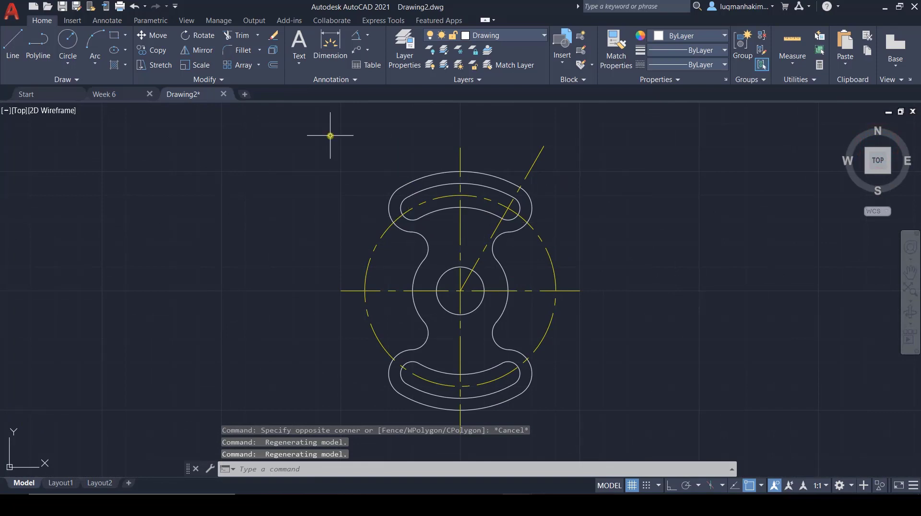
click(108, 94)
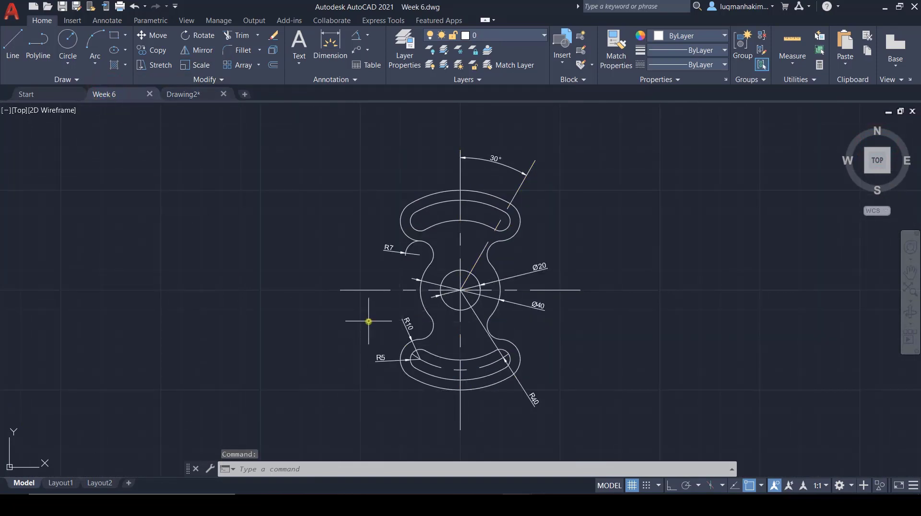
click(188, 95)
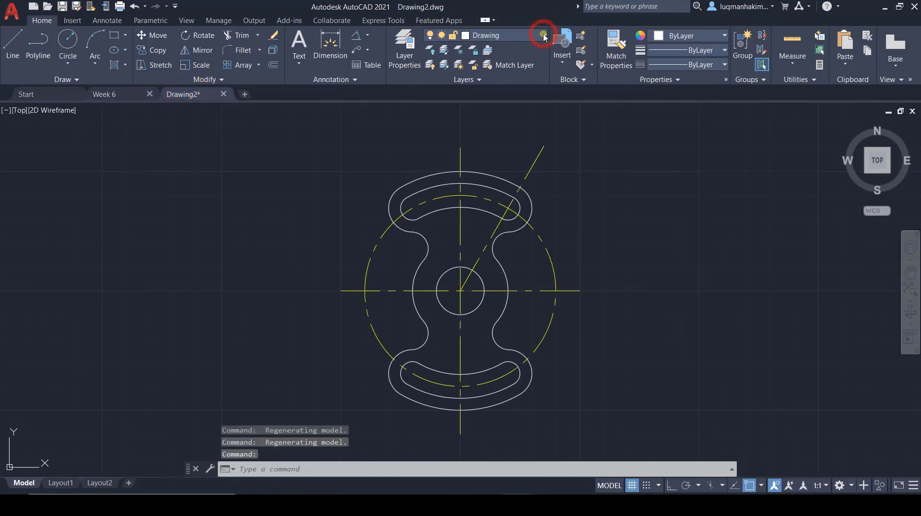
click(529, 40)
click(494, 90)
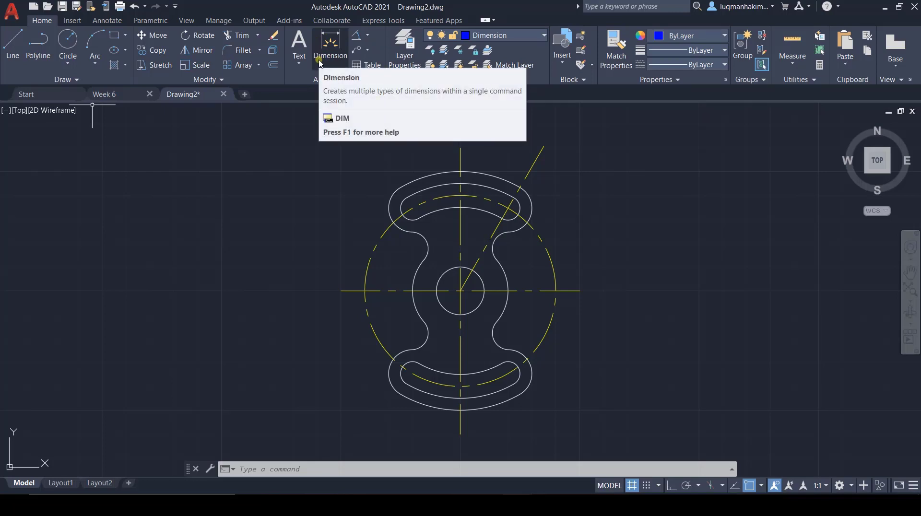
Step: Check the dimensions in Week 6, then in Drawing2 add a diameter dimension to the right waist arc, placed outside the part at upper right
click(367, 37)
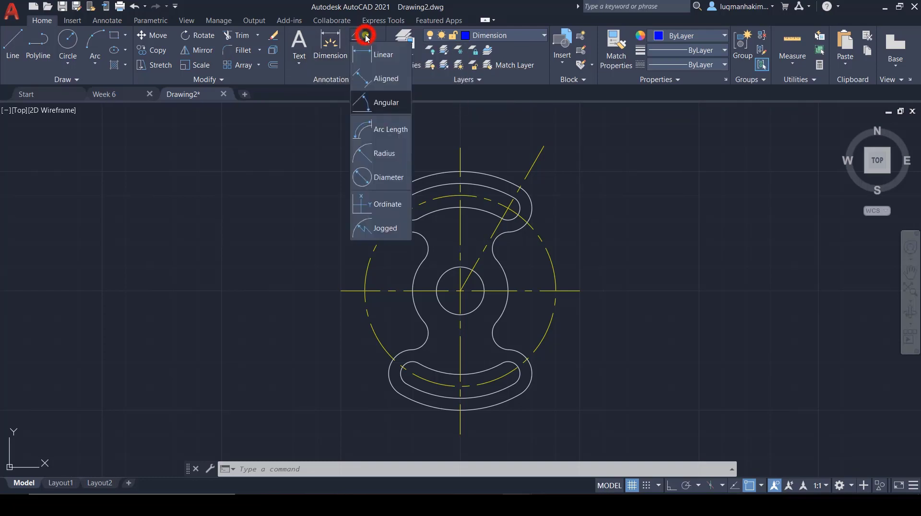
click(388, 53)
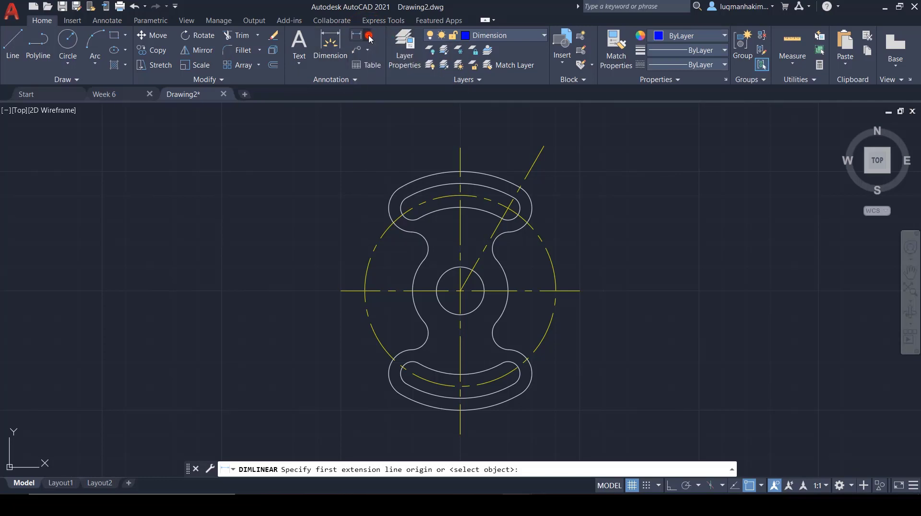
click(369, 38)
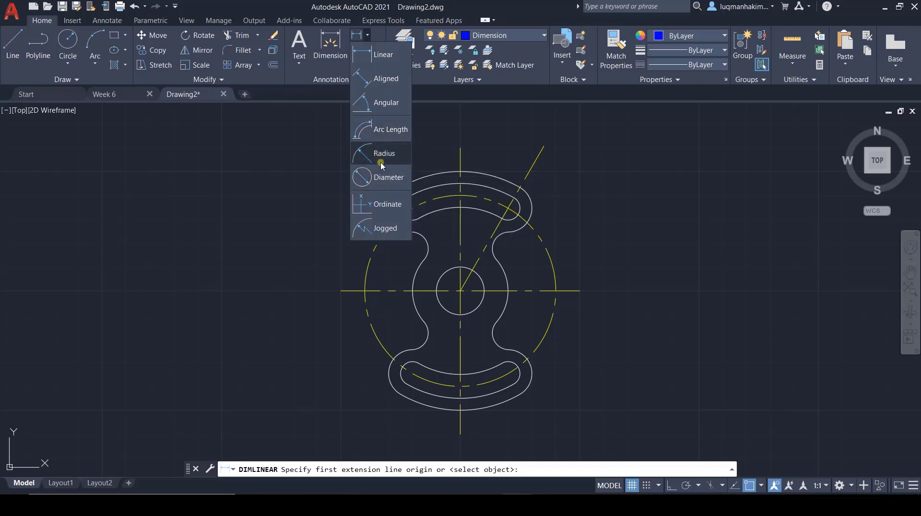
click(382, 176)
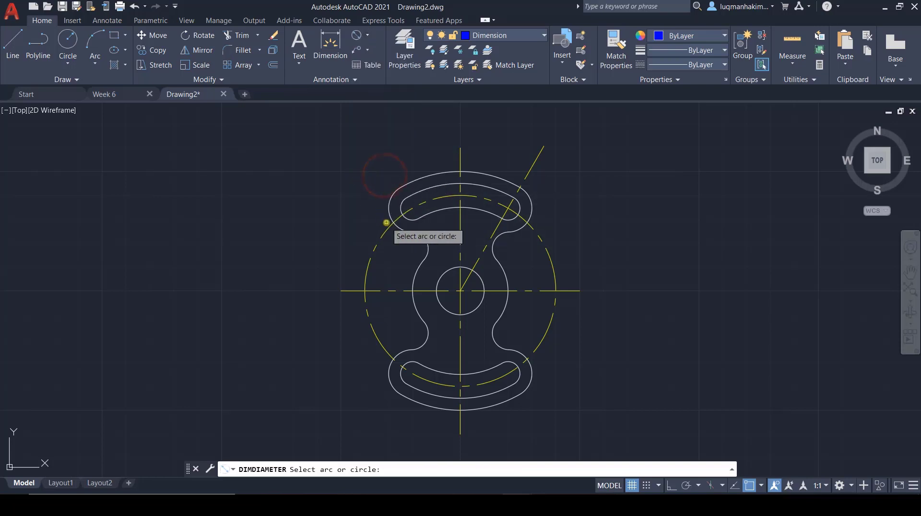
click(135, 91)
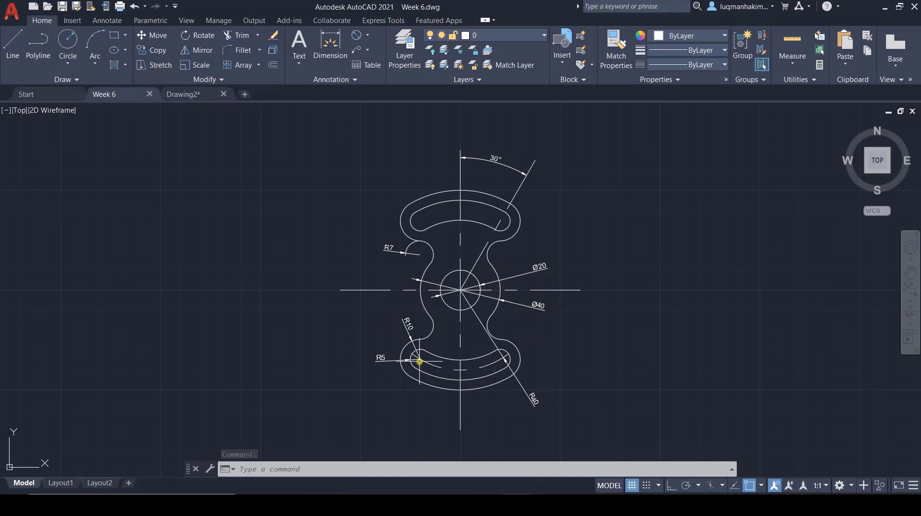
click(182, 93)
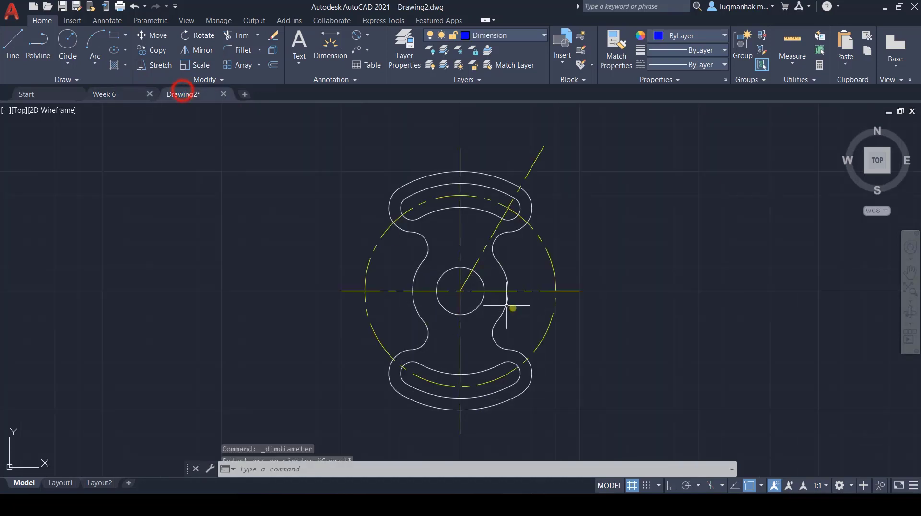
click(356, 35)
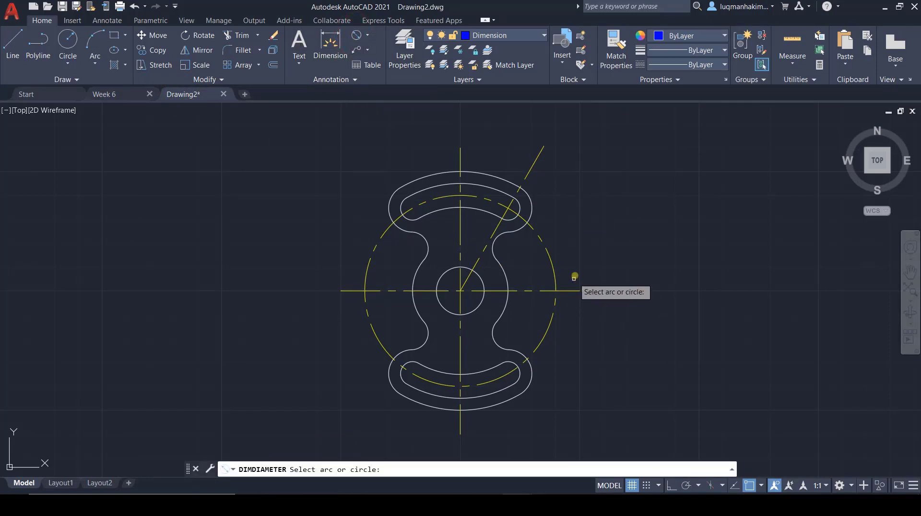
click(508, 280)
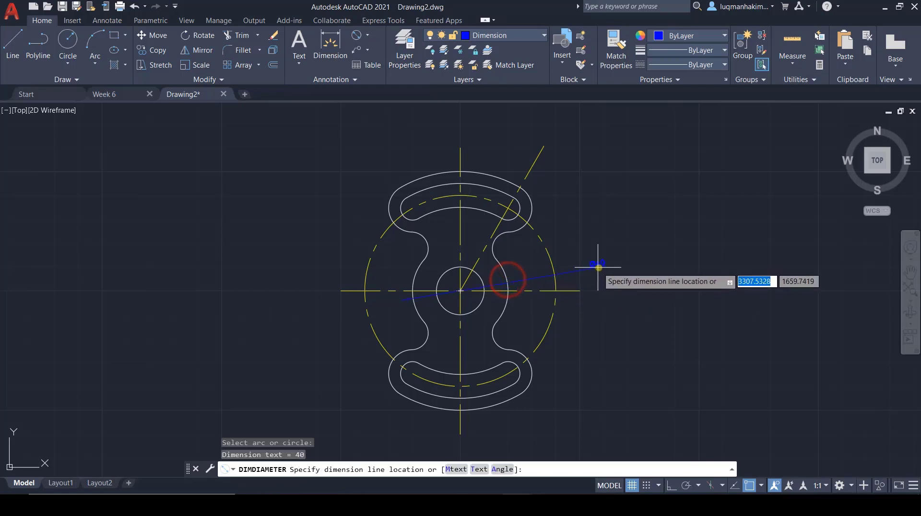
click(582, 258)
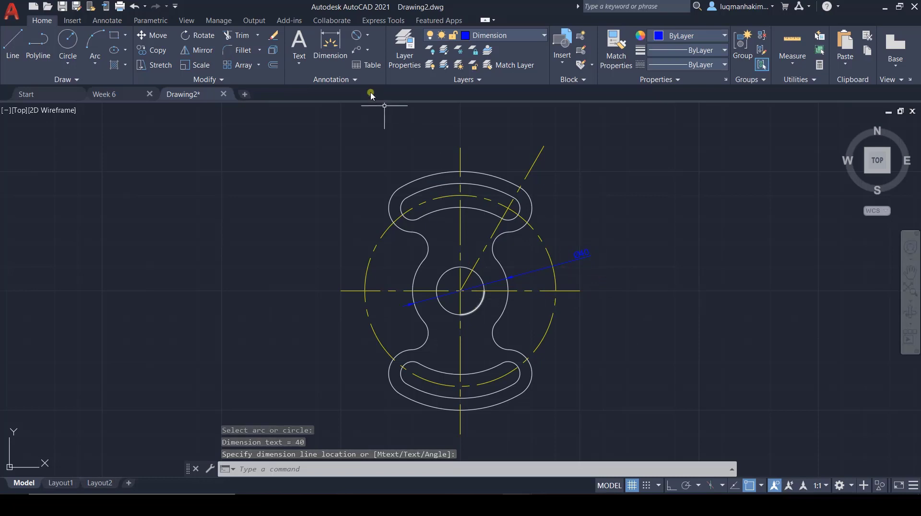
Step: Add a diameter dimension to the center circle, placing its text to the lower right outside the part
click(365, 35)
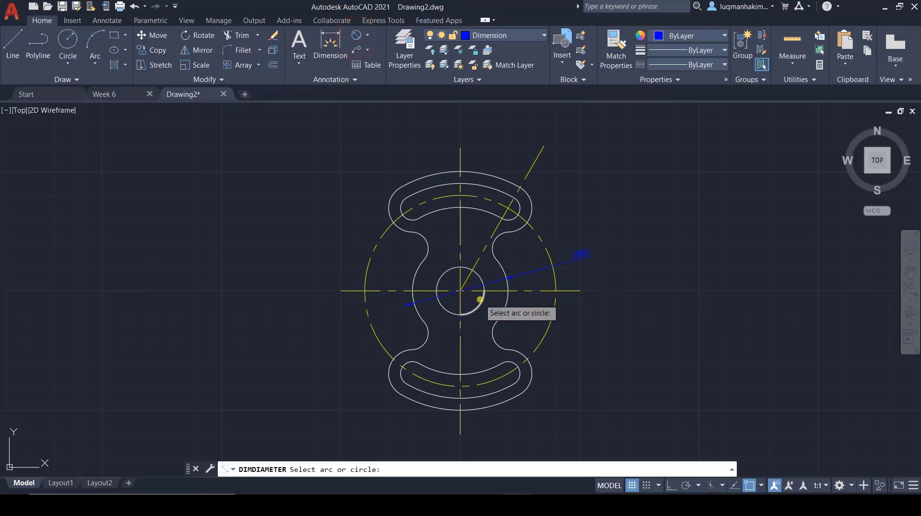
click(481, 301)
click(574, 321)
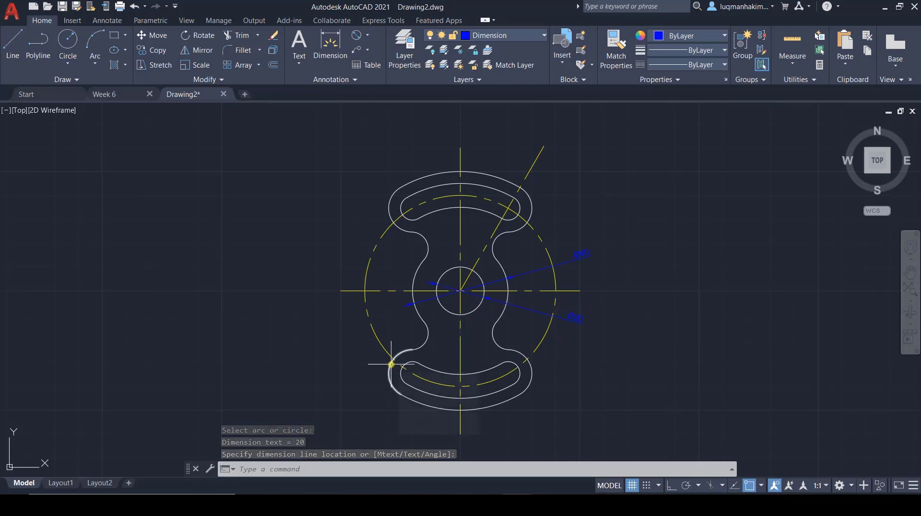
Step: Add a radius dimension to the dashed centerline circle, placing its text outside the circle at lower right
click(367, 36)
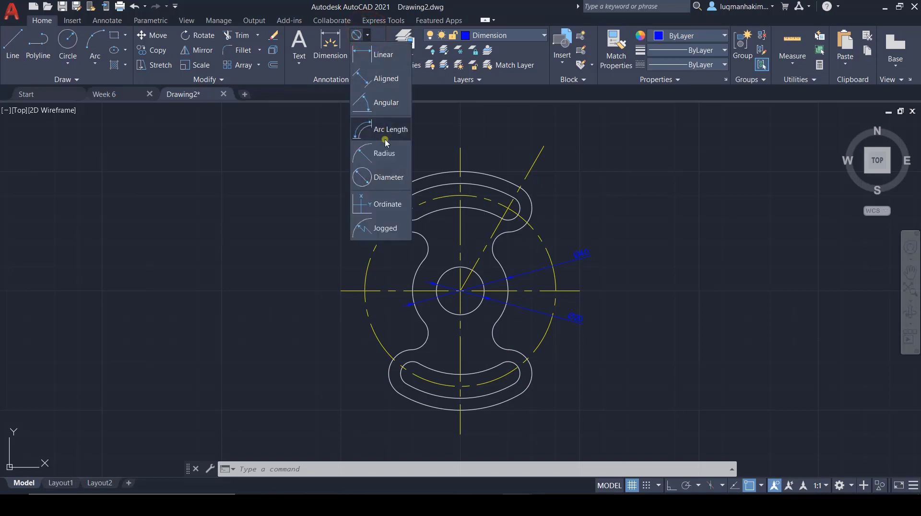
click(389, 154)
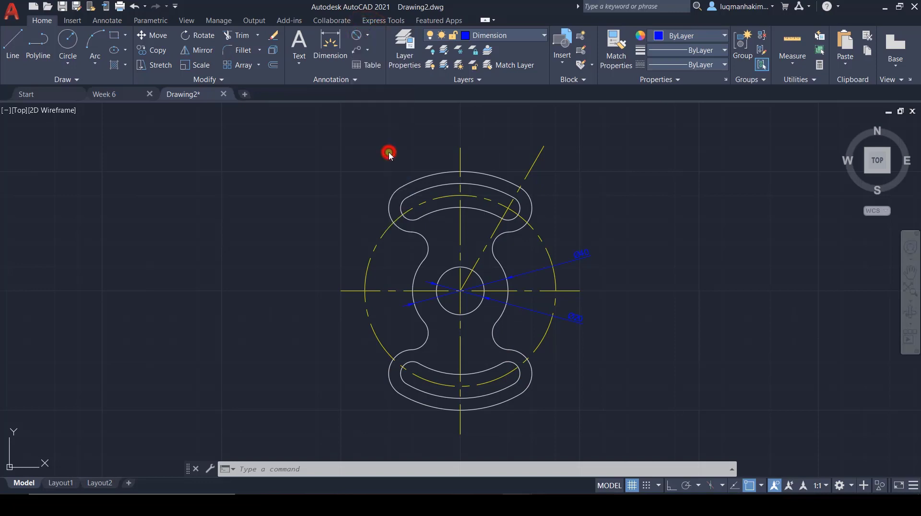
click(507, 374)
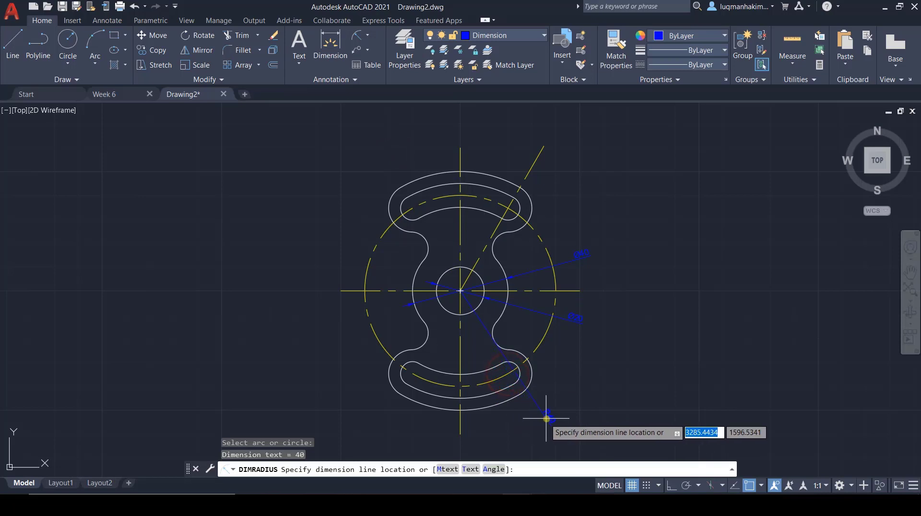
click(571, 374)
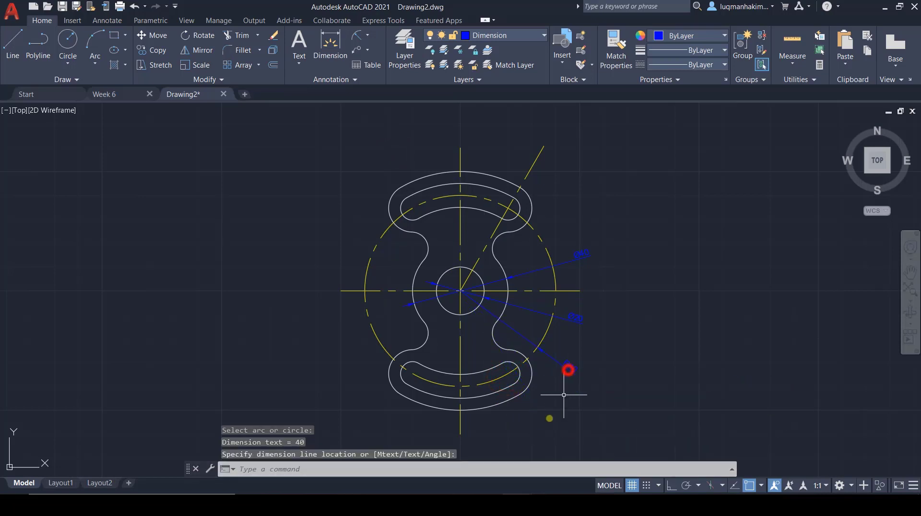
Step: Add radius dimensions to the right end arc of the lower slot and to the outer profile arc around it
click(519, 377)
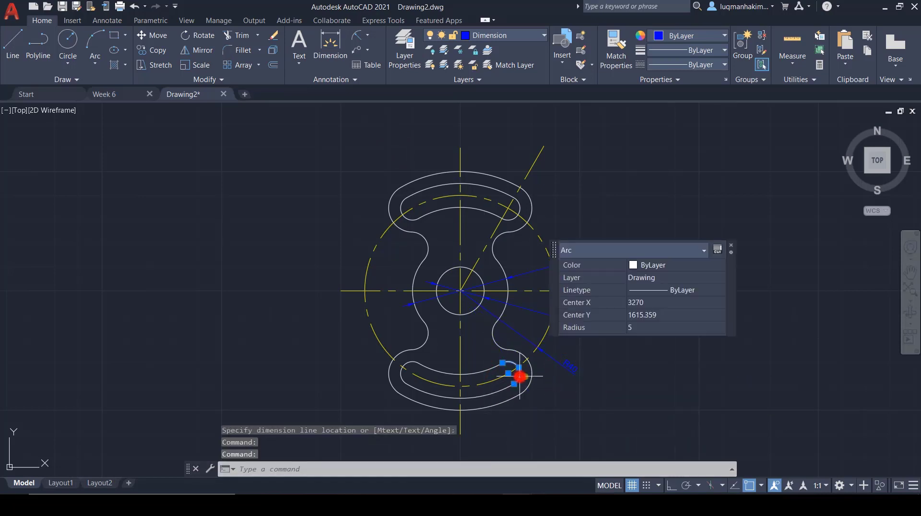
key(Escape)
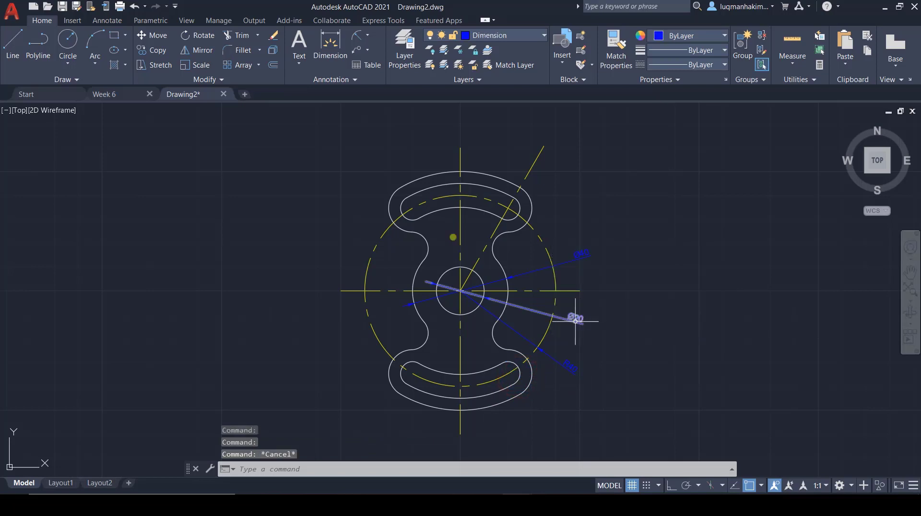
click(354, 37)
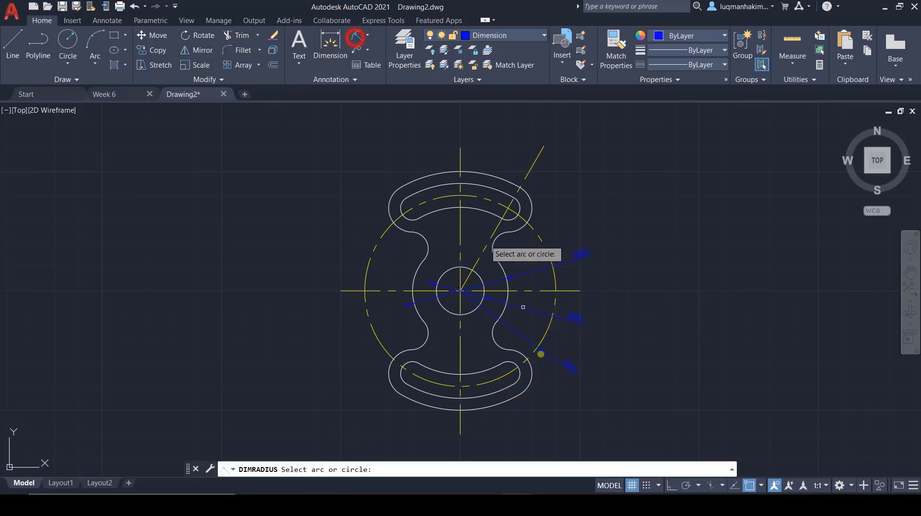
click(518, 376)
click(548, 381)
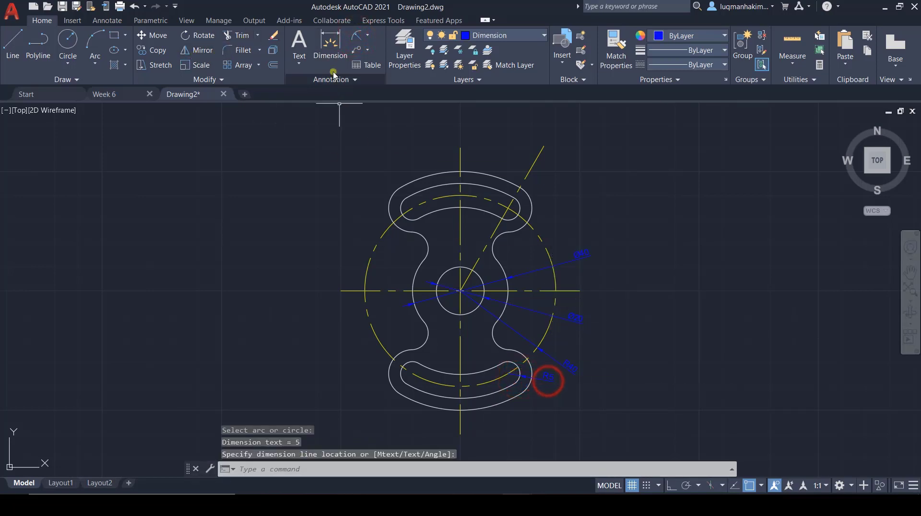
click(355, 36)
click(529, 382)
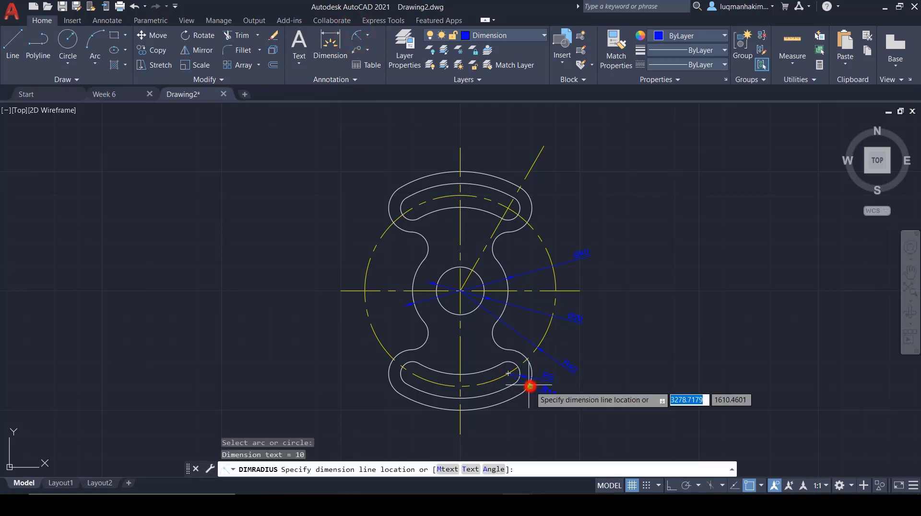
click(567, 403)
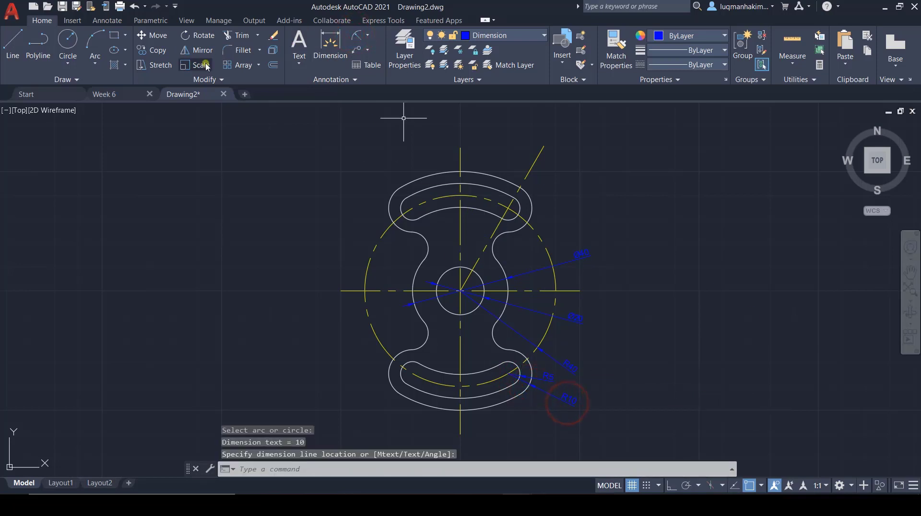
Step: Check Week 6 for the remaining dimensions, then in Drawing2 add a radius dimension to the upper-right concave arc of the profile
click(124, 95)
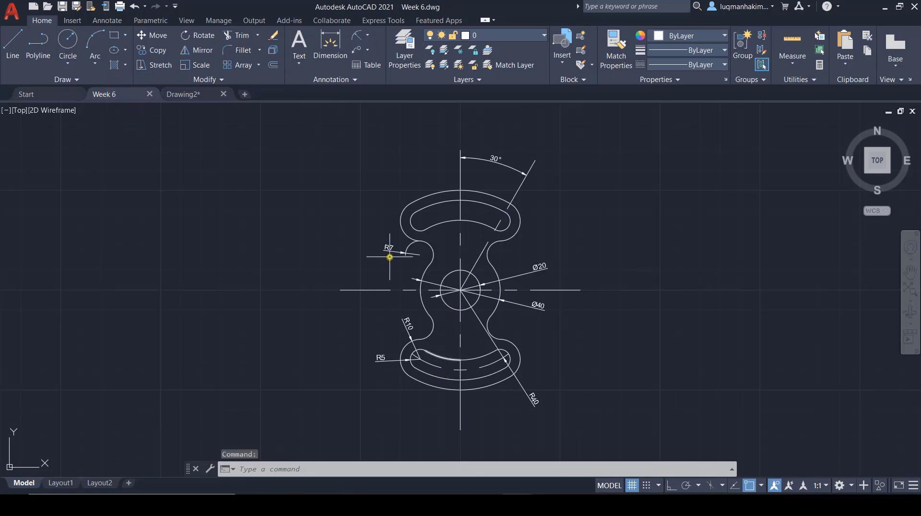
click(183, 94)
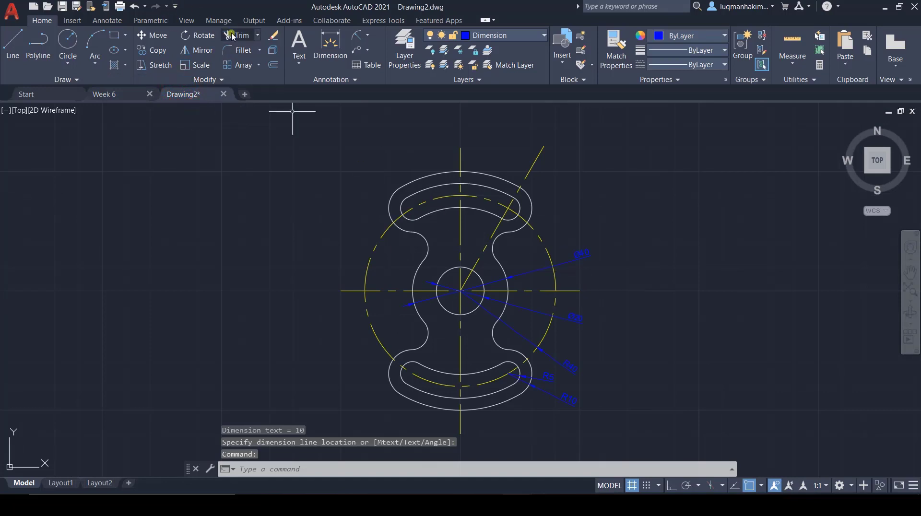
click(356, 36)
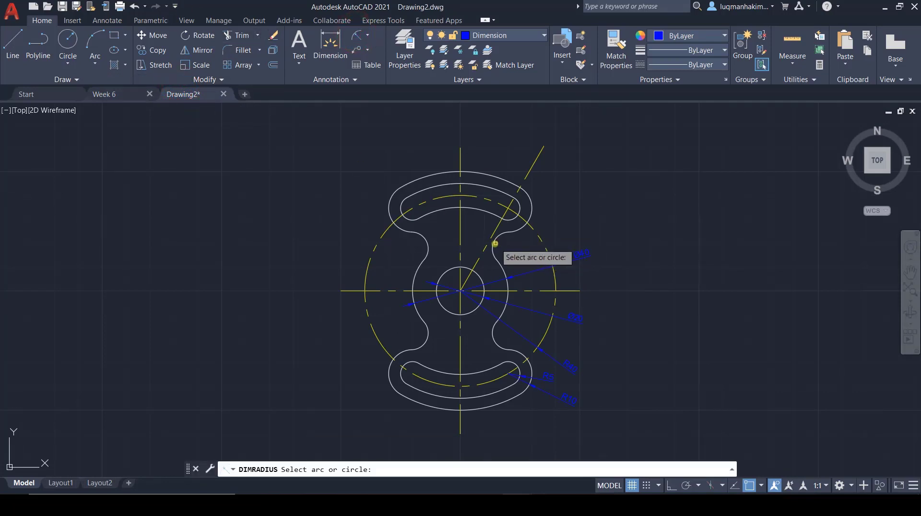
click(494, 243)
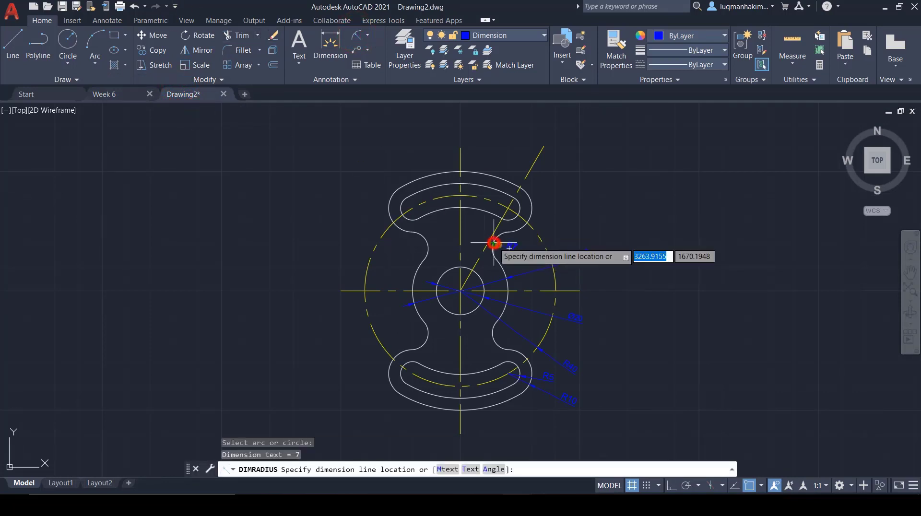
click(565, 223)
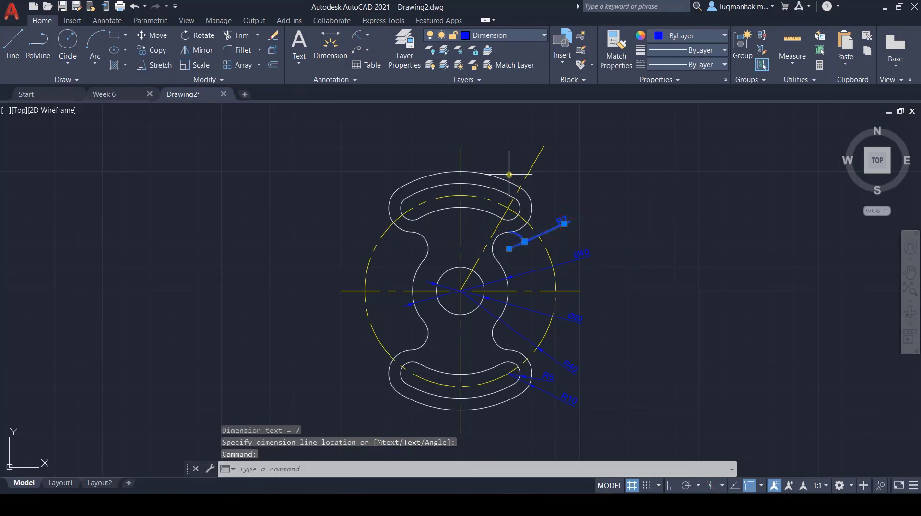
click(369, 35)
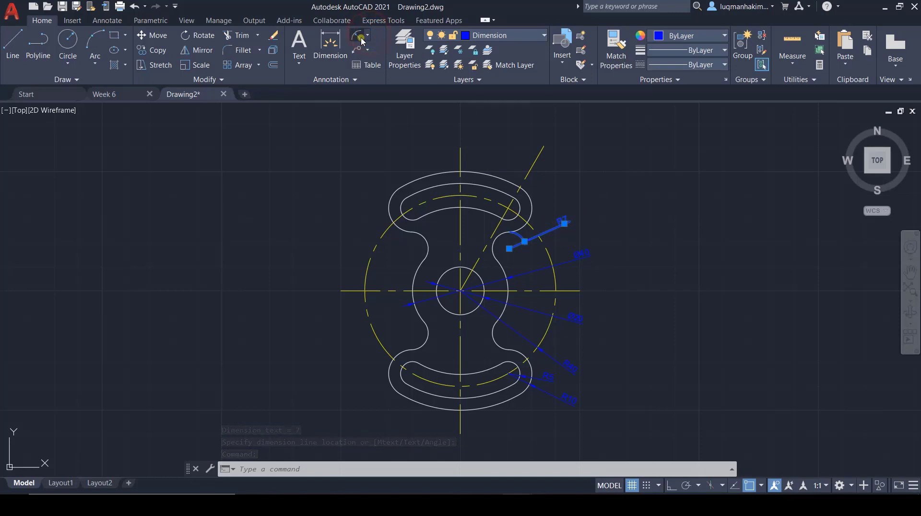
key(Escape)
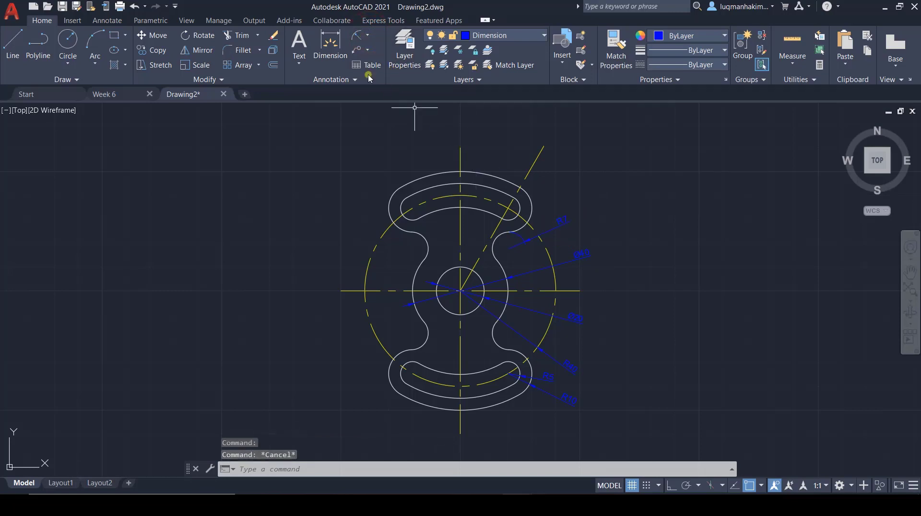
Step: Add an angular dimension between the vertical and inclined centerlines above the part, then compare the dimensioning with Week 6
click(371, 34)
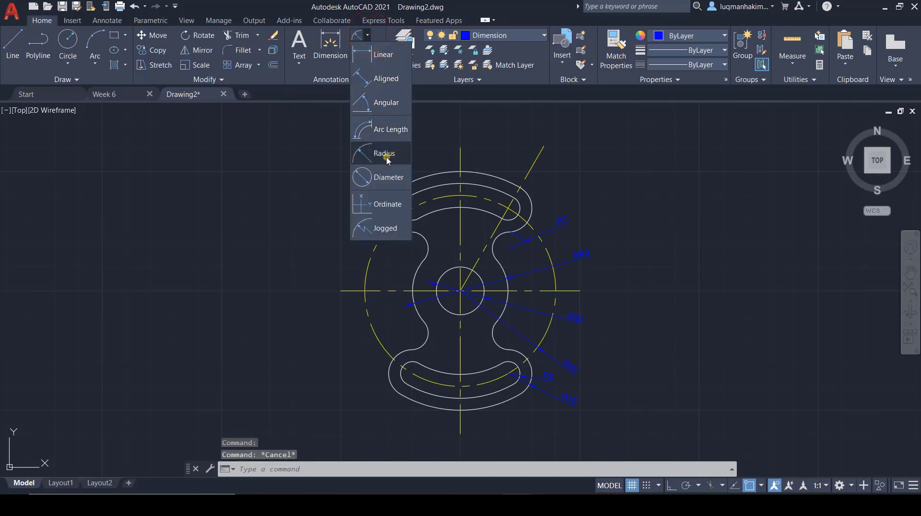
click(383, 109)
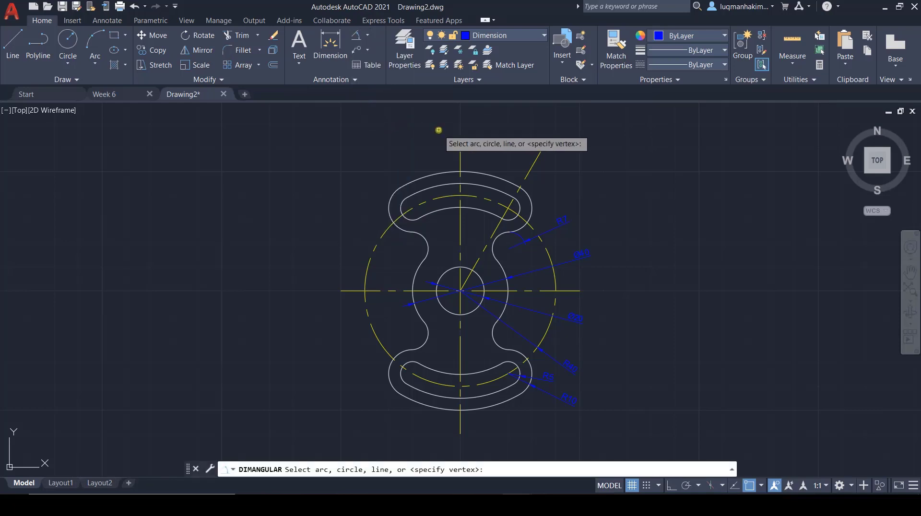
click(460, 159)
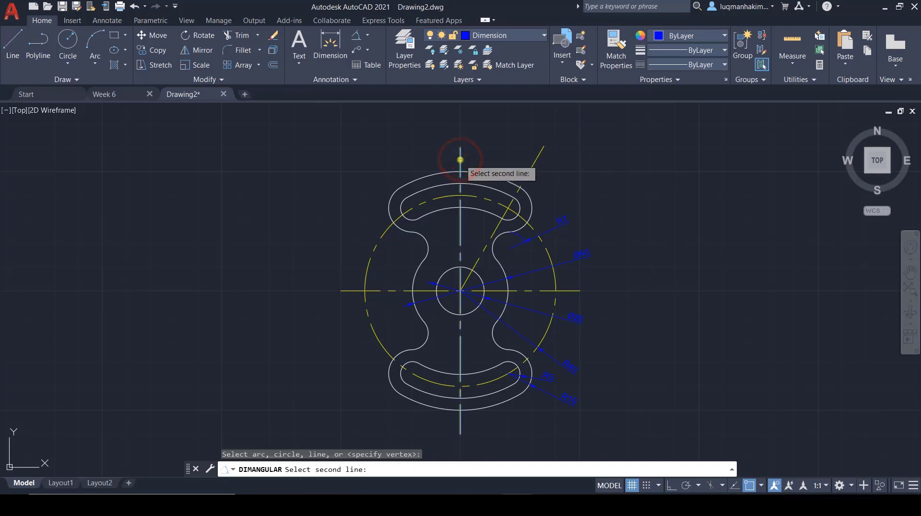
click(528, 170)
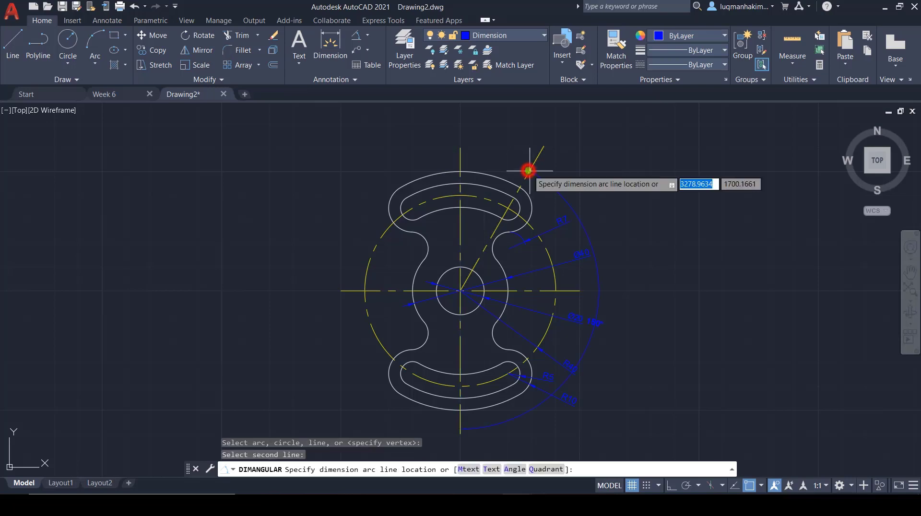
click(499, 158)
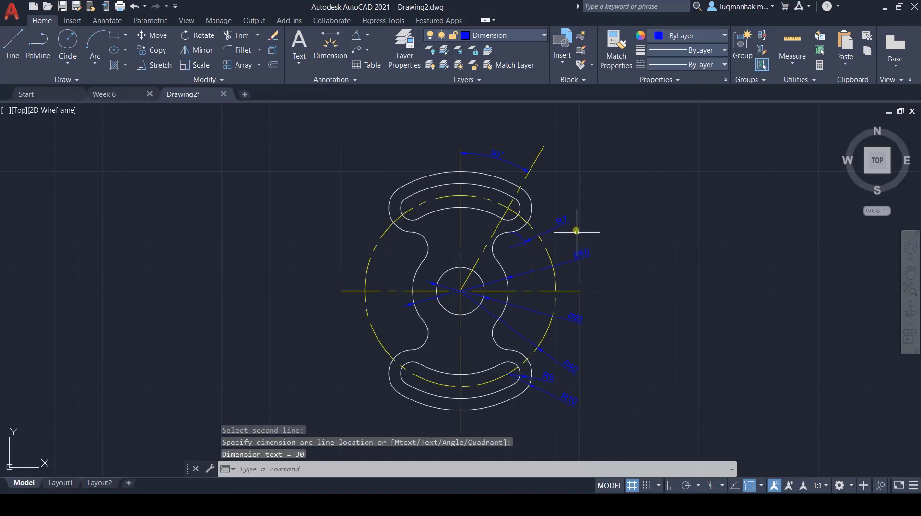
click(114, 94)
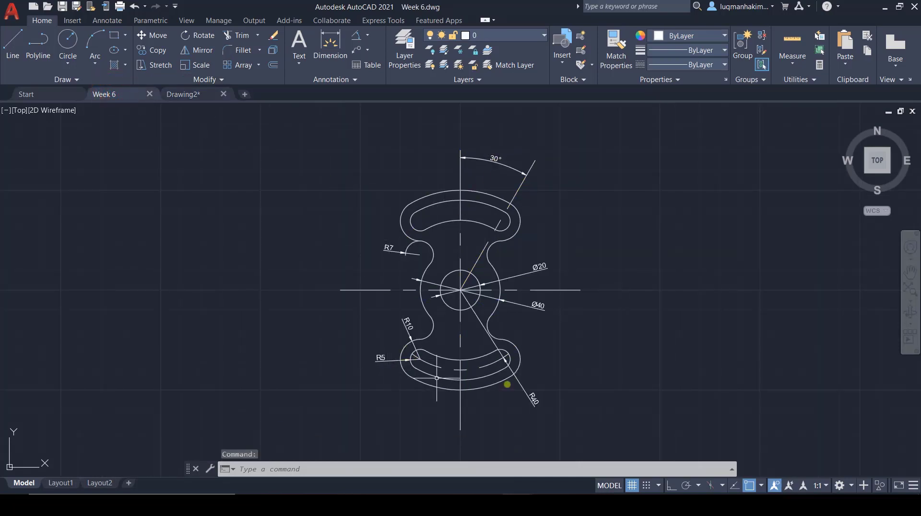
click(202, 94)
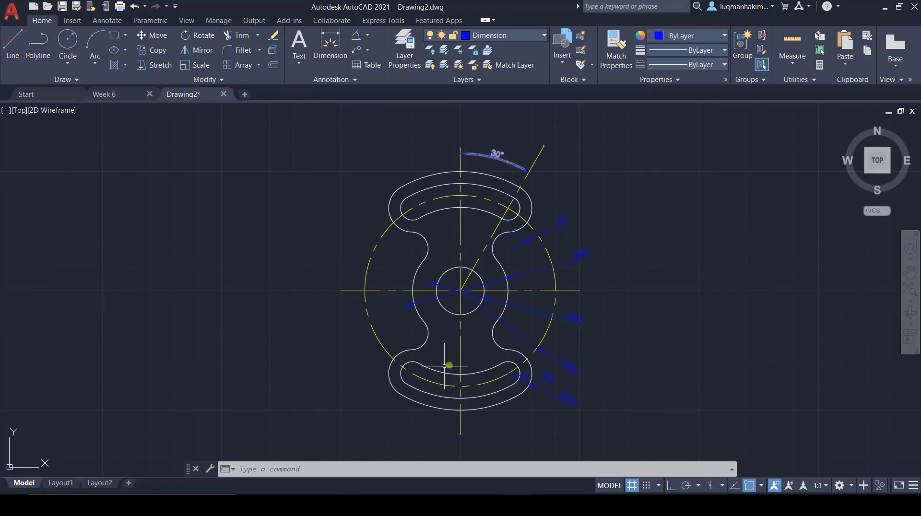
Step: Make Drawing the current layer
click(545, 33)
click(489, 118)
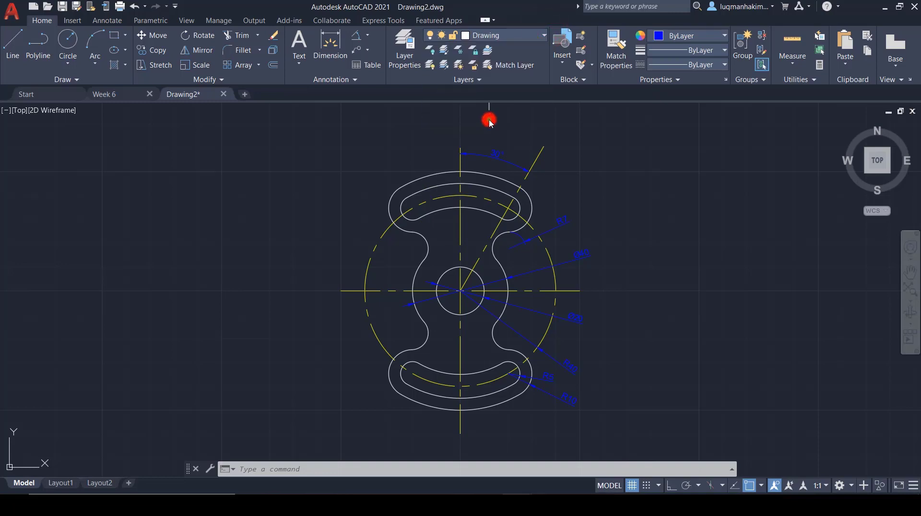
click(489, 119)
Step: Turn the Dimension and Centerline layers off to inspect the bare part outline, and turn both layers back on
click(543, 34)
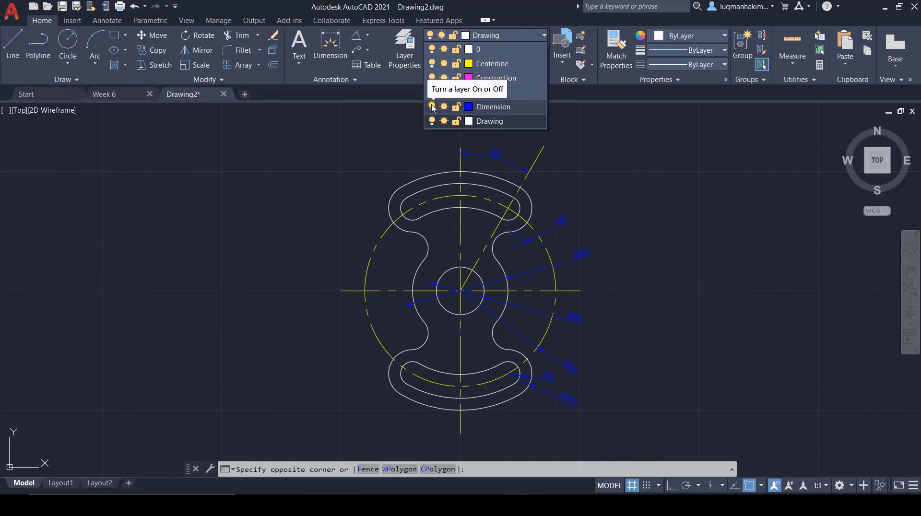
click(433, 106)
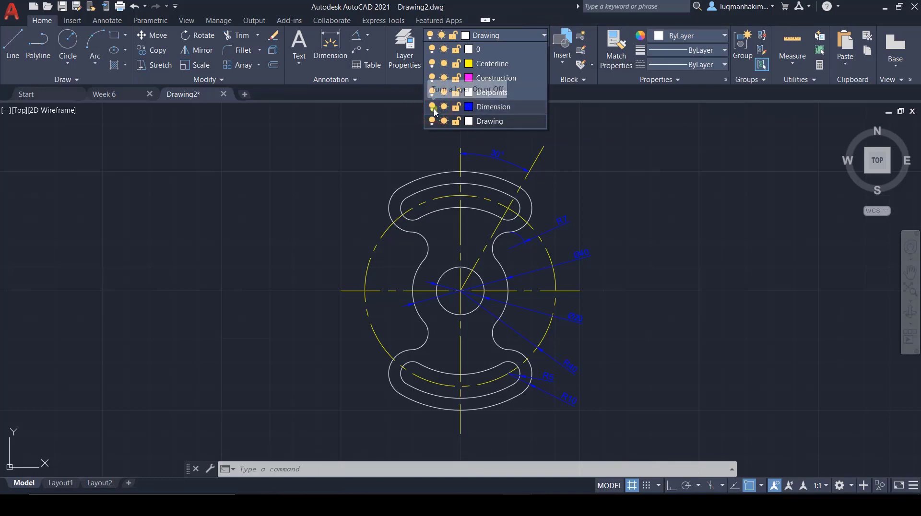
click(433, 107)
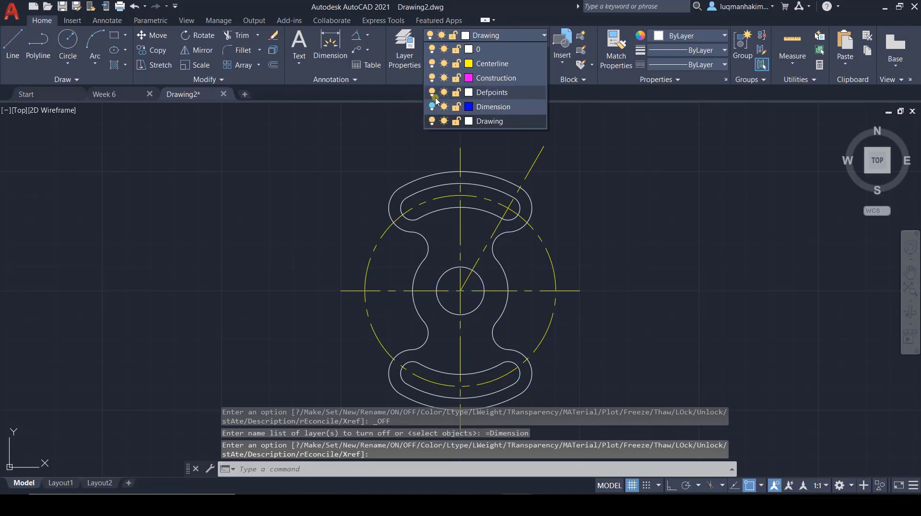
click(432, 64)
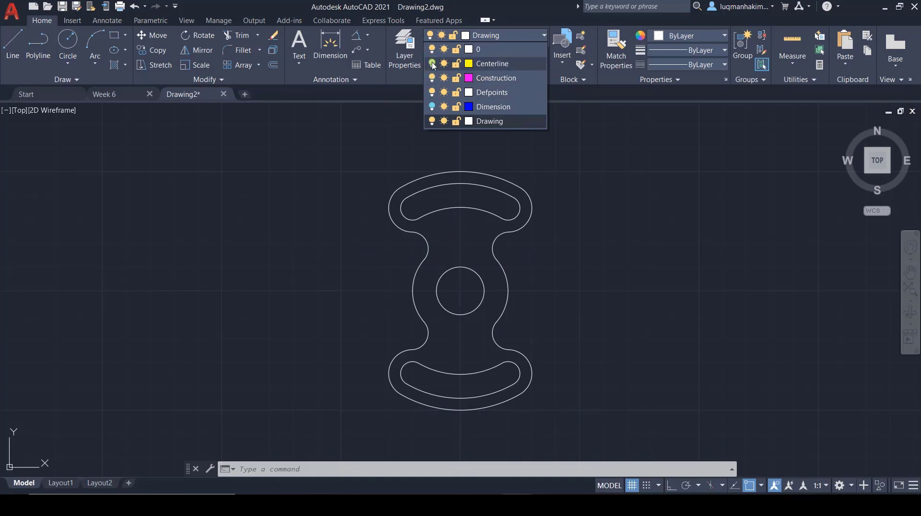
click(432, 63)
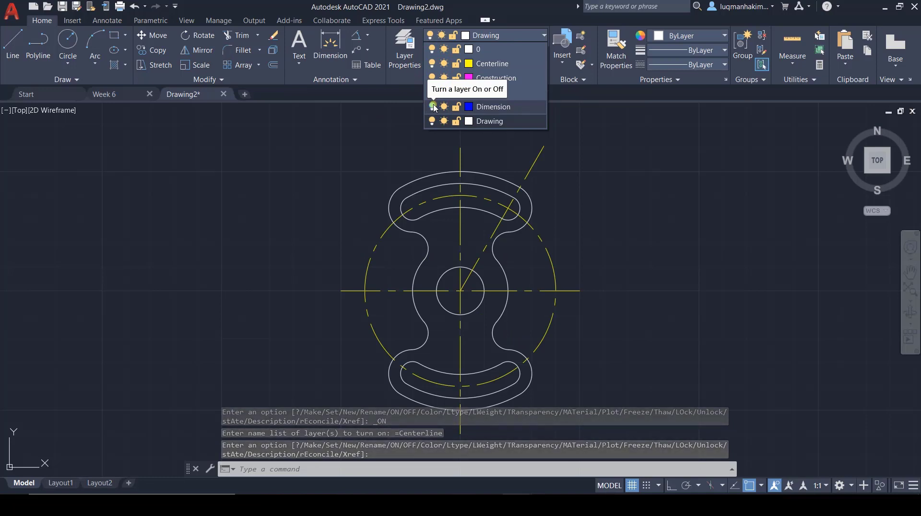
click(432, 107)
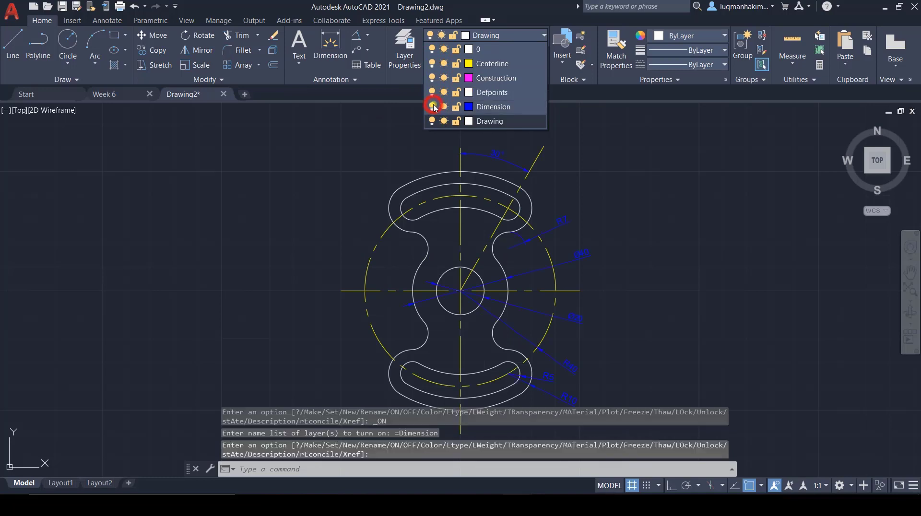
click(354, 186)
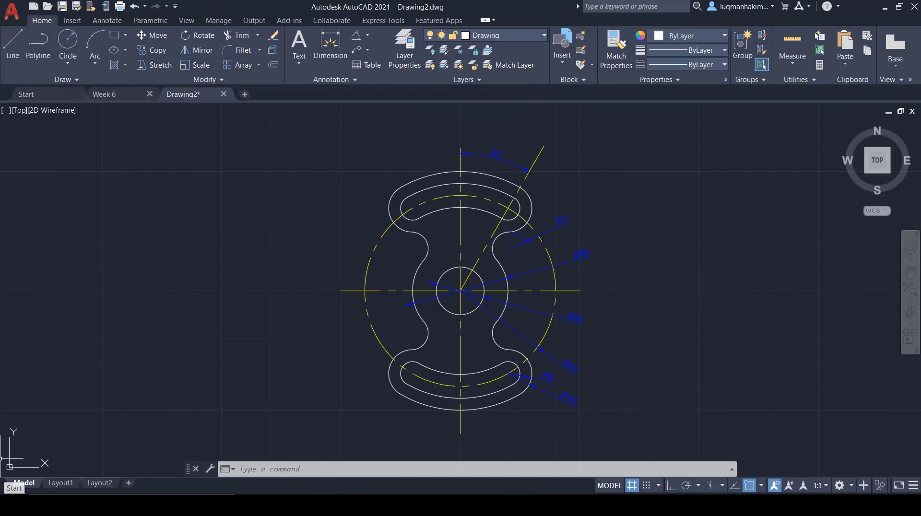
click(63, 10)
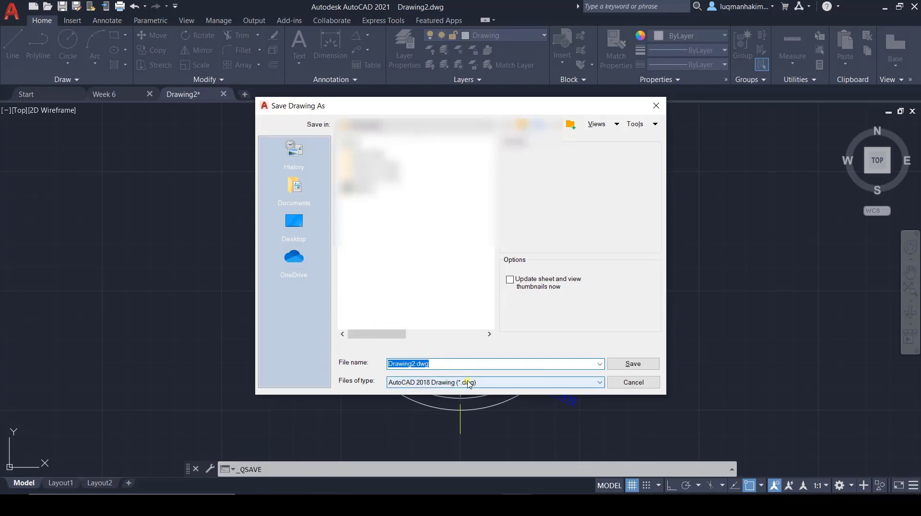
click(632, 382)
click(630, 382)
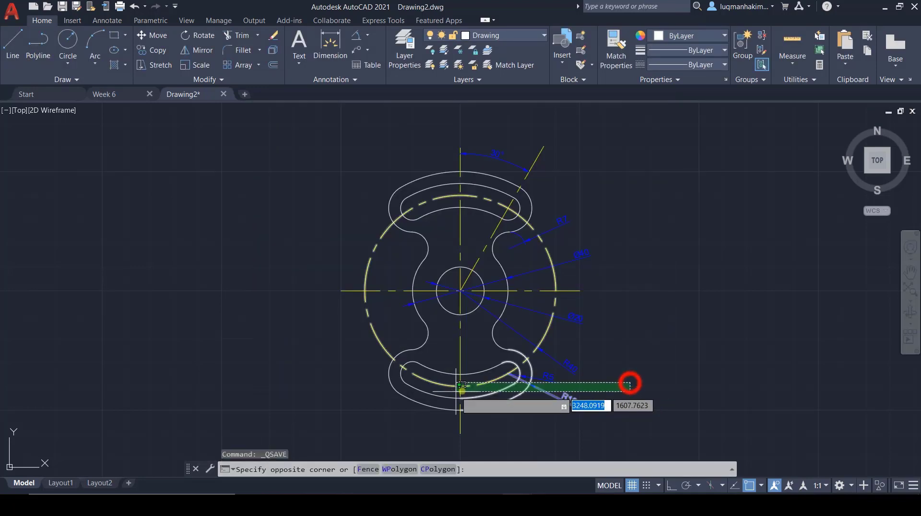
key(Escape)
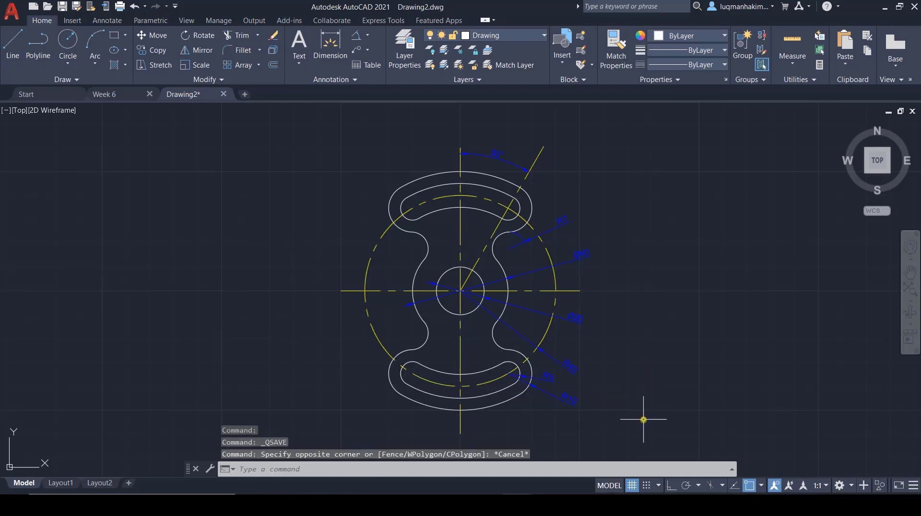
click(11, 20)
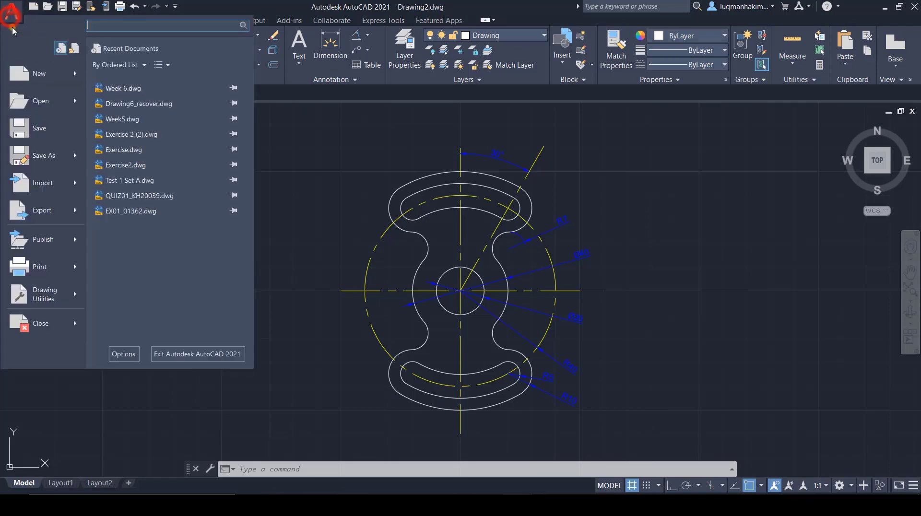
click(52, 215)
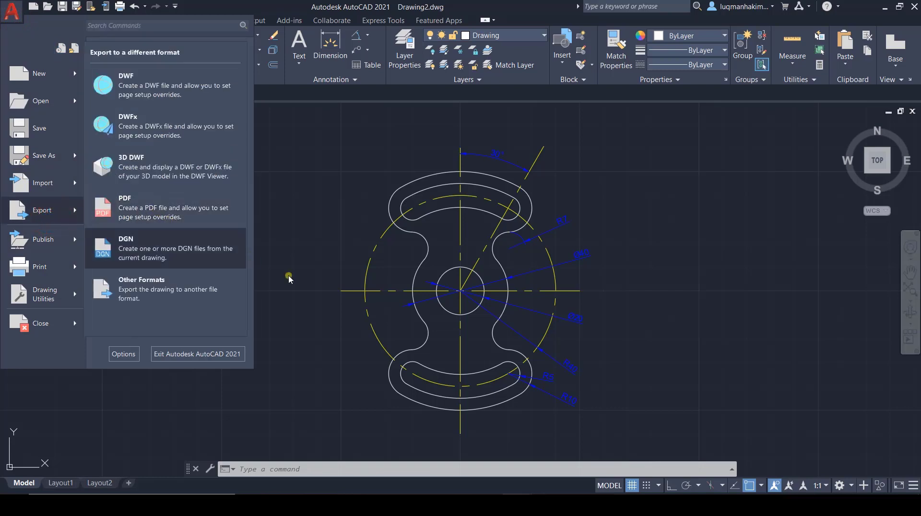
click(329, 305)
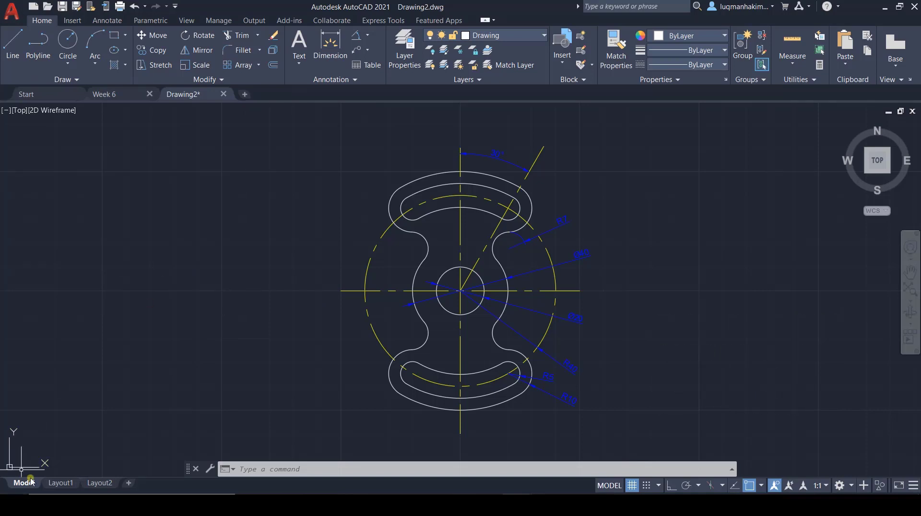
Step: Preview the part in Layout1, return to model space and restore the Top view
click(60, 482)
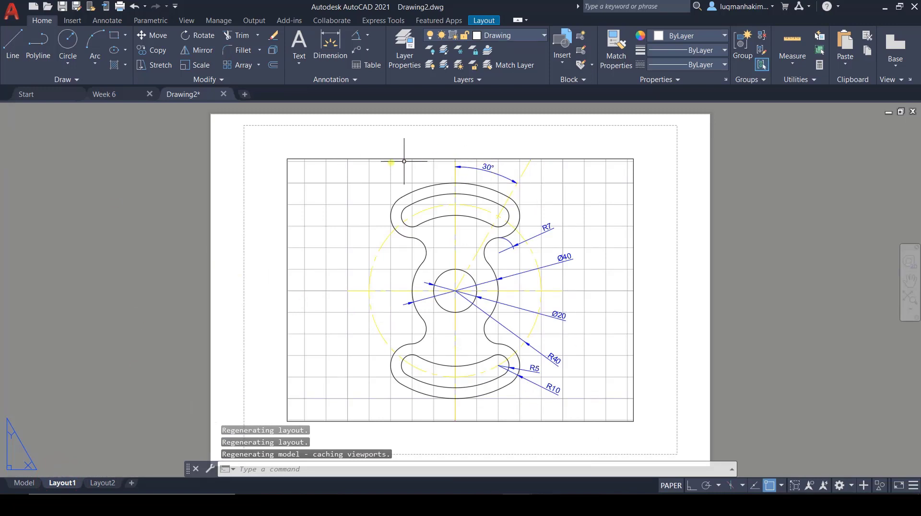
click(19, 482)
drag(845, 183, 880, 150)
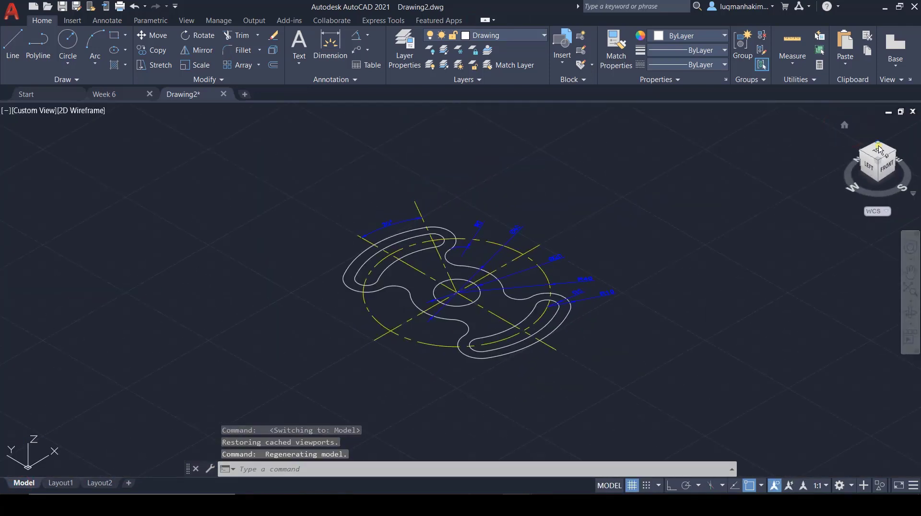
click(879, 153)
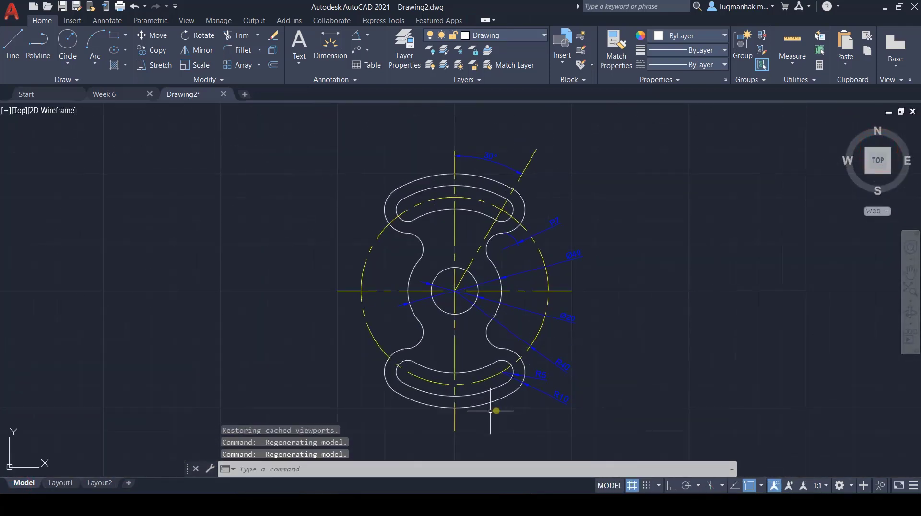
Step: Open Layout1's page setup for modification and review the available printers and plotters
click(58, 484)
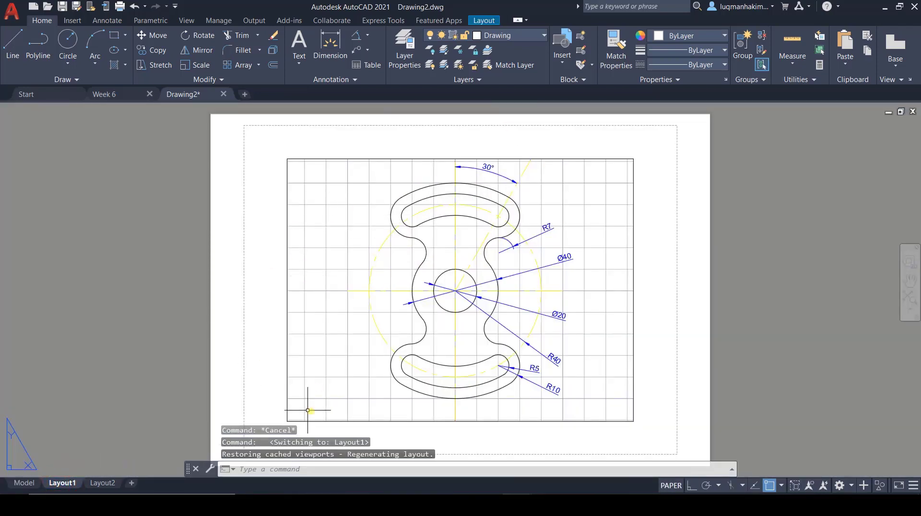
right_click(70, 483)
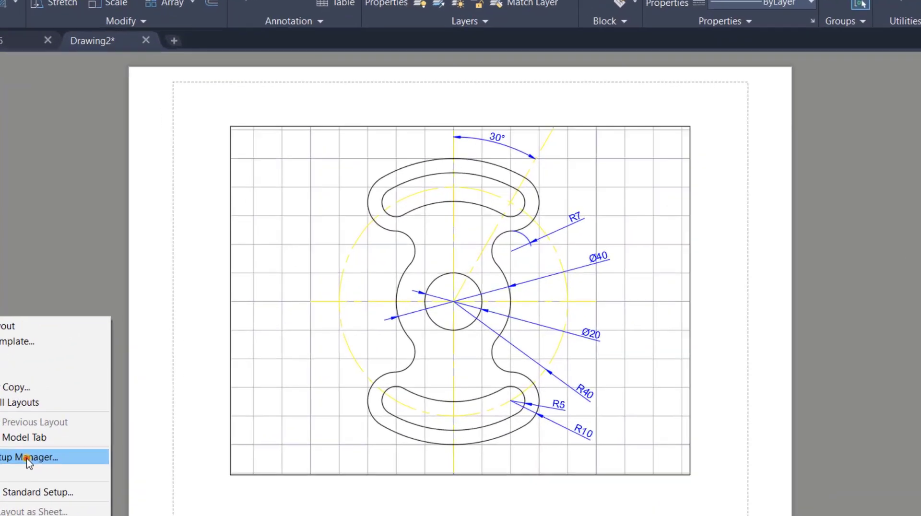
click(134, 409)
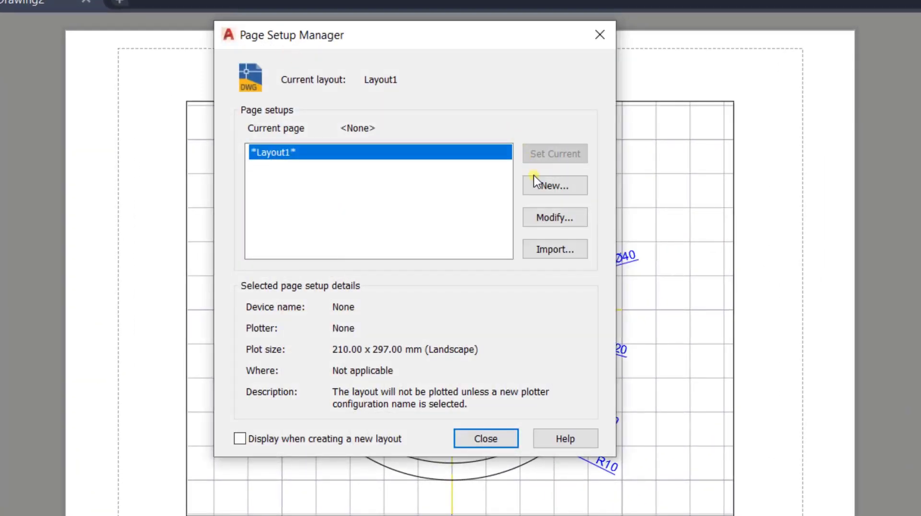
click(571, 220)
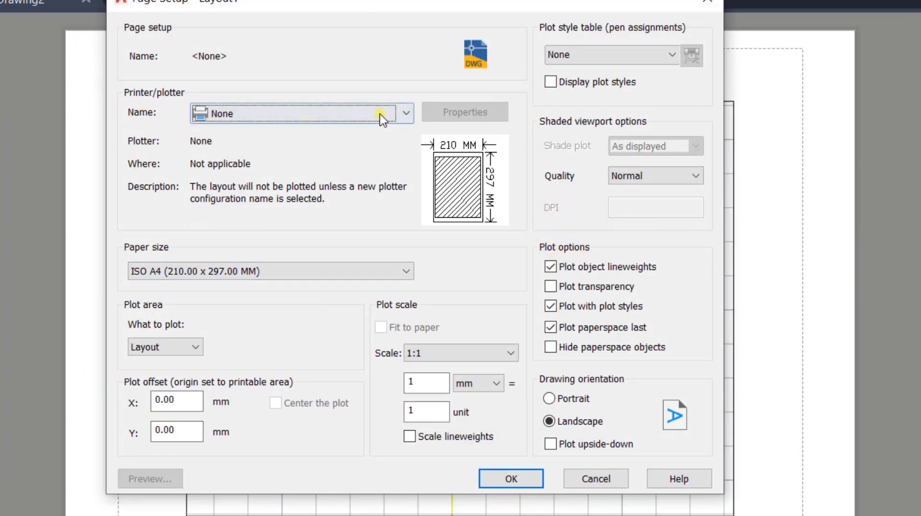
click(407, 114)
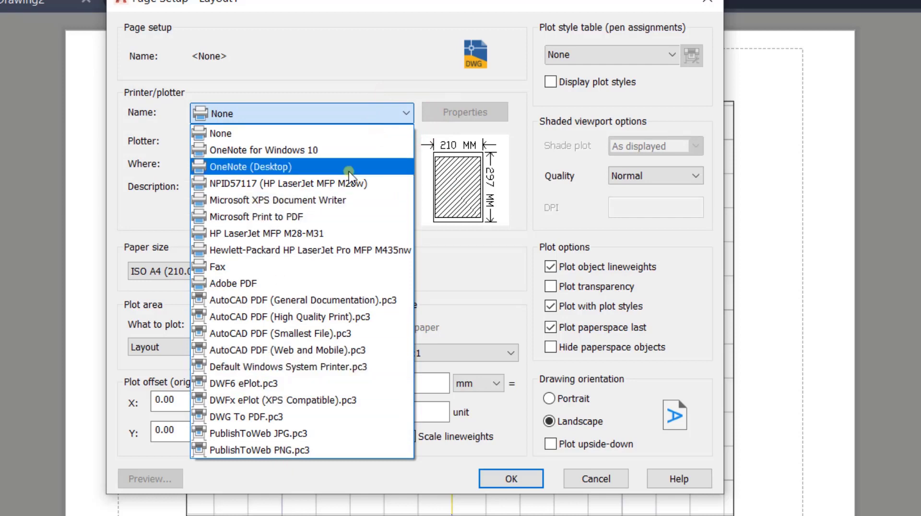
click(405, 114)
click(405, 114)
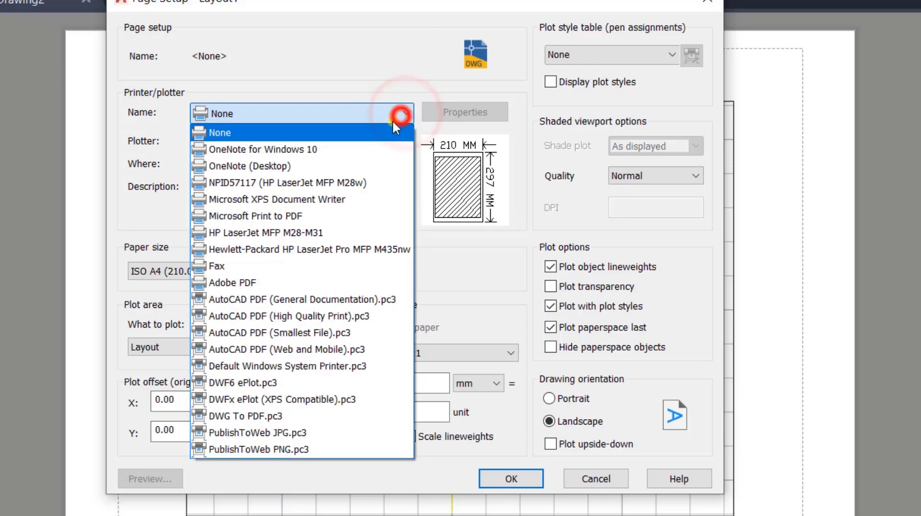
click(130, 186)
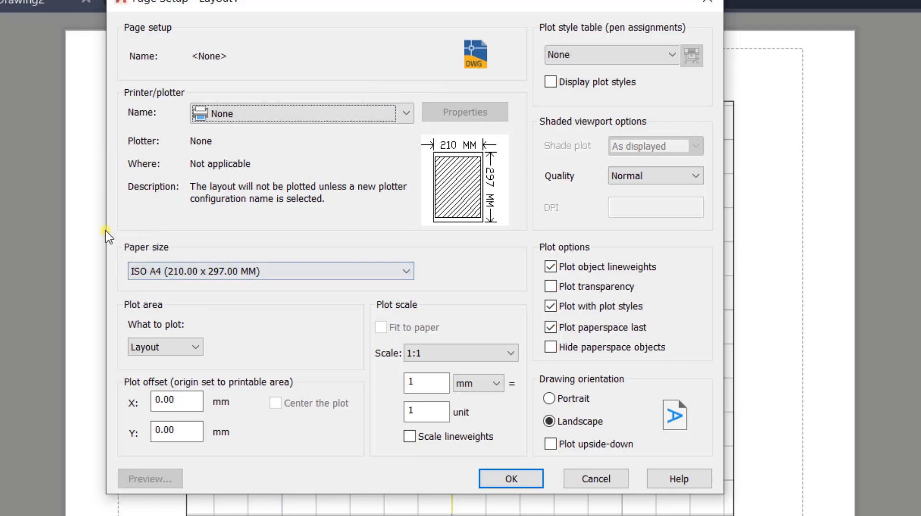
Step: Review the available paper sizes, keep ISO A4 (210.00 x 297.00 MM), and accept and close Layout1's page setup
click(411, 271)
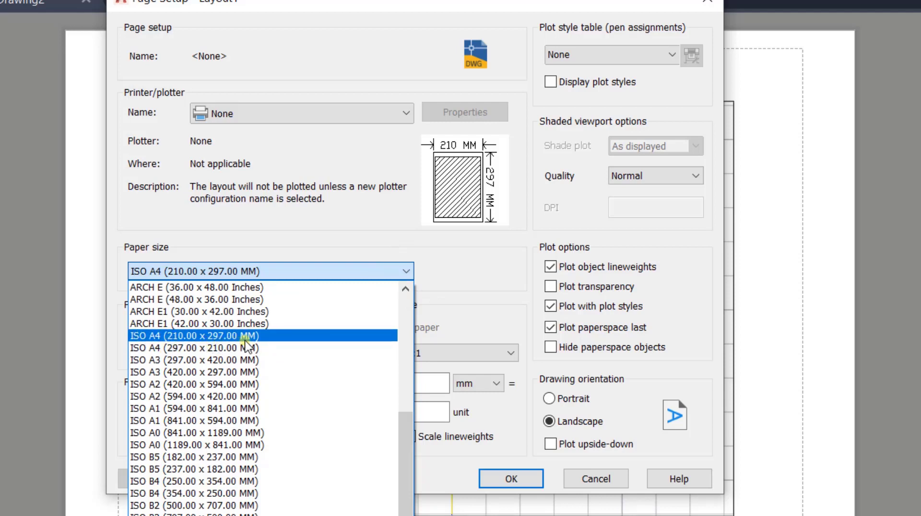
scroll(314, 408, up, 5)
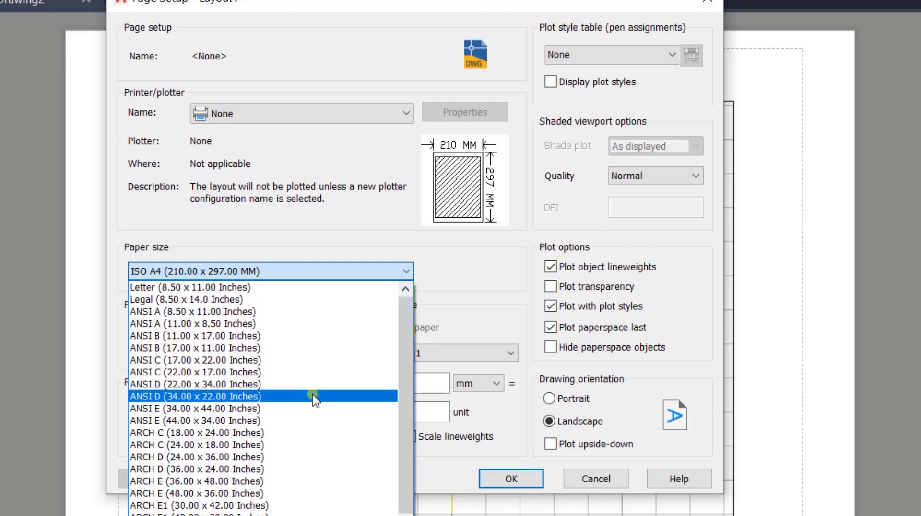
click(507, 290)
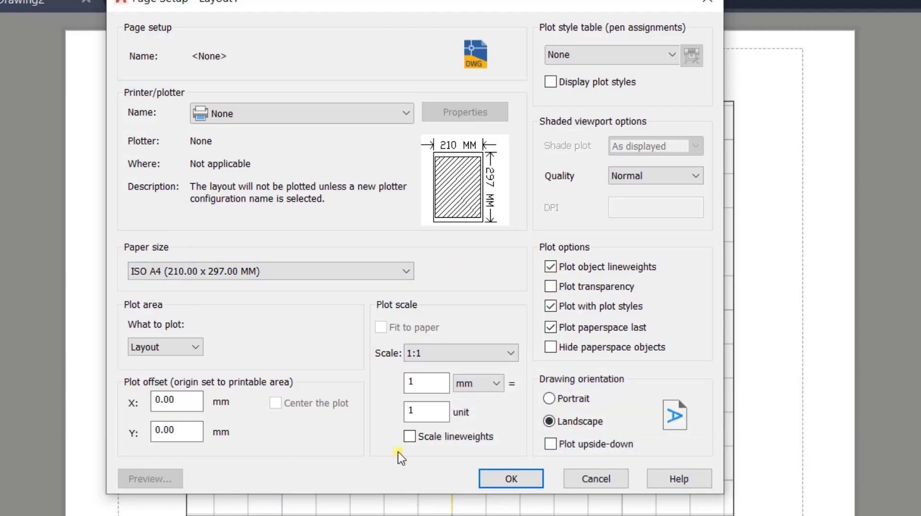
click(483, 477)
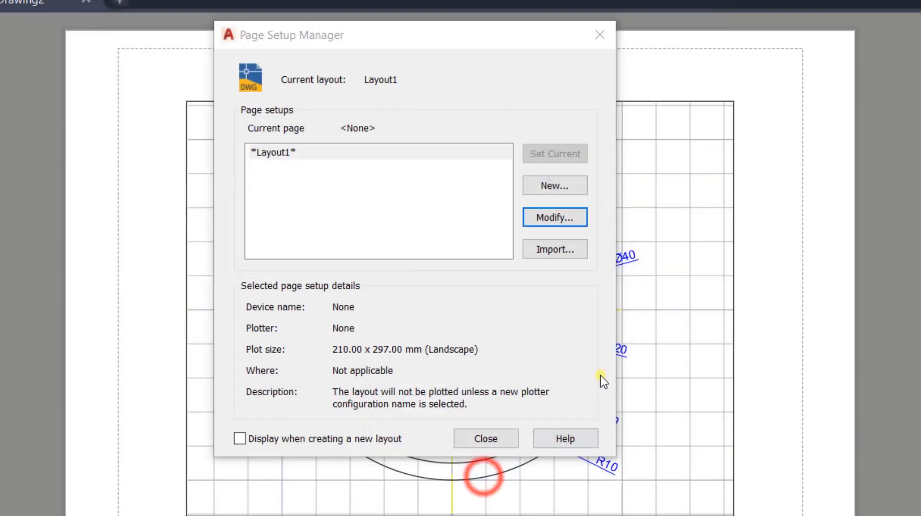
click(486, 438)
click(488, 441)
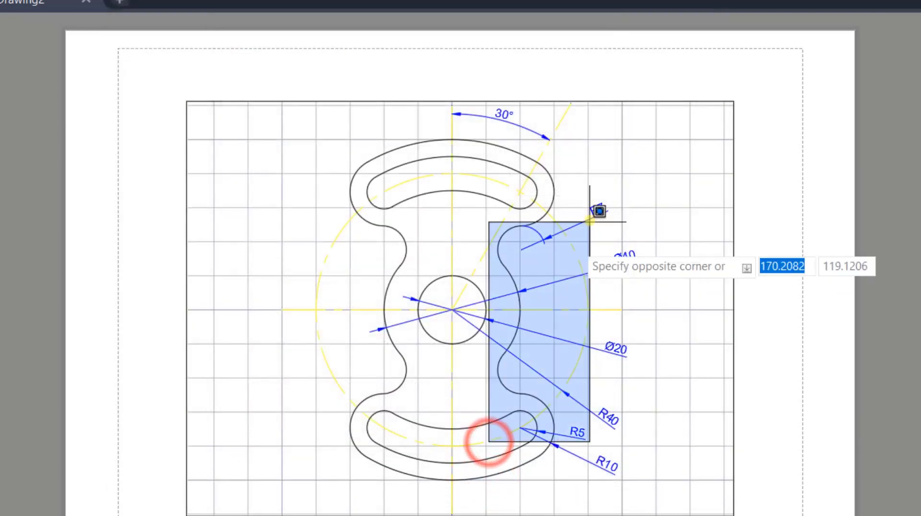
click(525, 258)
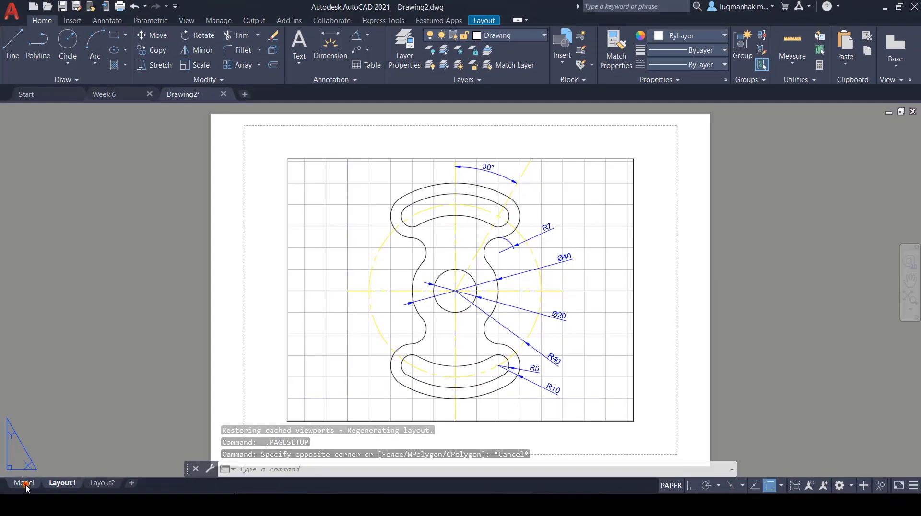
Step: View the part zoomed out in model space, and visit Week 6 before returning to Layout1 of Drawing2
click(24, 483)
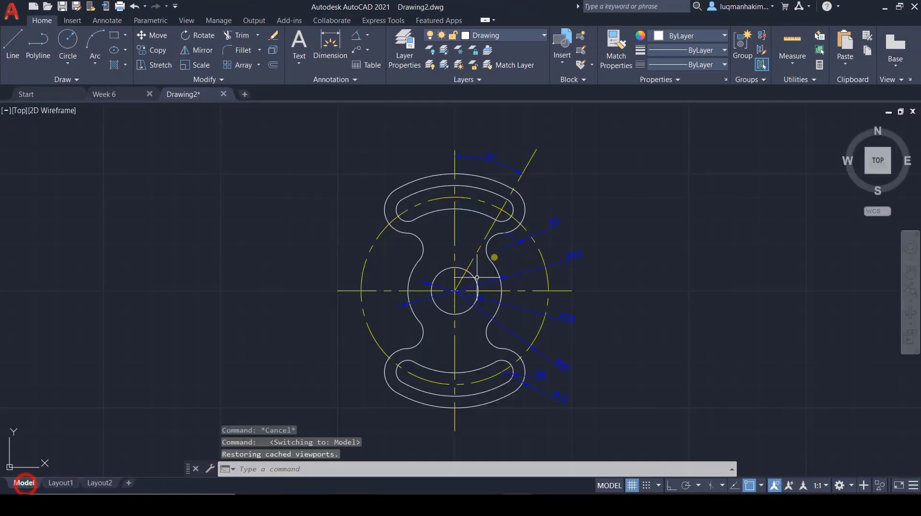
scroll(247, 267, down, 5)
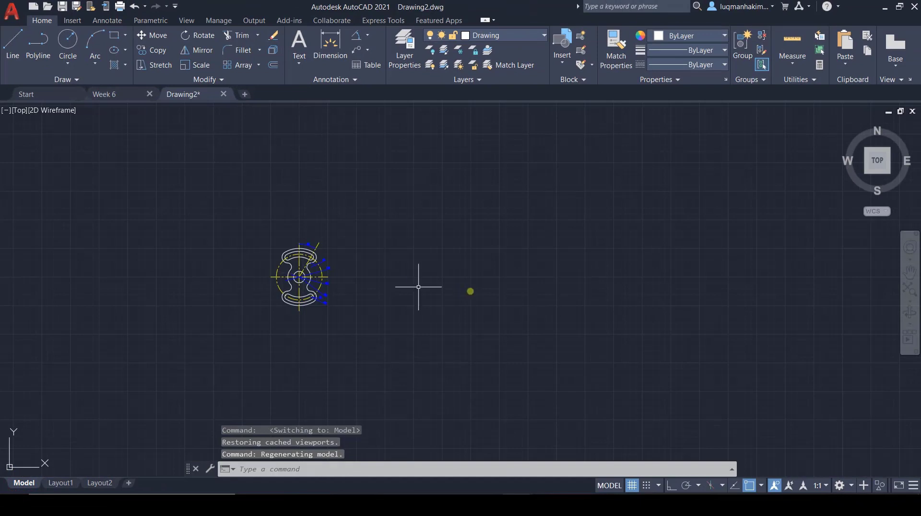
mouse_move(506, 296)
middle_down()
mouse_move(130, 293)
mouse_move(410, 279)
middle_up()
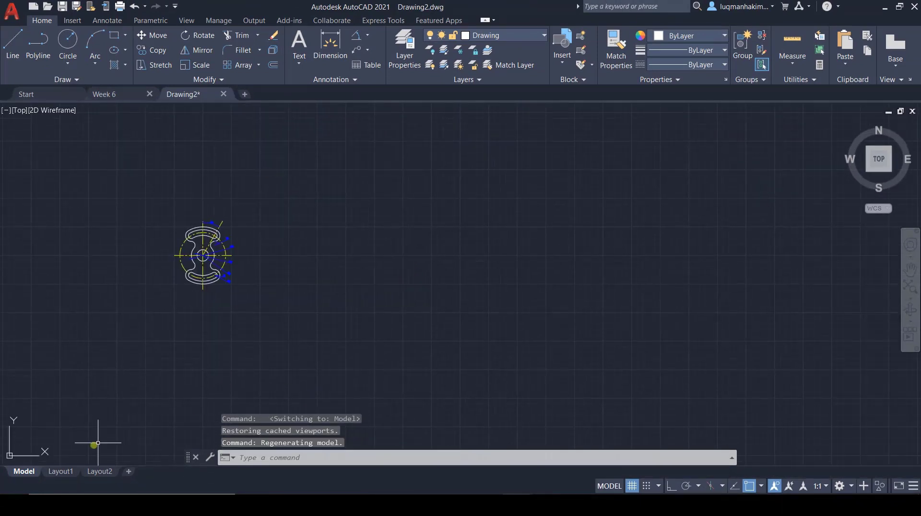
click(54, 475)
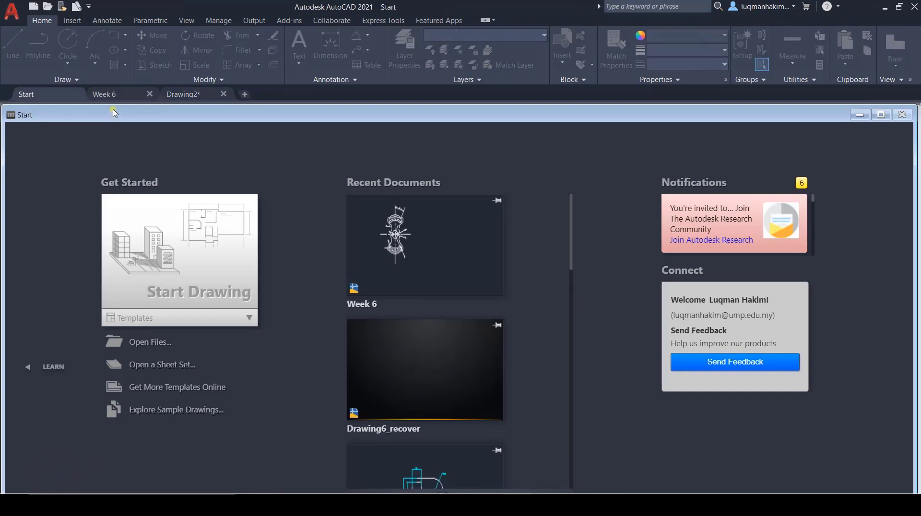
click(121, 95)
click(182, 94)
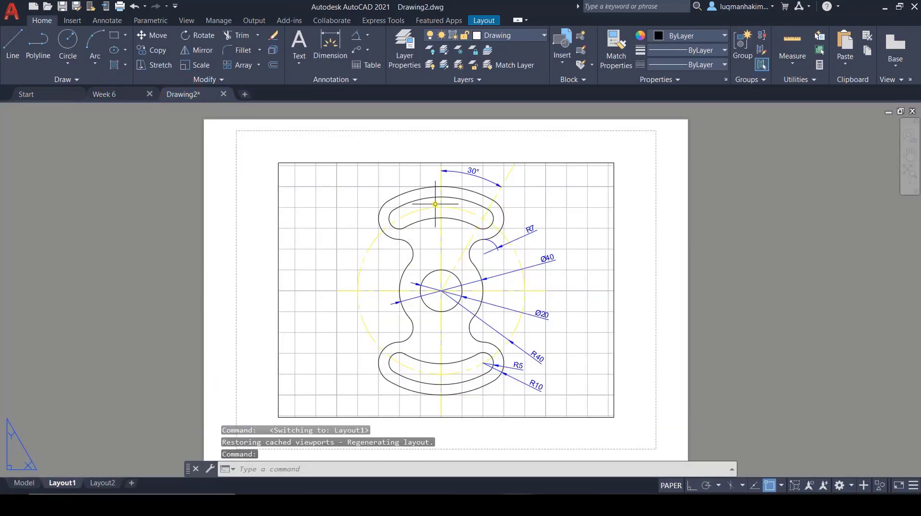
Step: View the part in Layout2 and return to Layout1 of Drawing2
click(101, 484)
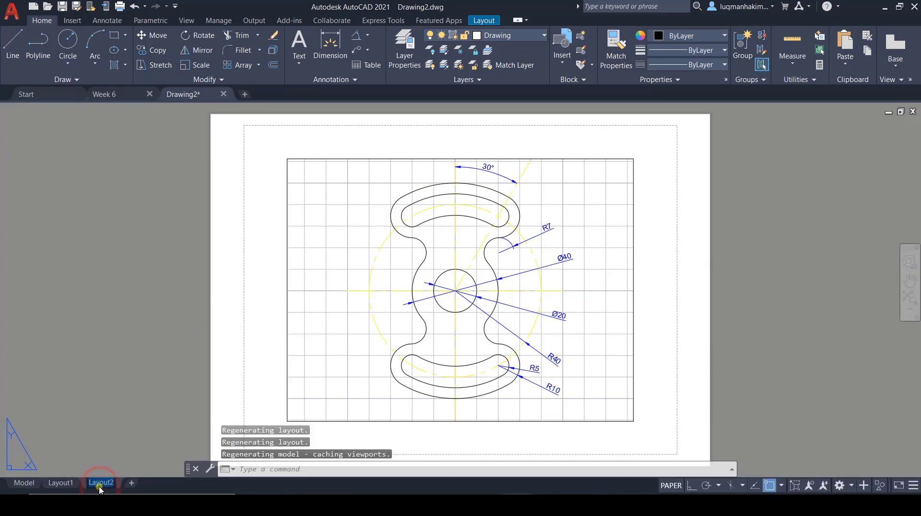
click(76, 485)
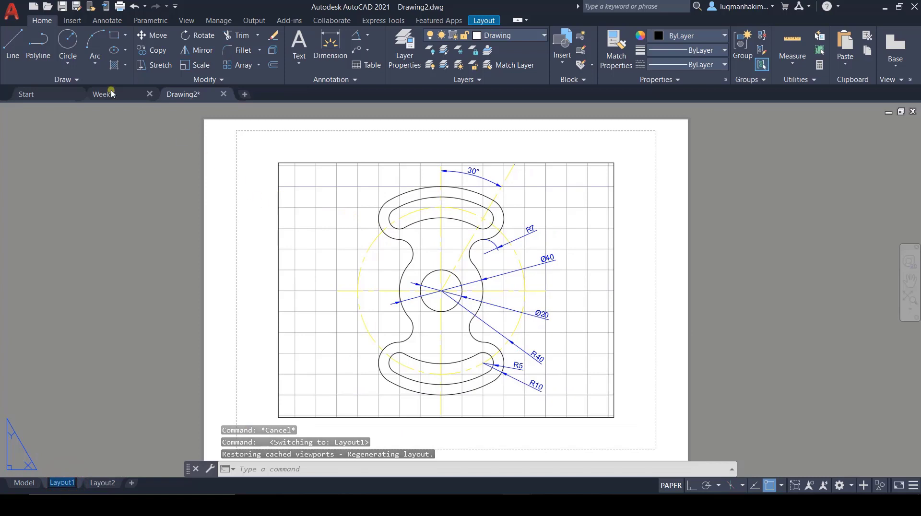
mouse_move(177, 94)
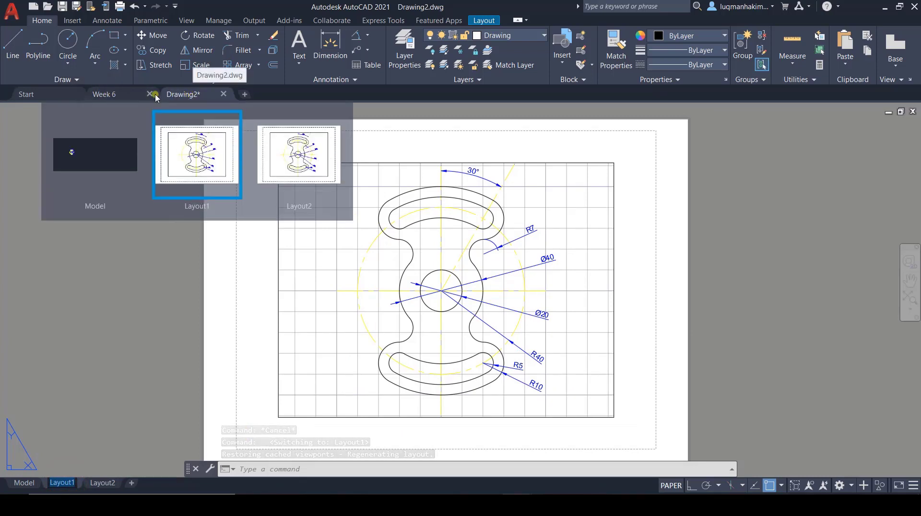
Step: Draw a circle with a radius of about 27.5 in model space, well to the east of the part
click(24, 483)
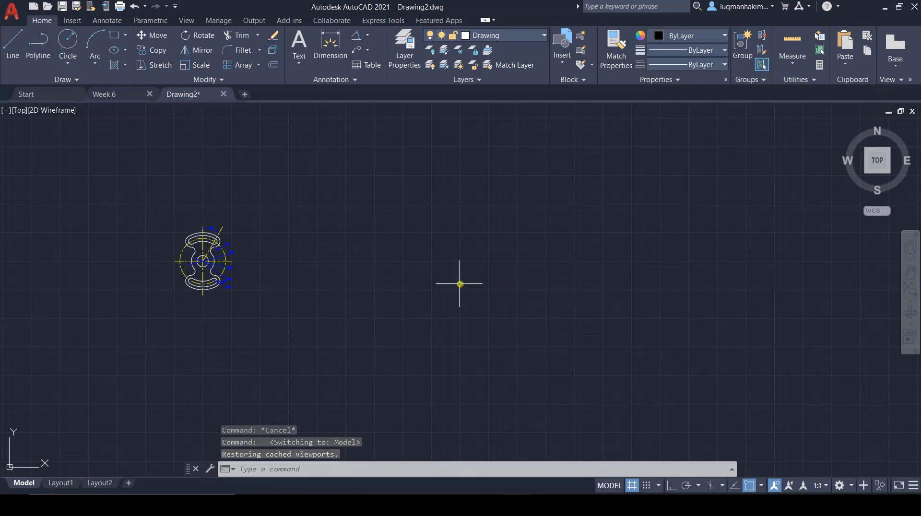
click(67, 41)
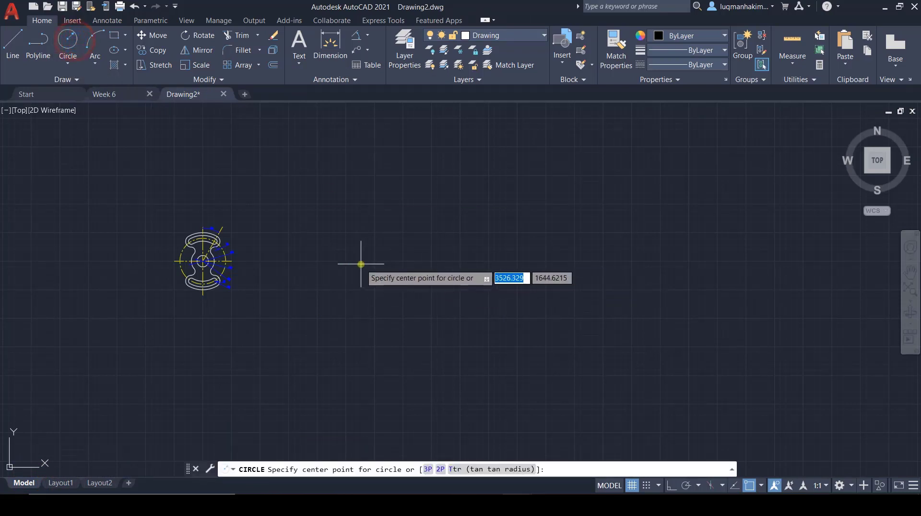
click(418, 270)
click(433, 273)
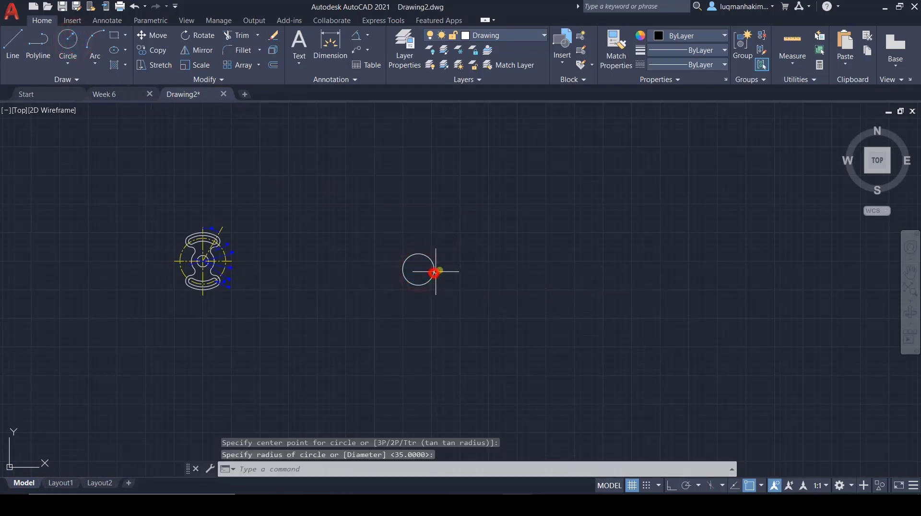
Step: Check the part in Layout1, add and open a new layout showing the whole model, and return to model space
click(61, 483)
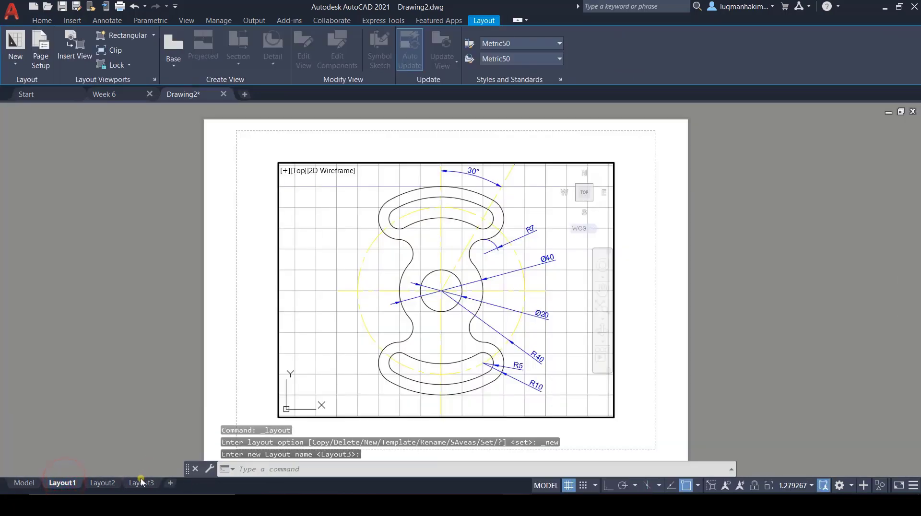
click(140, 483)
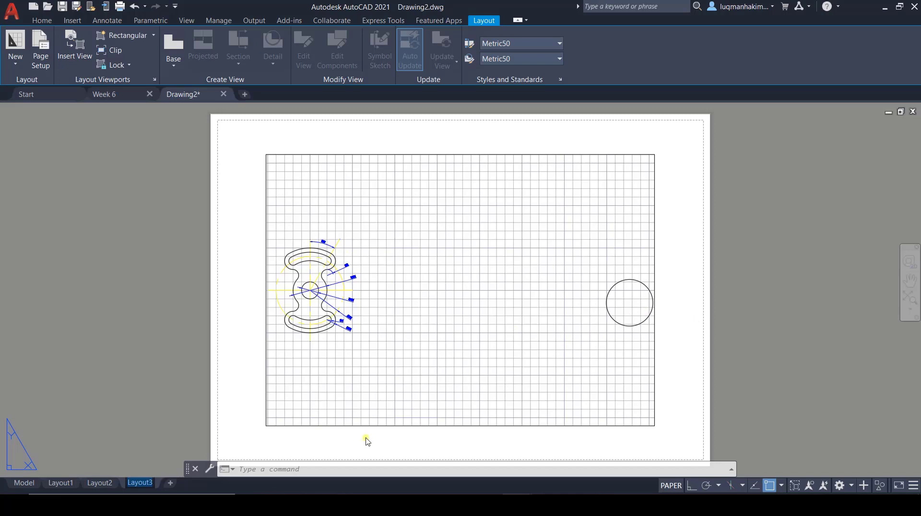
click(22, 482)
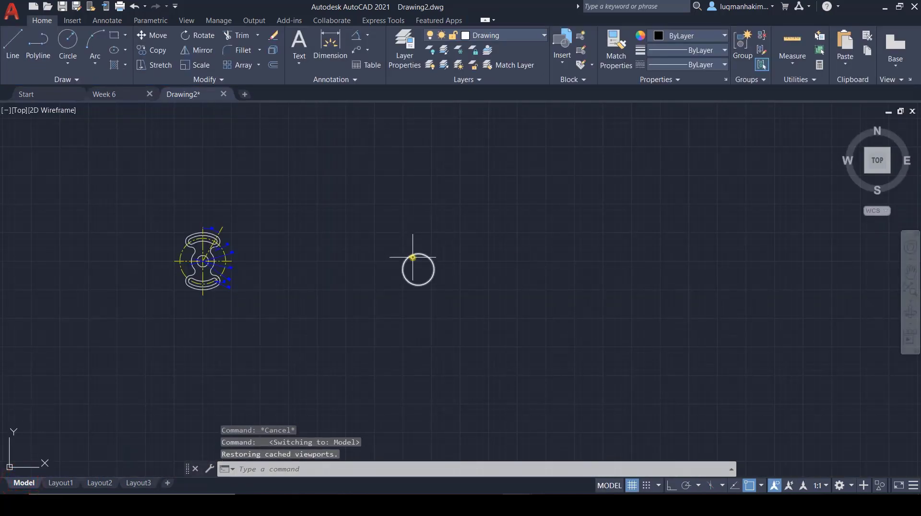
Step: Draw a slanted line about 64 long in model space, well below the part
click(415, 256)
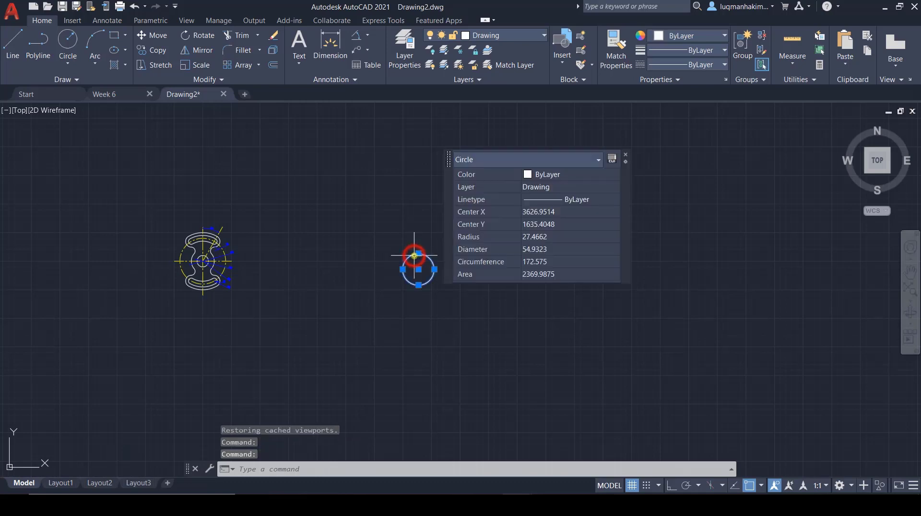
key(Escape)
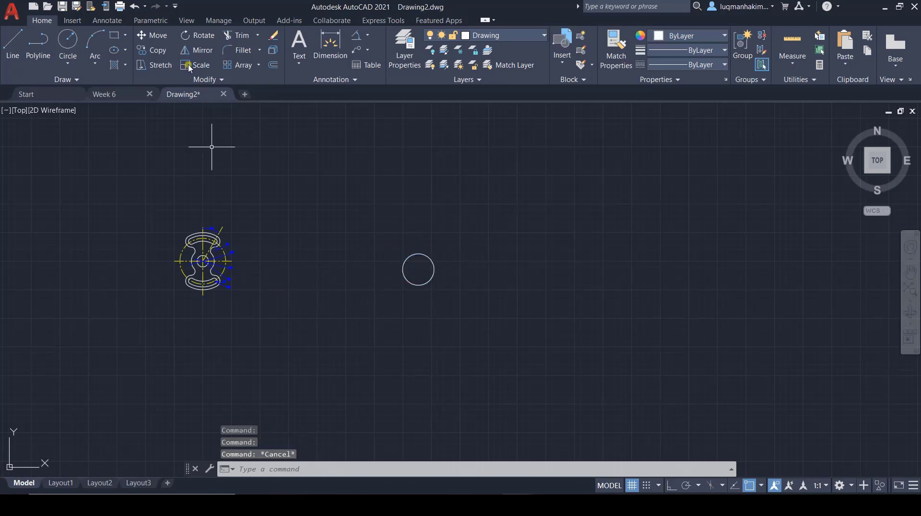
click(12, 42)
click(166, 461)
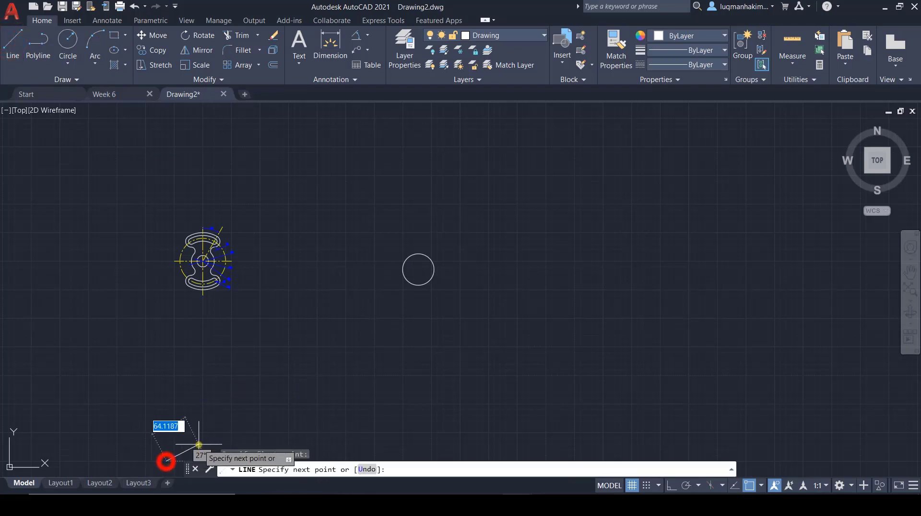
click(198, 444)
key(Escape)
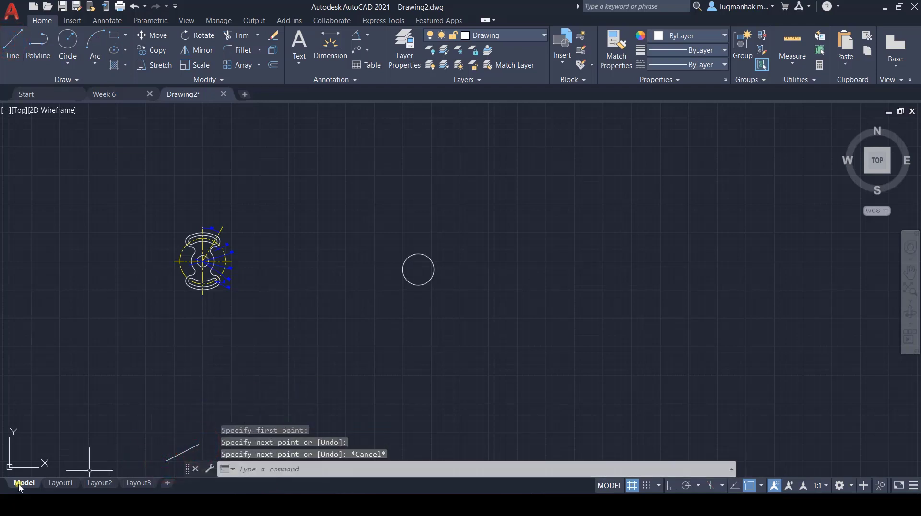
Step: Add a new layout after Layout3 and open it to view the part, circle and line
click(166, 484)
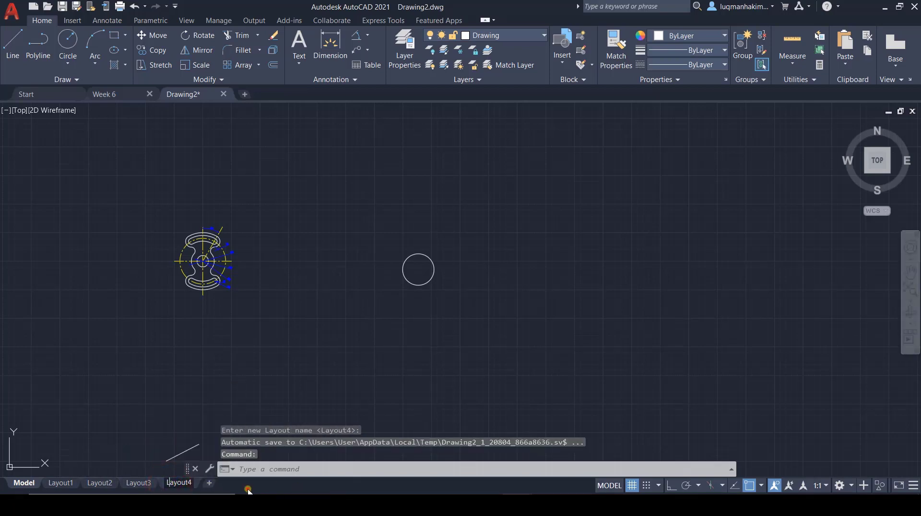
click(168, 483)
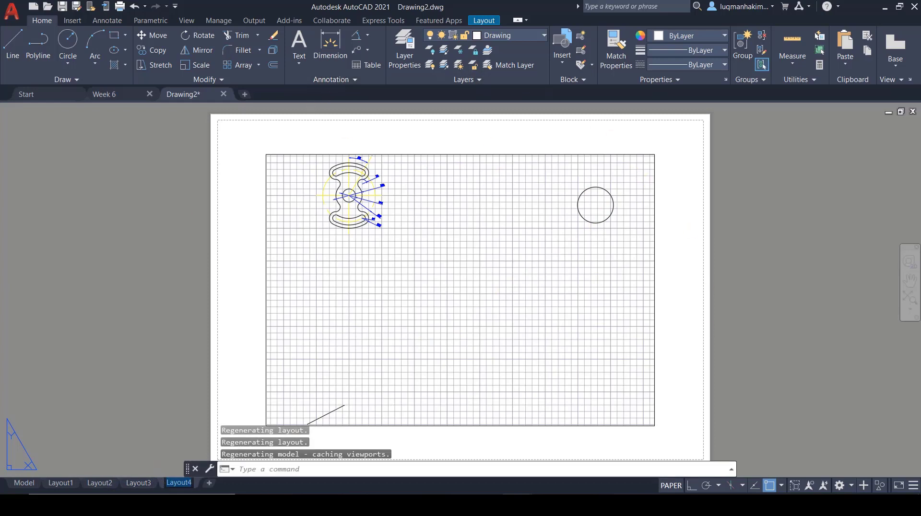
Step: Erase the extra line and circle from model space, leaving only the dimensioned part
click(7, 488)
click(187, 449)
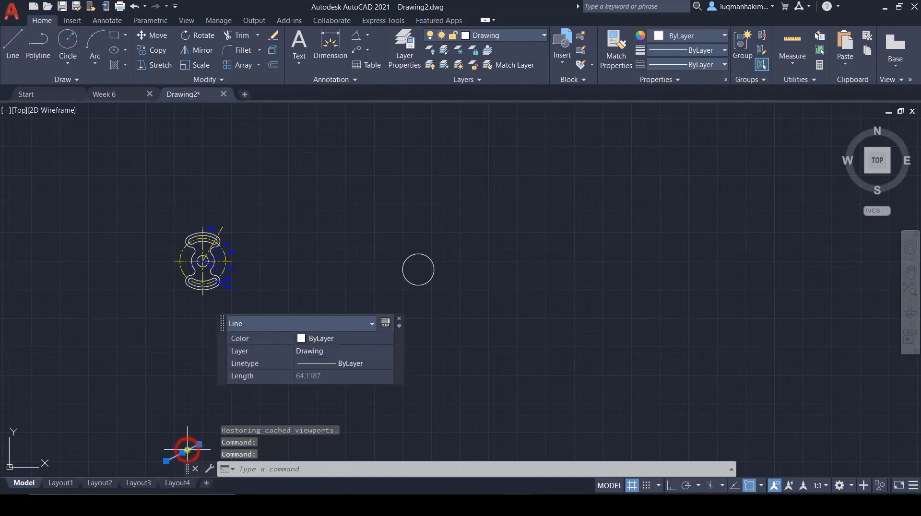
key(Delete)
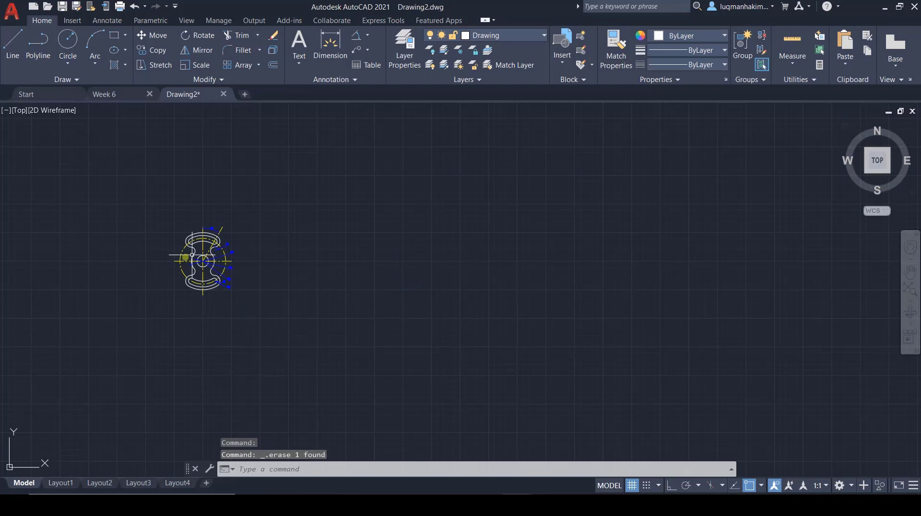
Step: Add a new layout after Layout4 and open it to view the part on its own
click(205, 486)
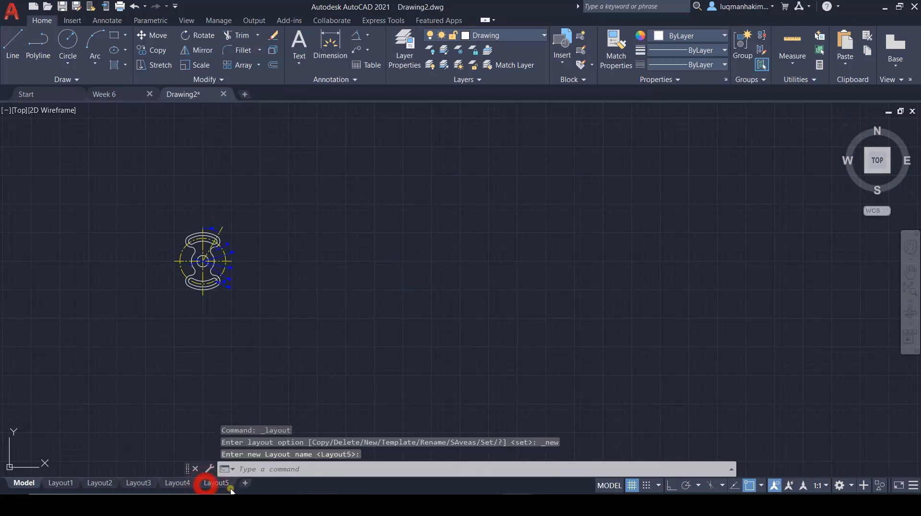
click(220, 483)
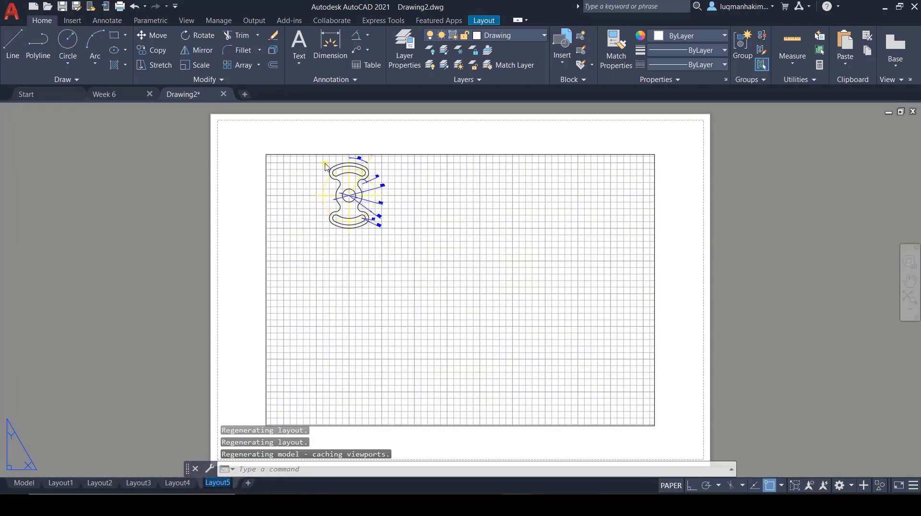
Step: Fit the part in the Top view in model space, then add and open a new layout after Layout5
click(22, 483)
click(845, 125)
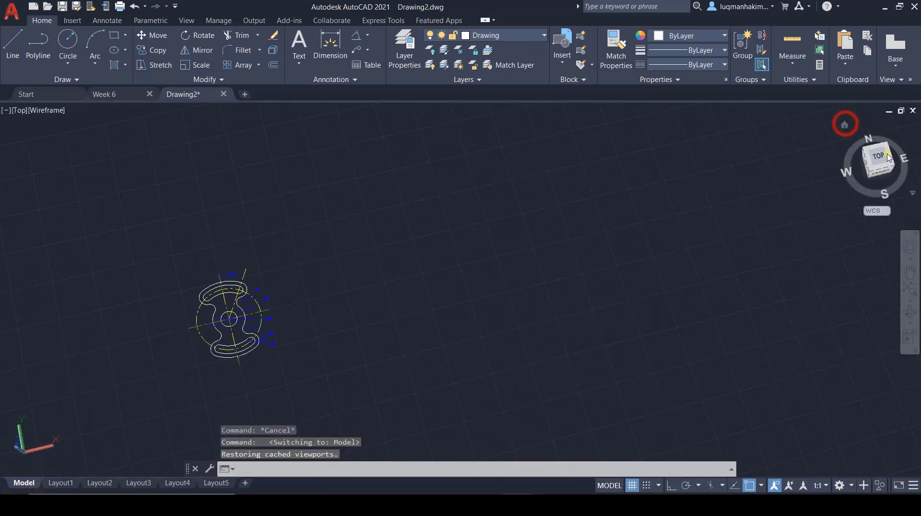
click(877, 150)
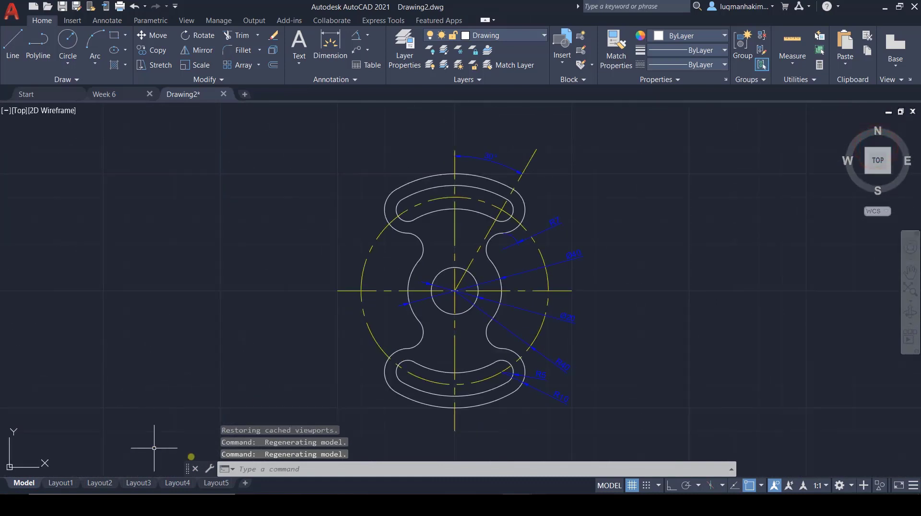
click(247, 483)
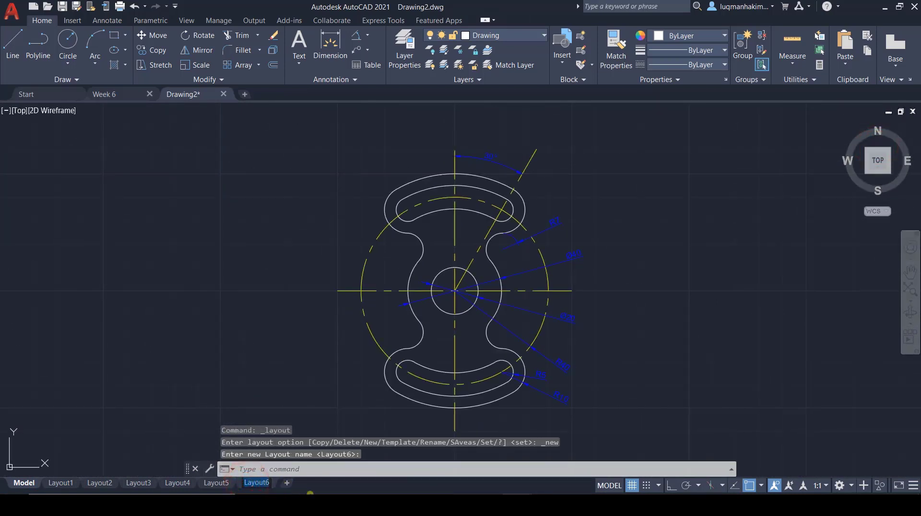
click(255, 483)
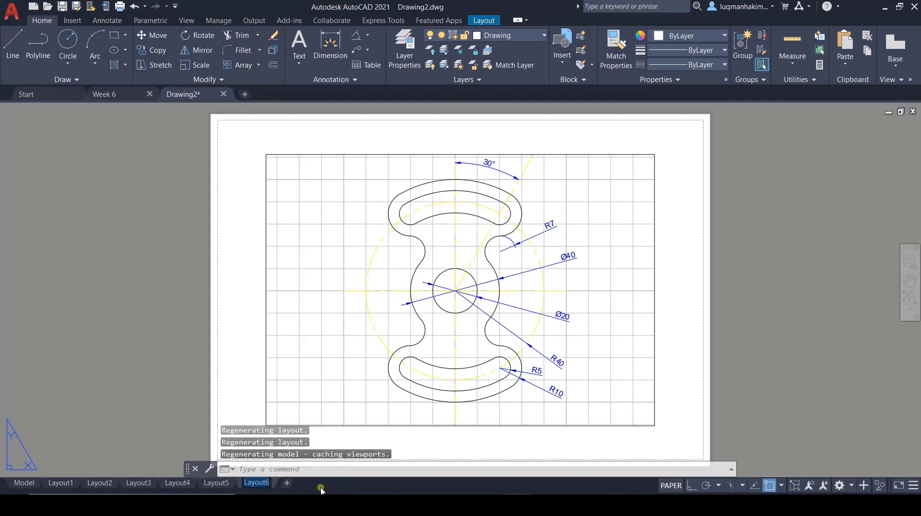
Step: Open Layout6's page setup for modification and check its available paper sizes
right_click(255, 483)
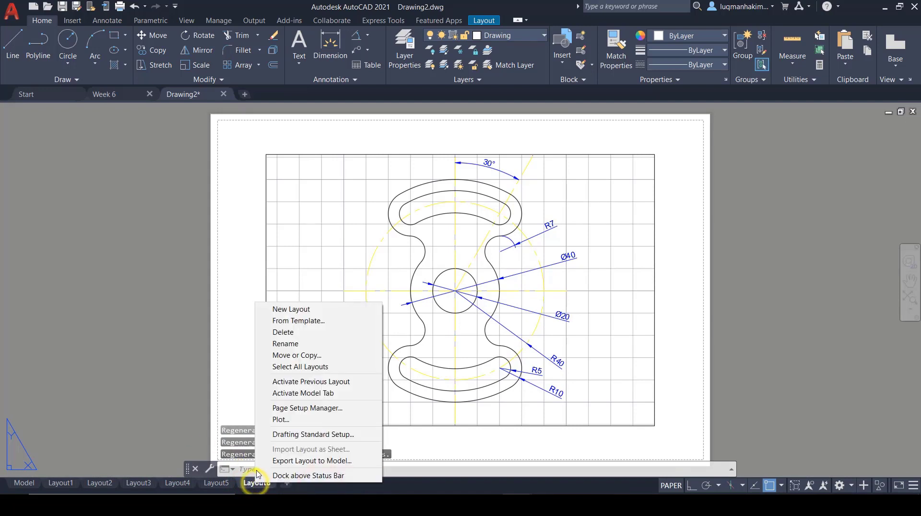
click(296, 409)
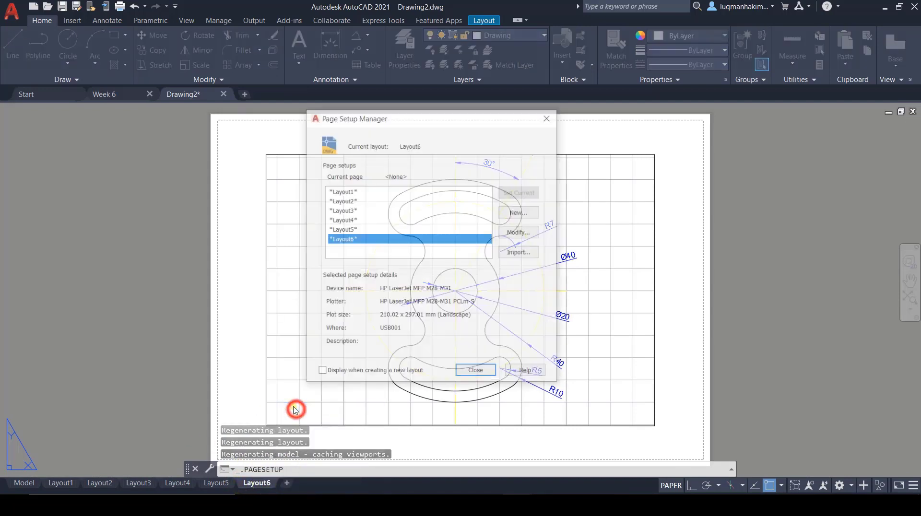
click(509, 233)
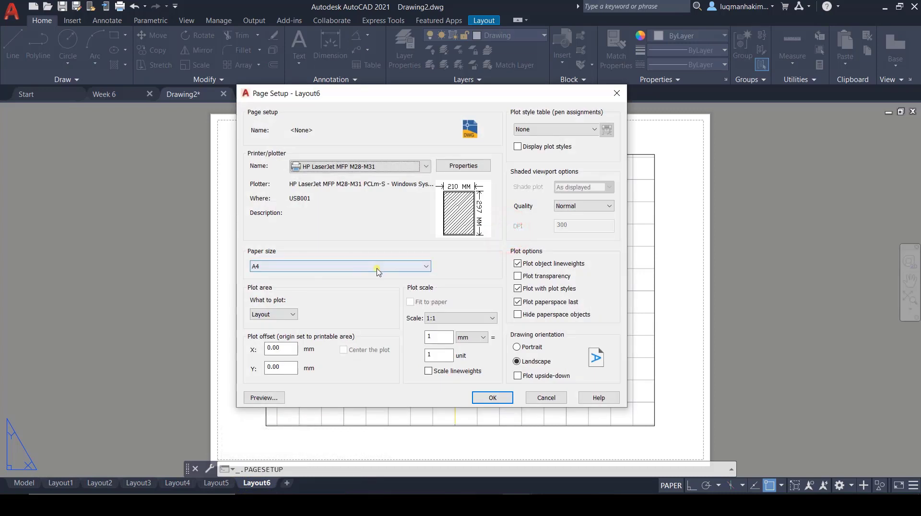
click(427, 267)
click(427, 267)
click(427, 267)
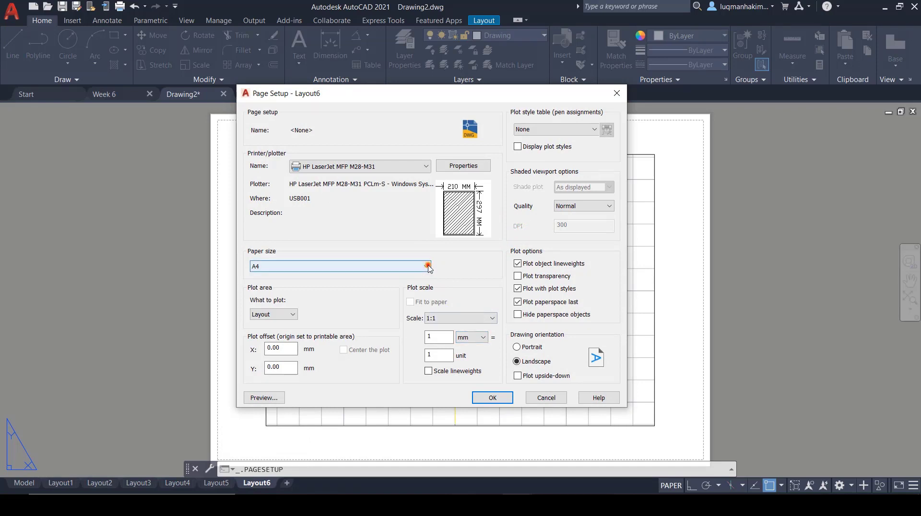
click(426, 267)
click(427, 266)
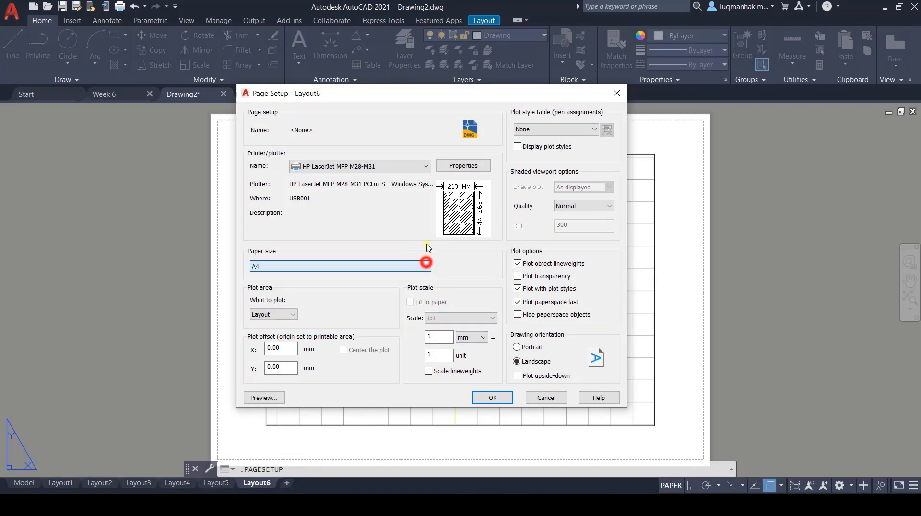
Step: Review the printers and the printable area, keep HP LaserJet MFP M28-M31 with A4 paper, and accept and close Layout6's page setup
click(425, 167)
click(424, 168)
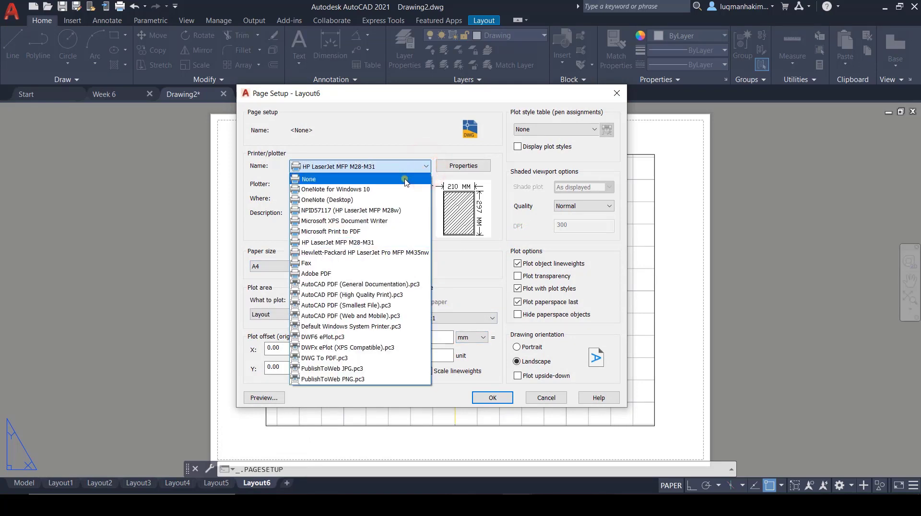
click(456, 255)
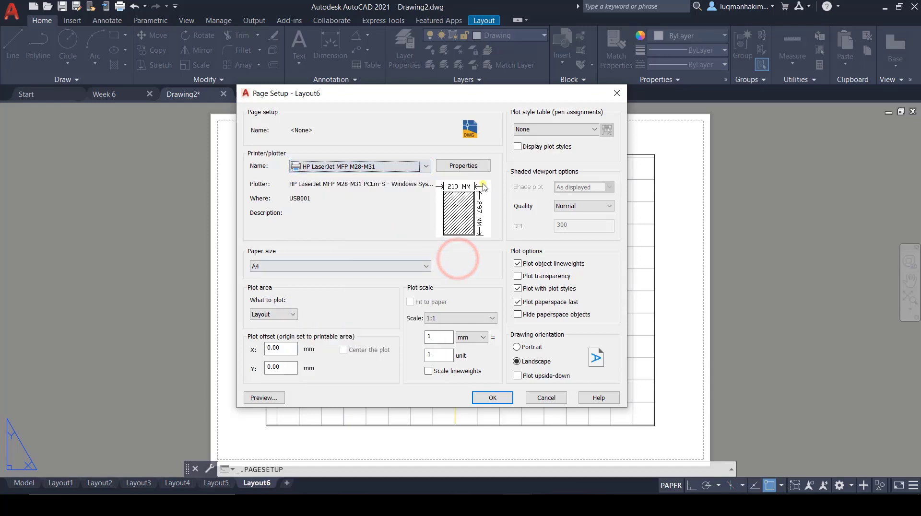
mouse_move(467, 196)
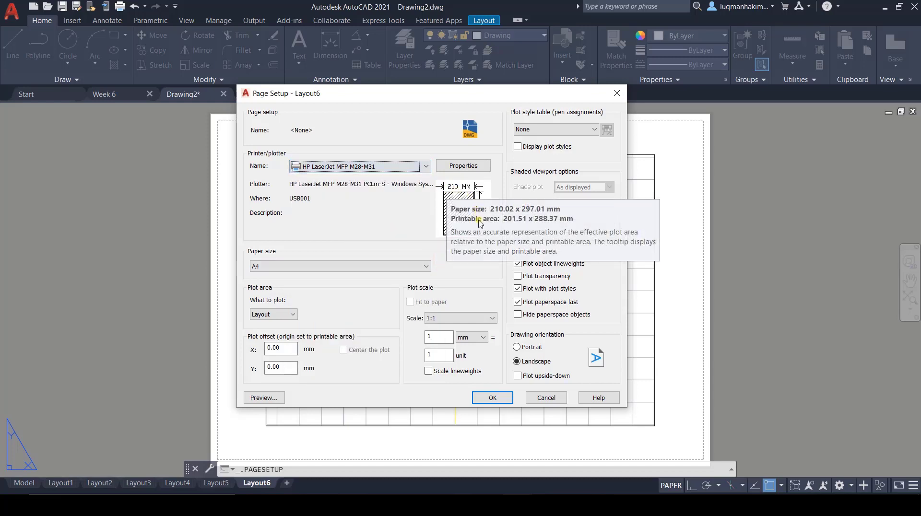
click(479, 293)
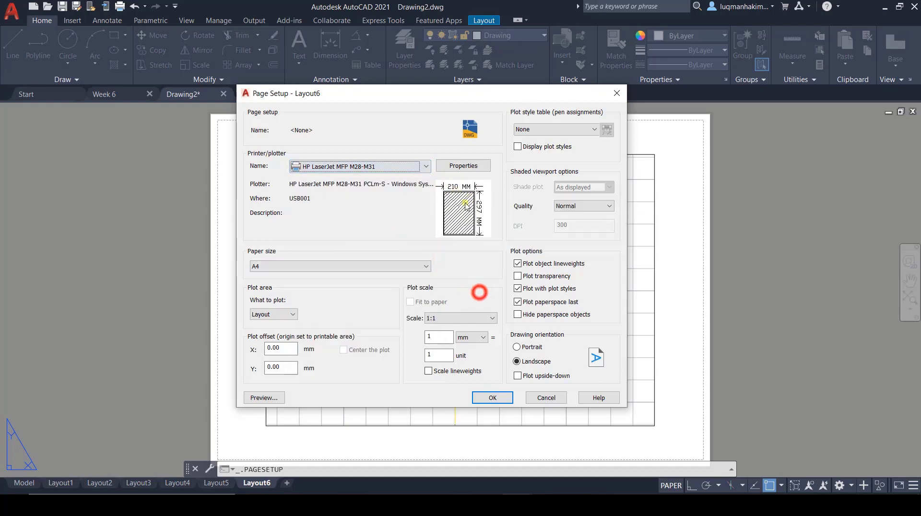
click(498, 398)
click(492, 373)
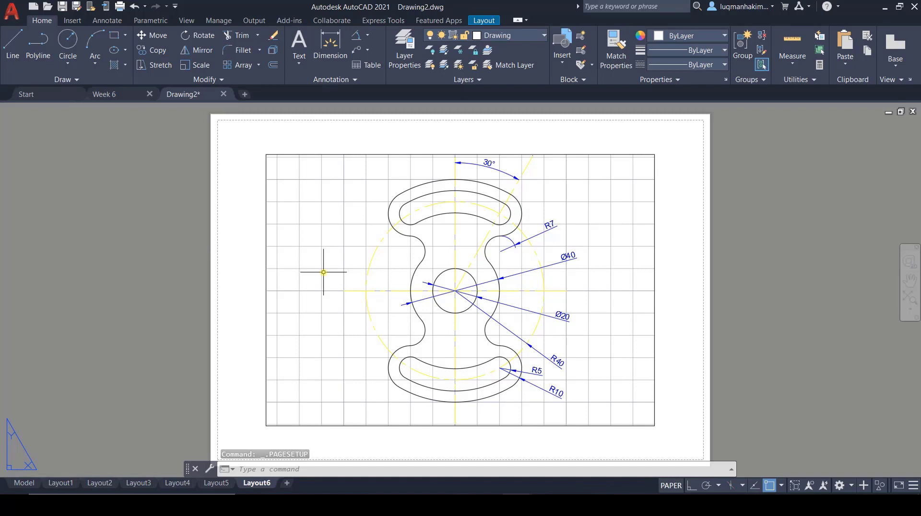
Step: Start exporting the current layout, Layout6, as a PDF file
click(11, 11)
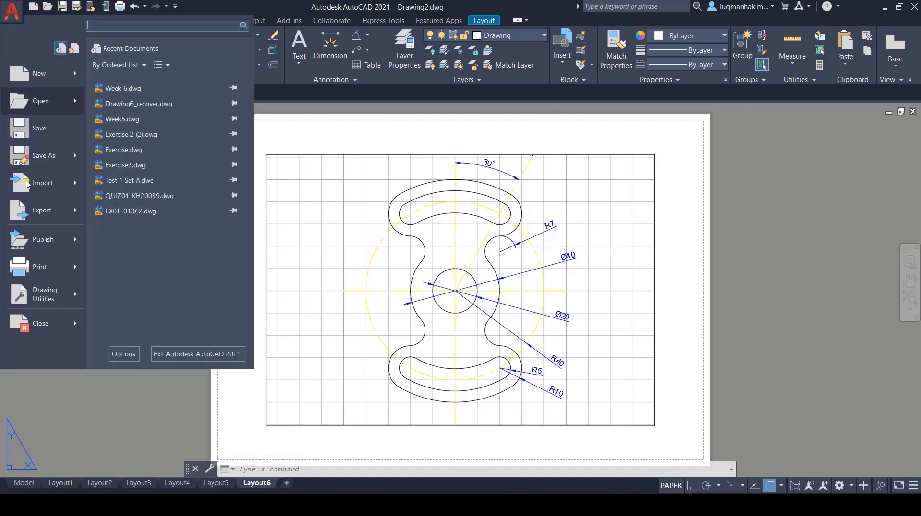
click(45, 210)
click(173, 209)
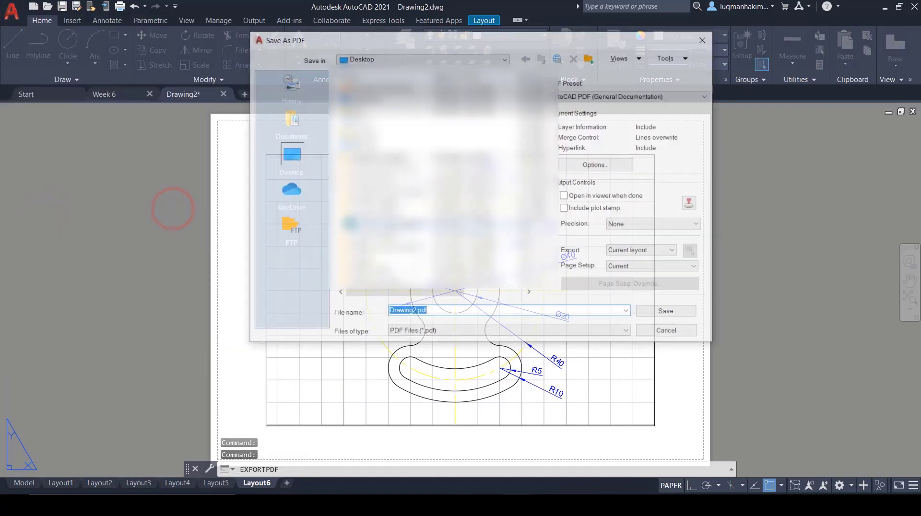